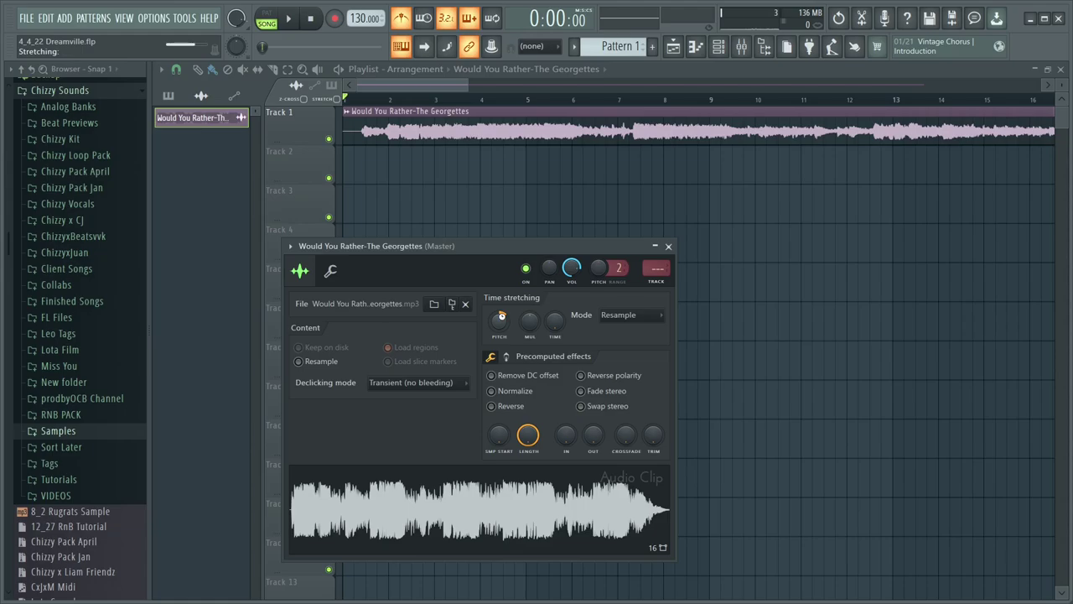
Step: Set the playlist snap to (none), trim the silence off the start of the Track 1 clip and move it to bar 1
left_click(176, 69)
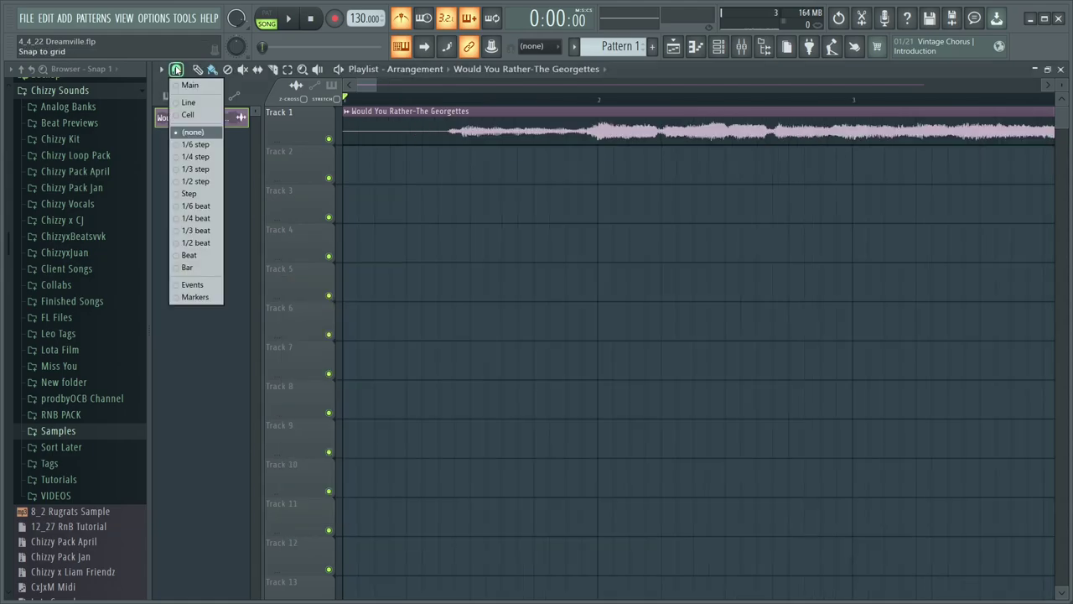
left_click(186, 117)
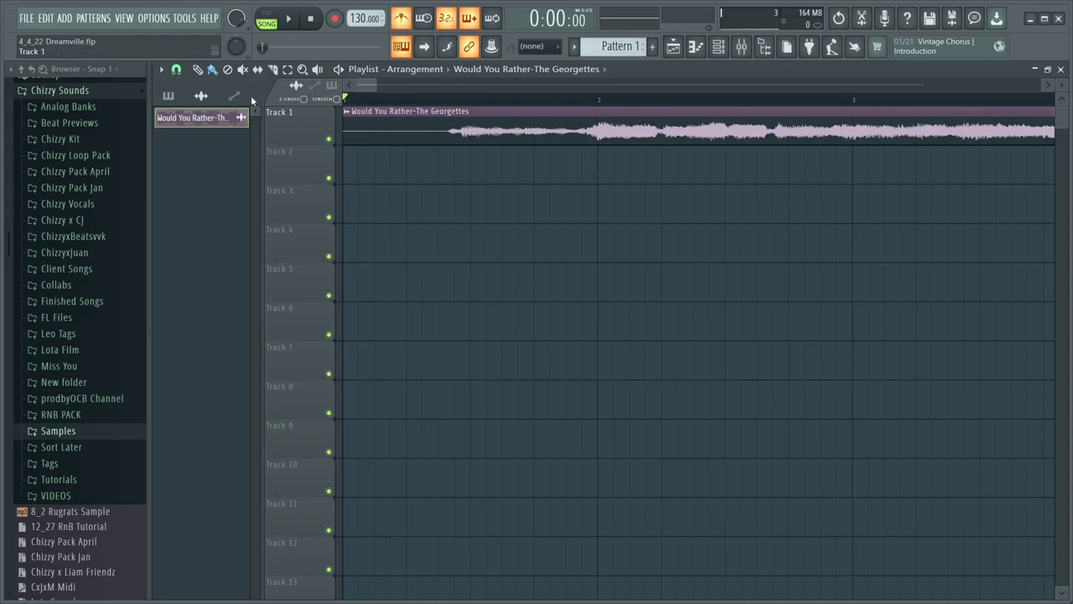
left_click(176, 68)
left_click(193, 133)
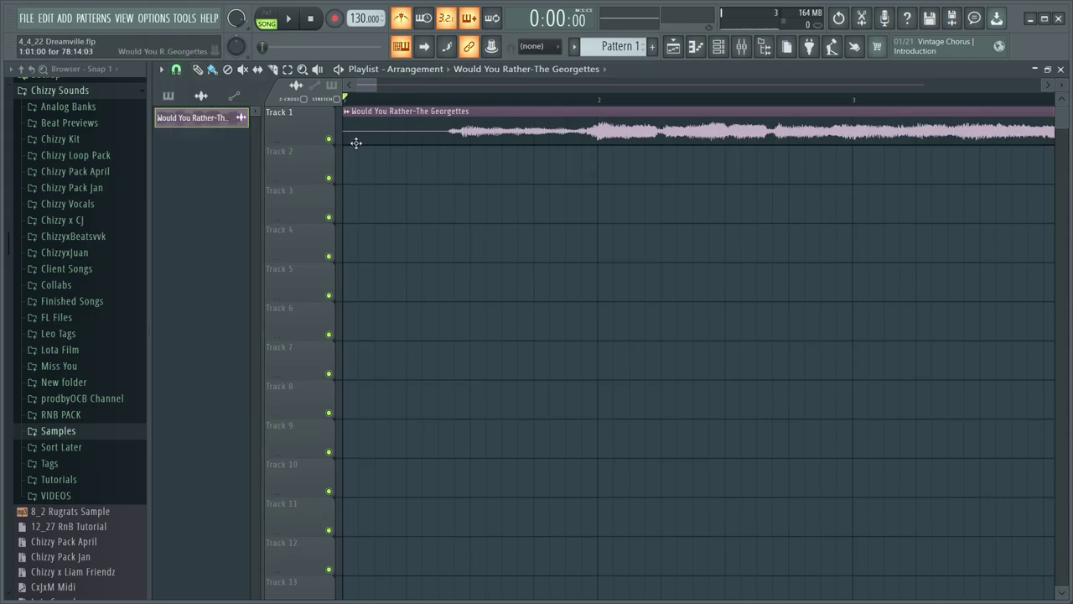
left_click_drag(347, 142, 460, 152)
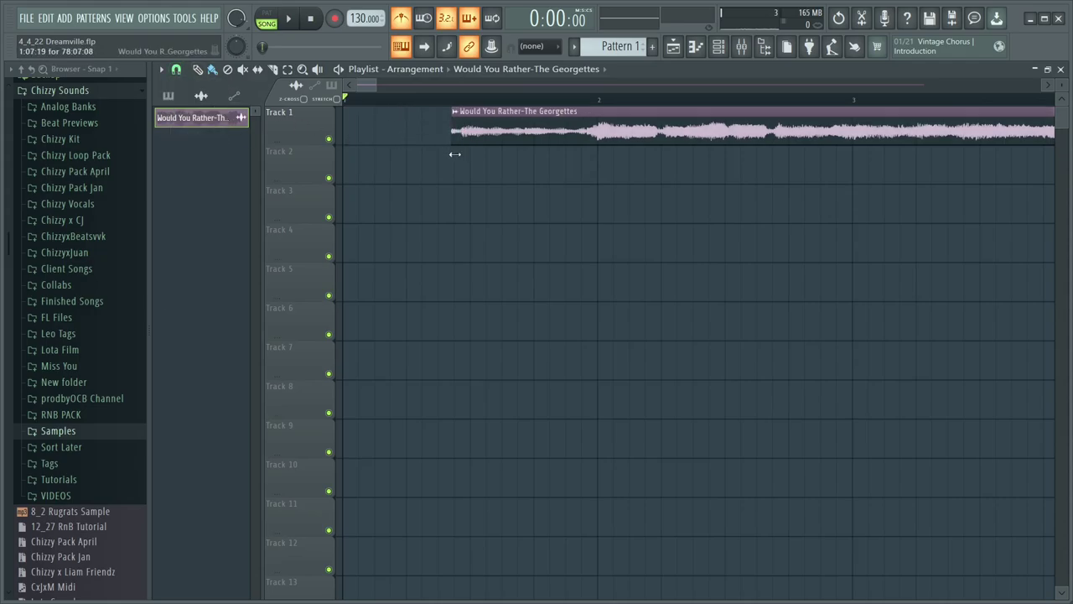
left_click_drag(556, 124, 339, 73)
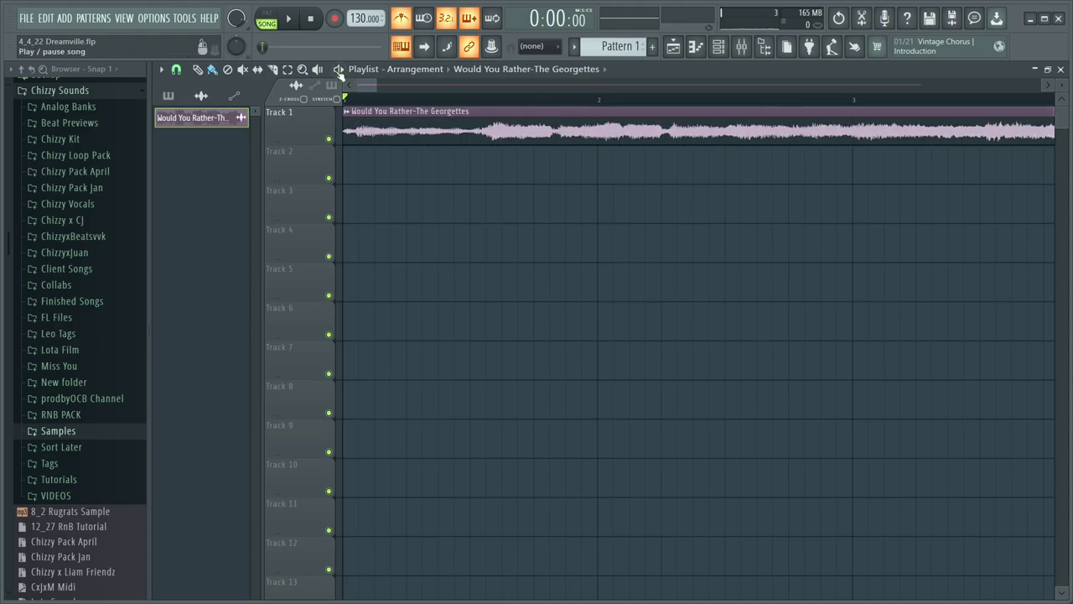
Step: Play the song clip against the metronome and set the project tempo to 135 BPM
left_click(288, 20)
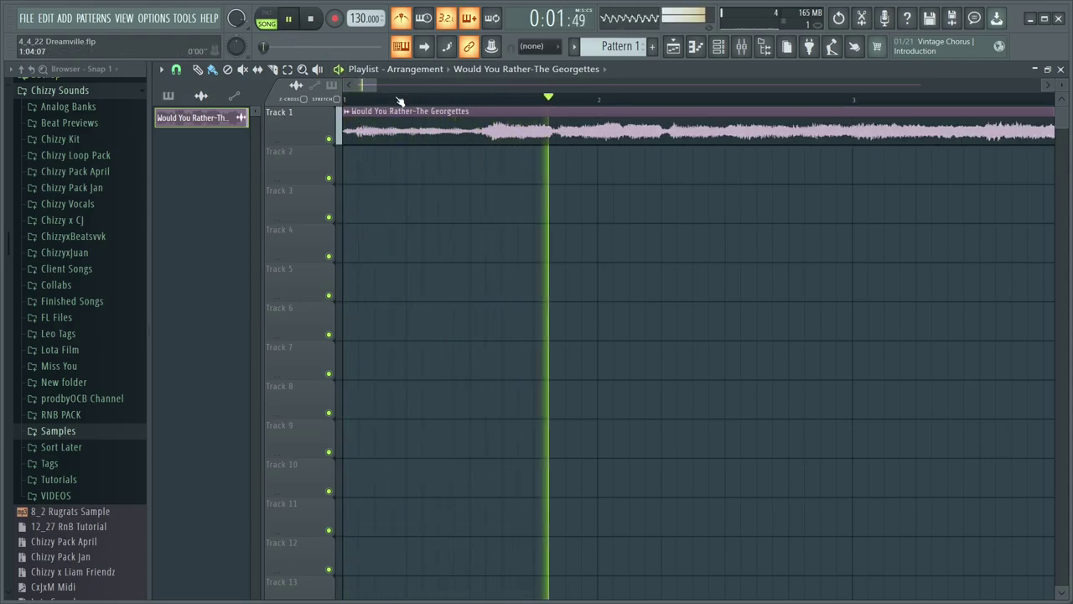
key("space")
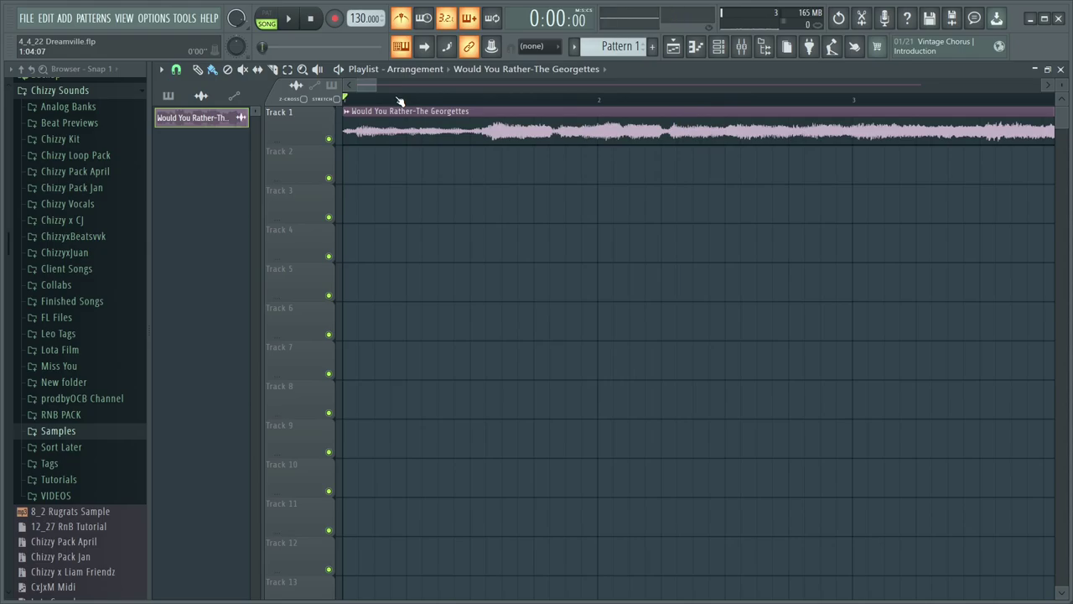
scroll(365, 18, "up", 1)
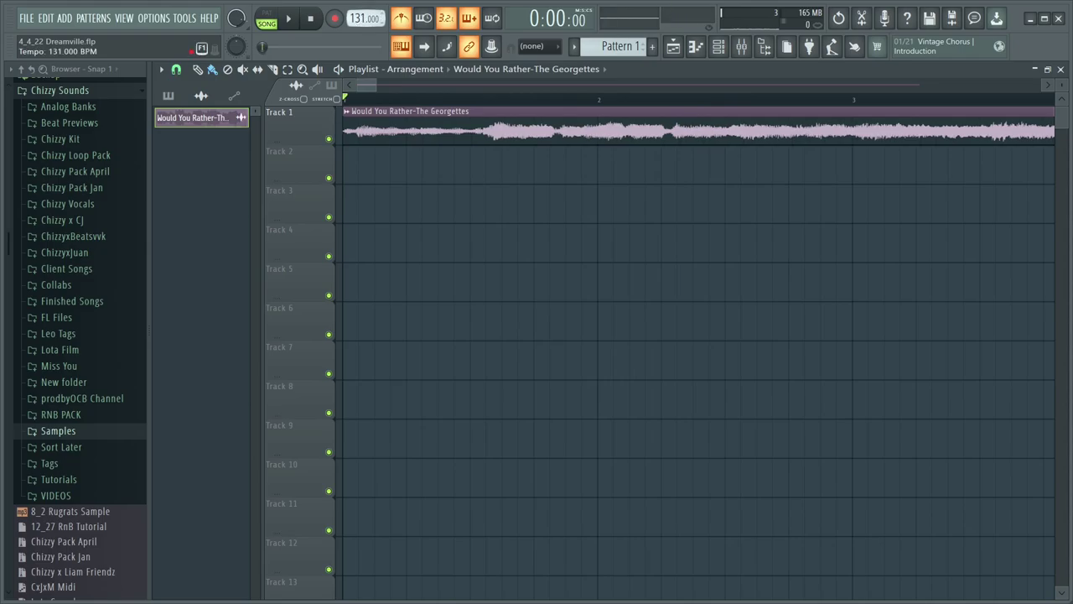
left_click_drag(360, 18, 360, 23)
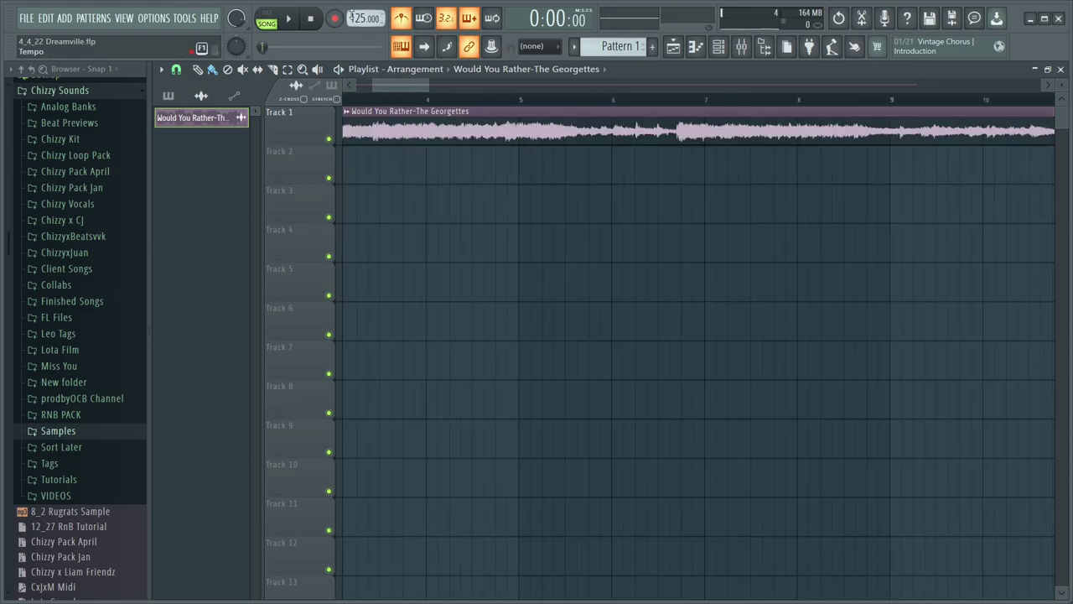
left_click_drag(353, 15, 353, 6)
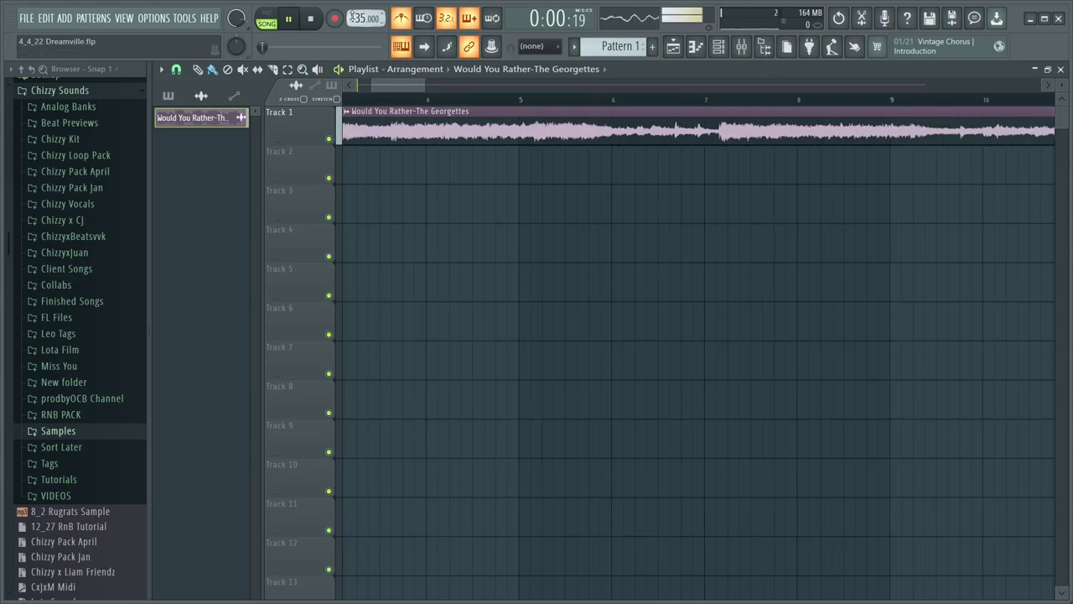
left_click_drag(402, 86, 361, 89)
key("space")
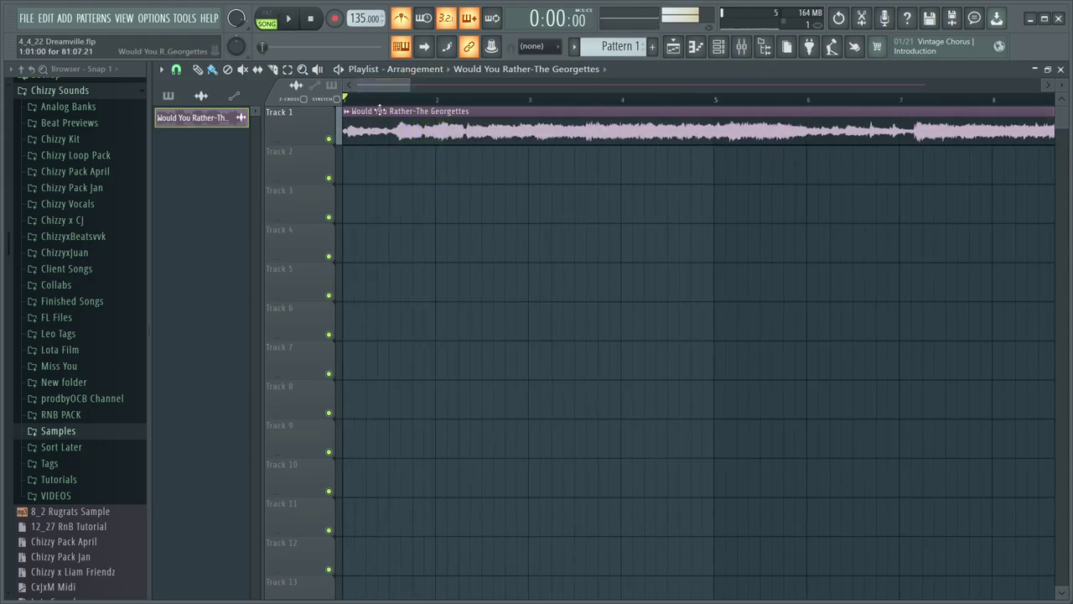
Step: Play through the song on Track 1 and slice the clip into sections
key("space")
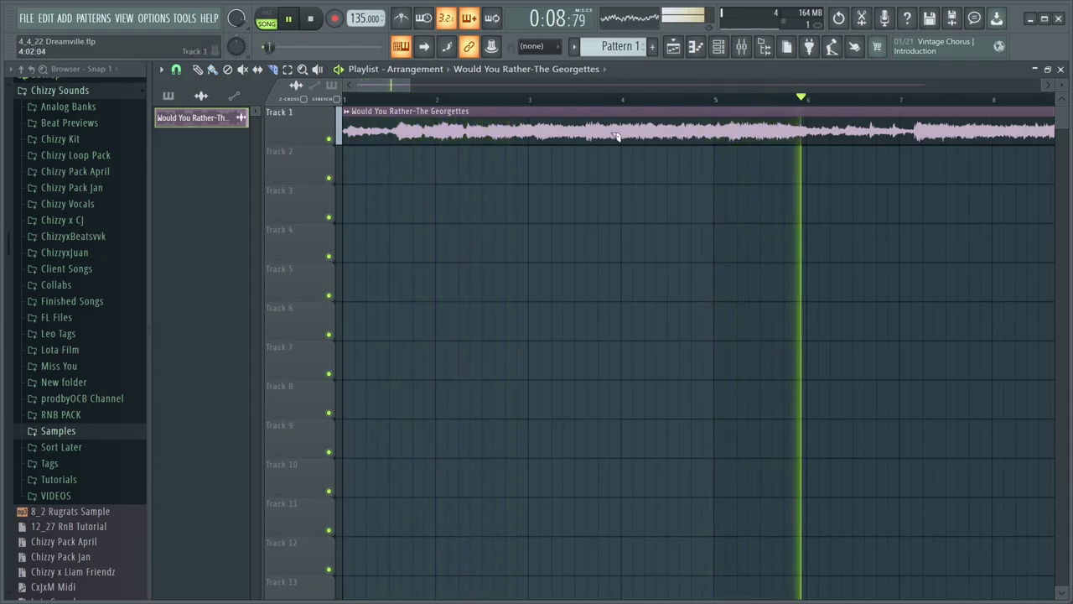
left_click_drag(394, 86, 424, 88)
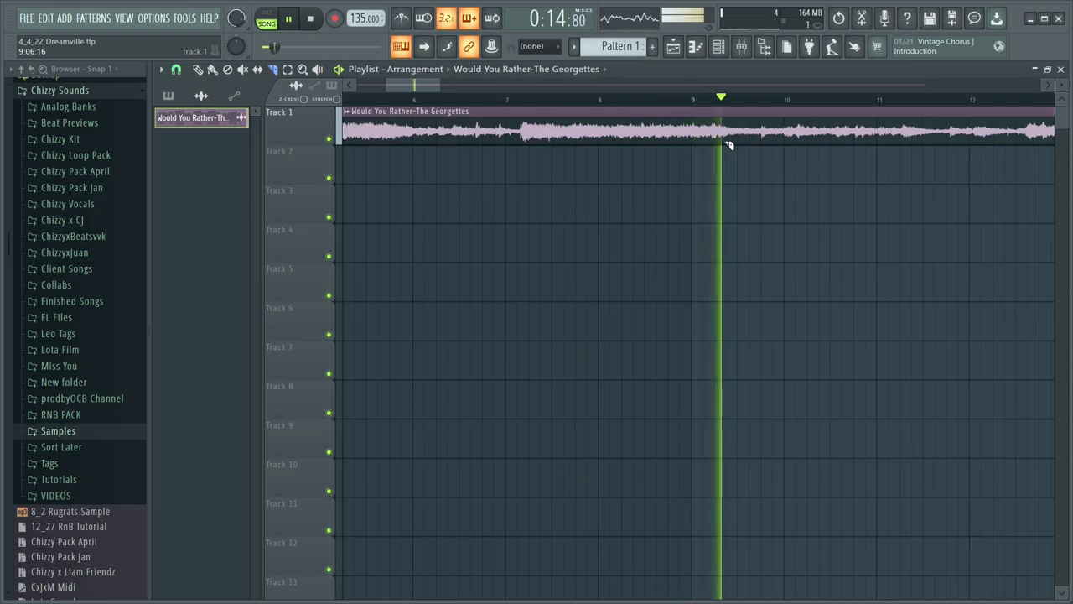
key("space")
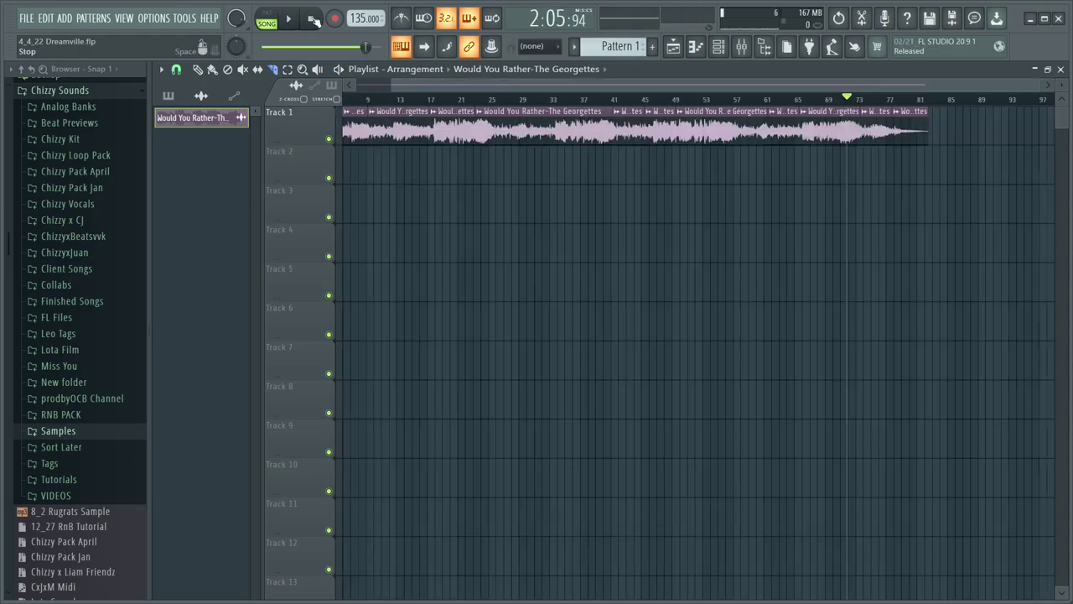
left_click(315, 21)
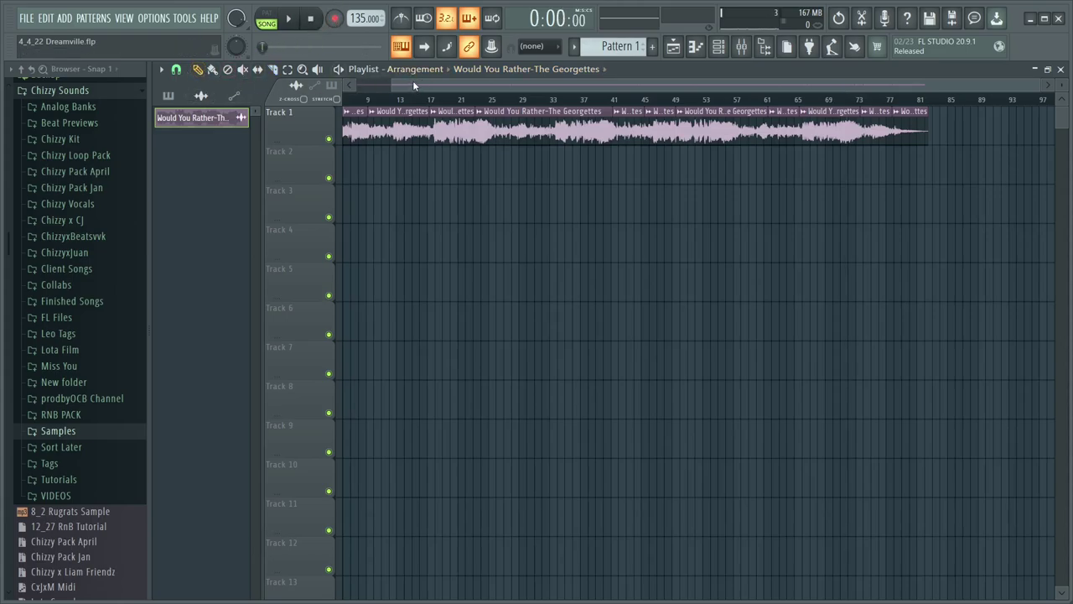
Step: Place selected song sections at bar 1 on Tracks 2 to 7 and mute Track 1
left_click_drag(412, 83, 300, 81)
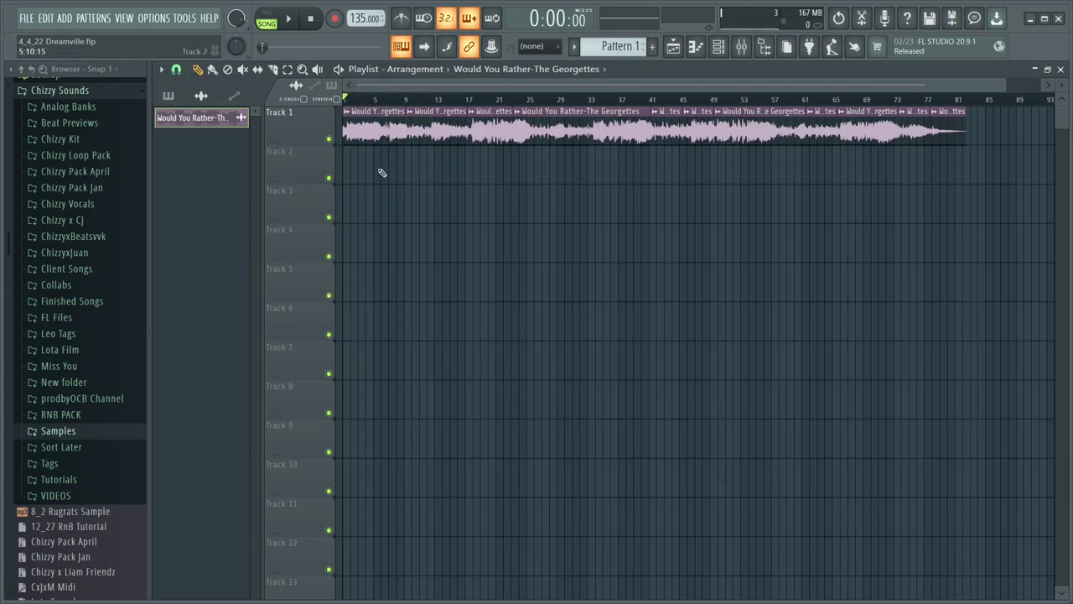
left_click(350, 166)
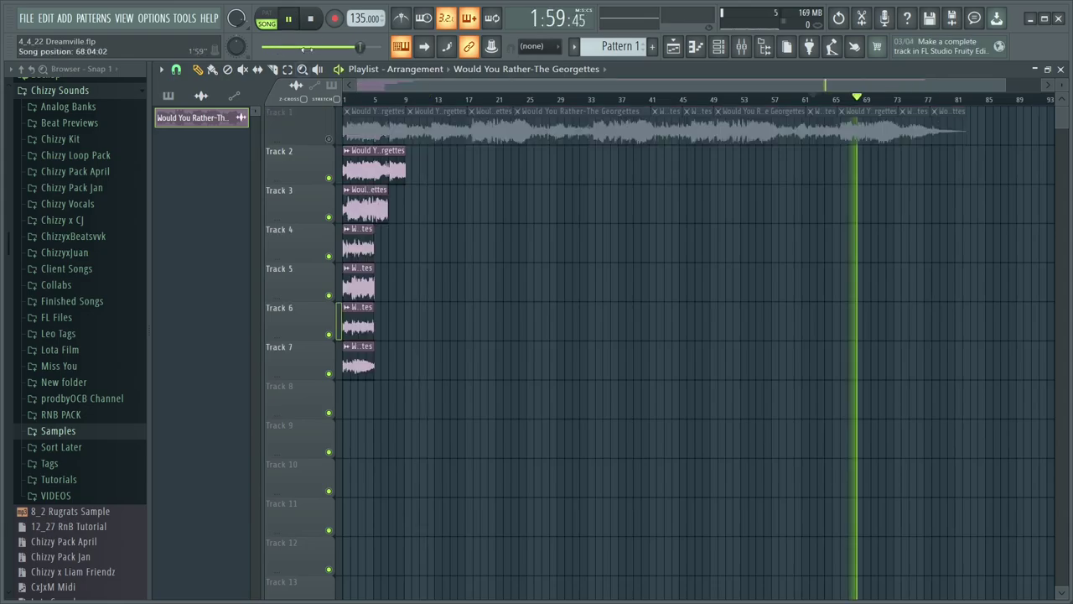
left_click(310, 25)
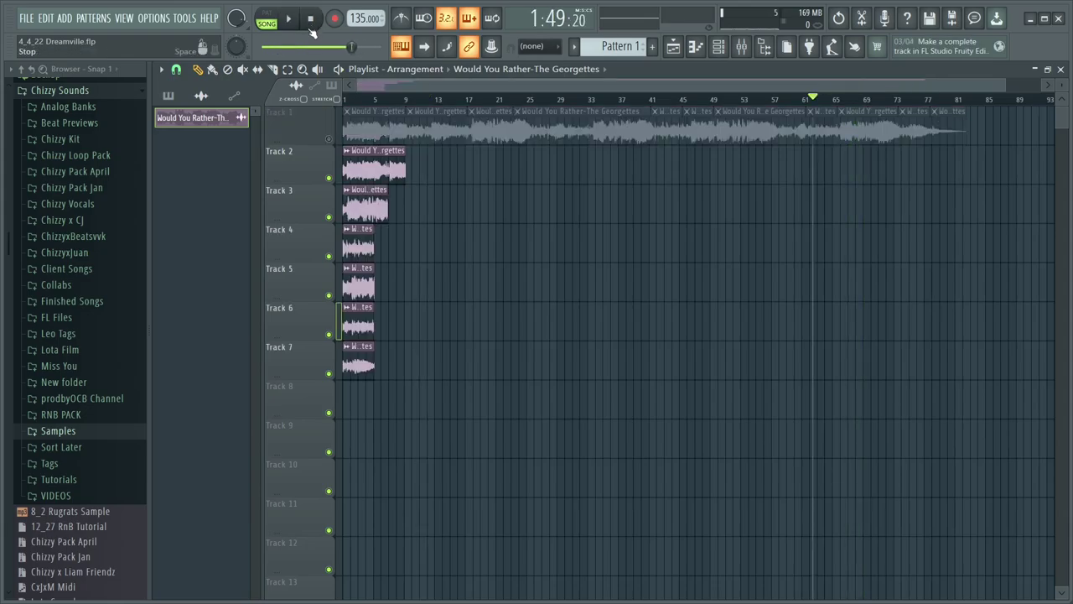
Step: Solo the tracks one at a time from Track 2 through Track 5 and play each chop
scroll(386, 101, "up", 5)
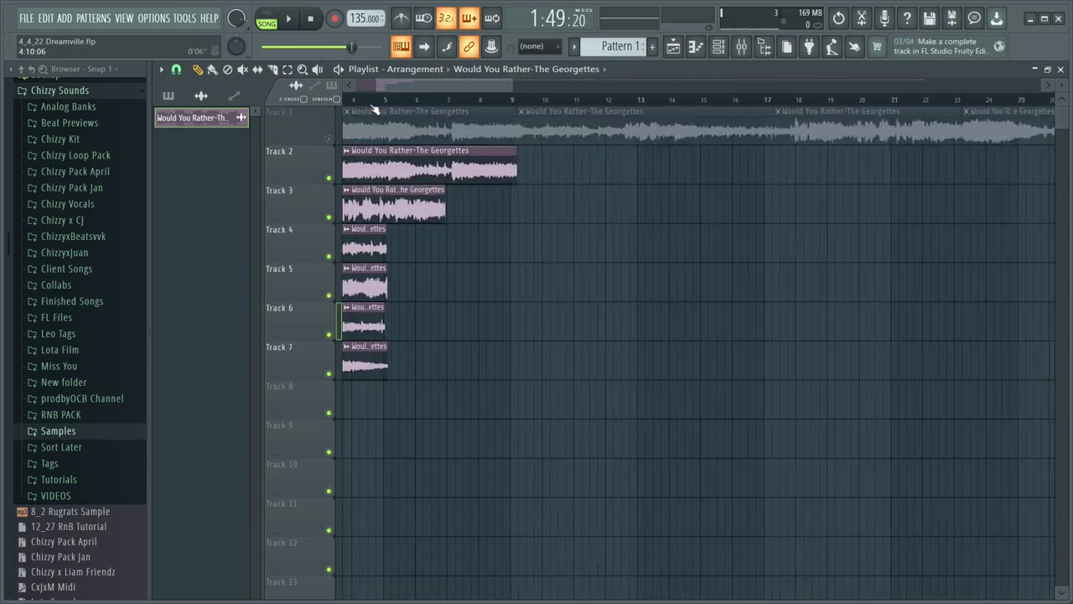
left_click_drag(414, 88, 319, 104)
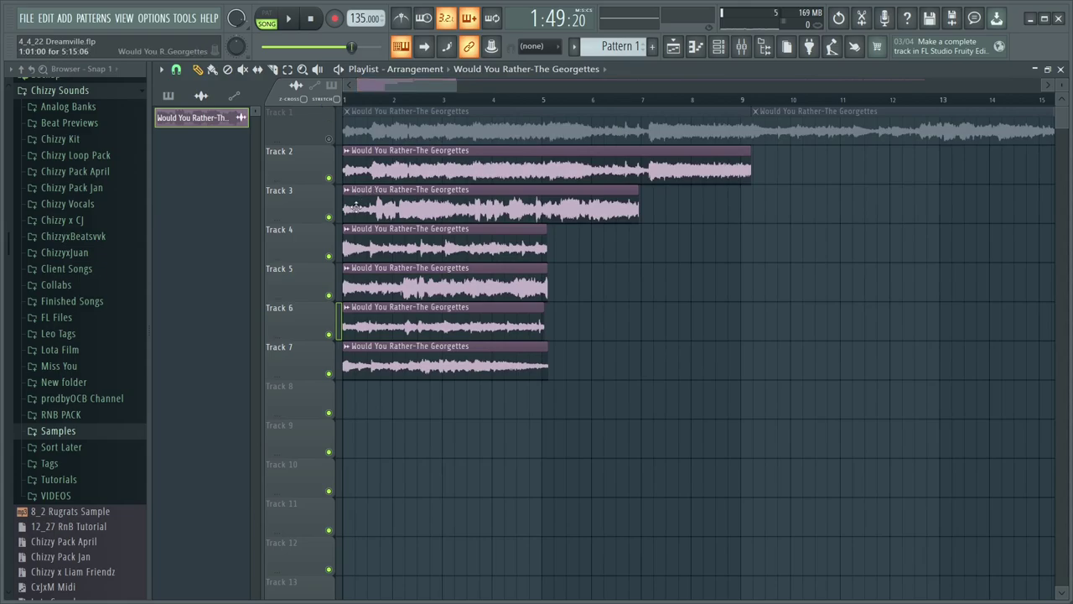
right_click(328, 177)
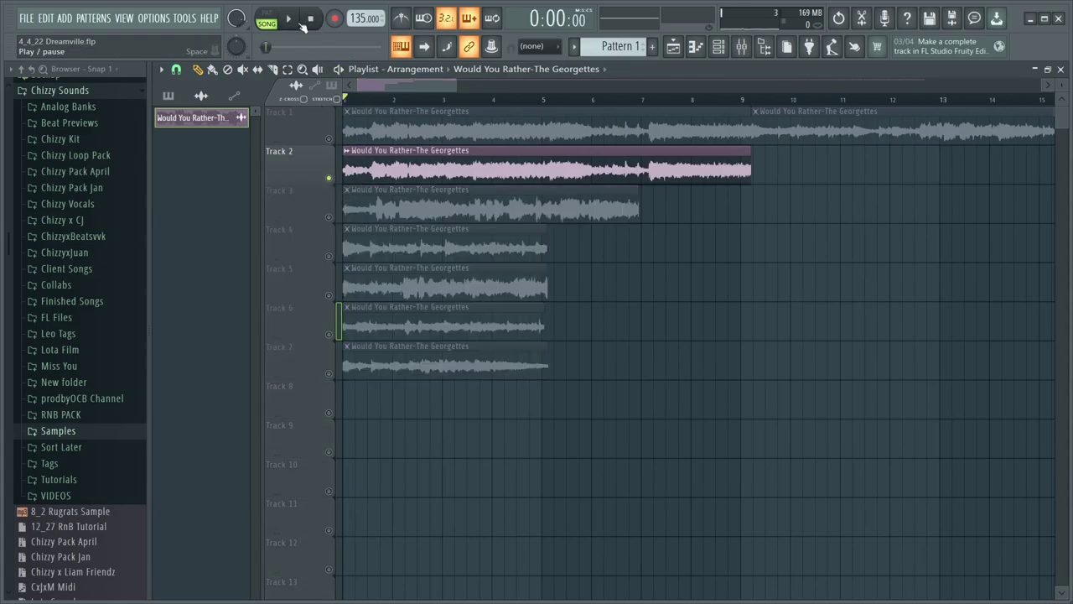
key("space")
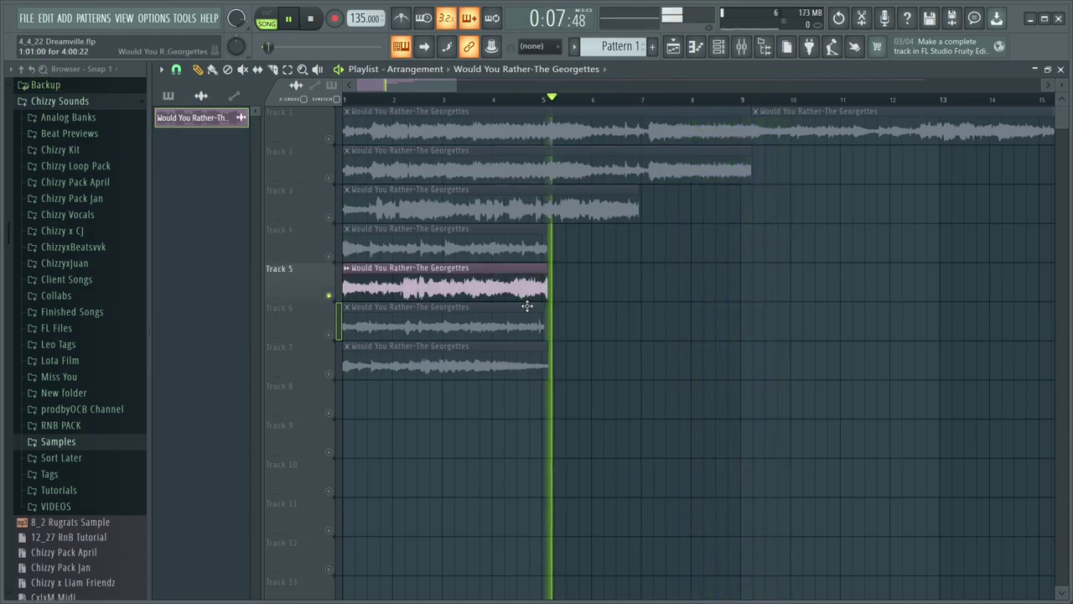
key("space")
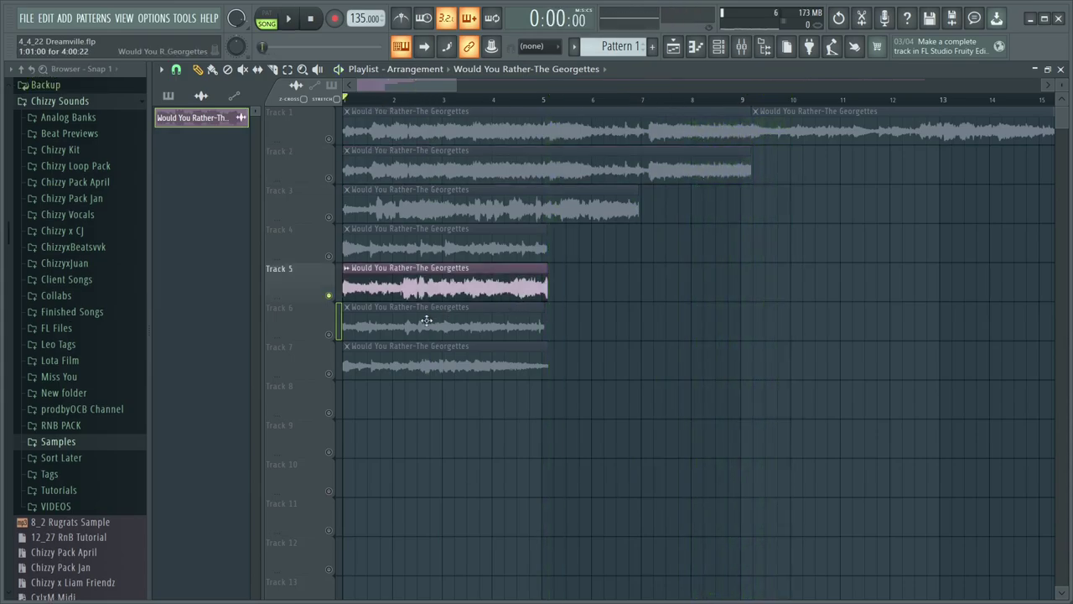
Step: Solo Track 6 and Track 7 in turn and play their chops
right_click(329, 337)
right_click(328, 336)
key("space")
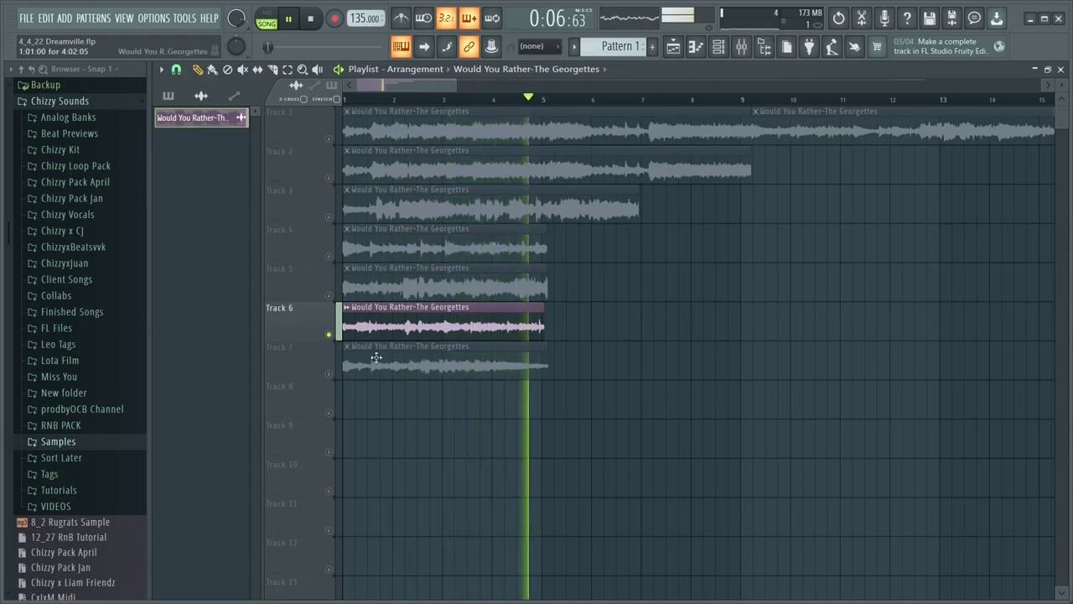
key("space")
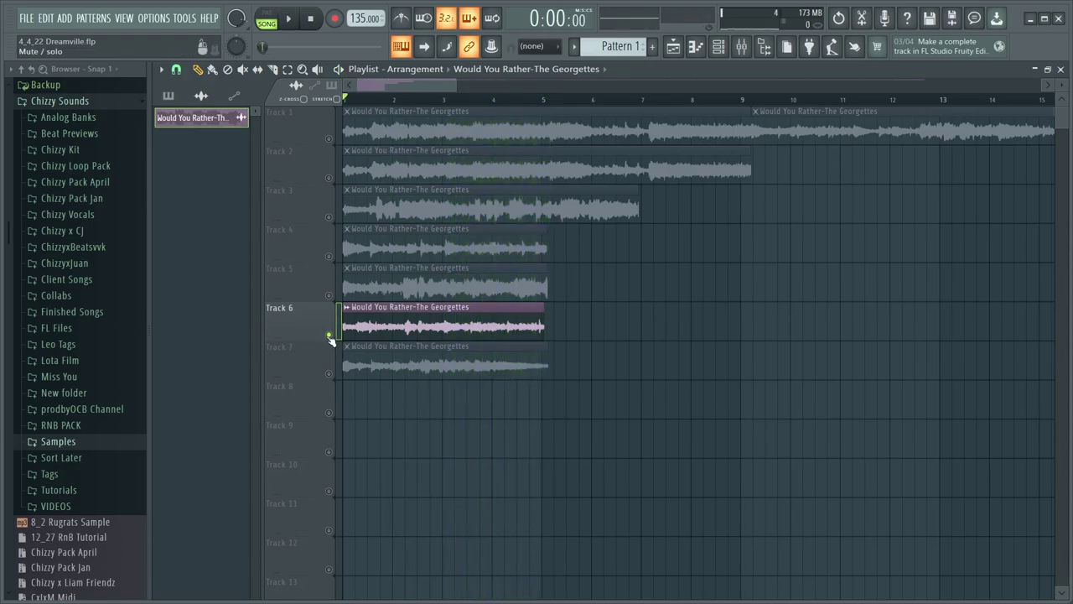
key("space")
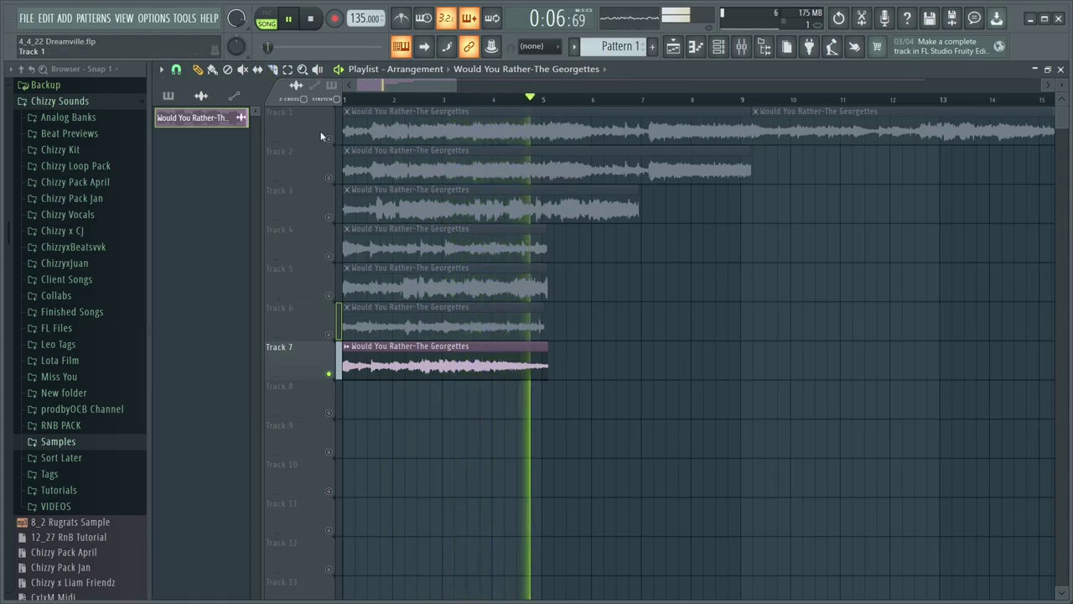
key("space")
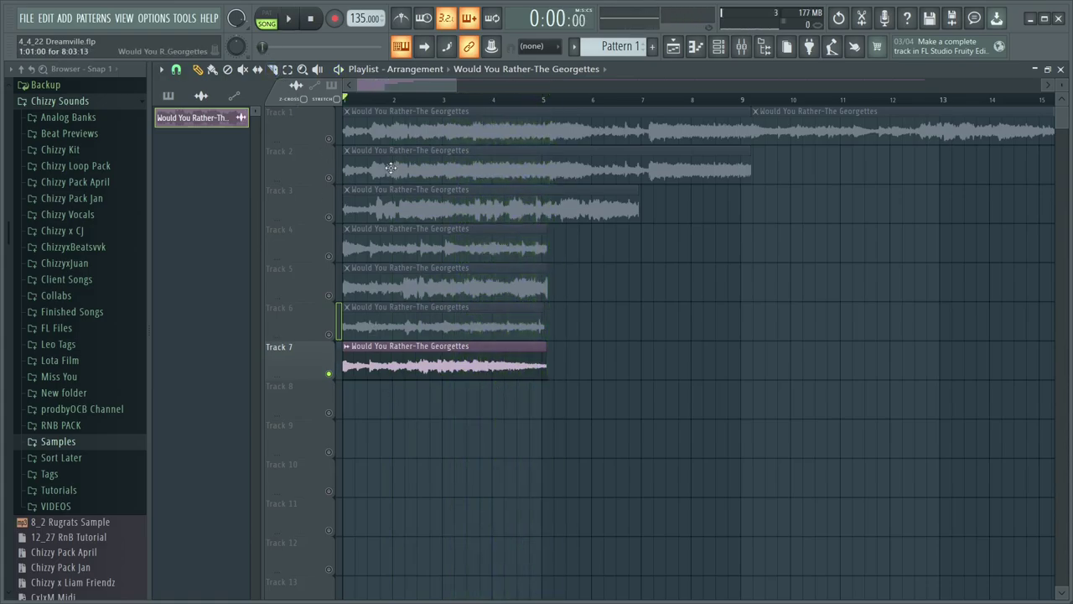
Step: Make the Track 2 chop unique and stretch its end to bar 9
right_click(346, 157)
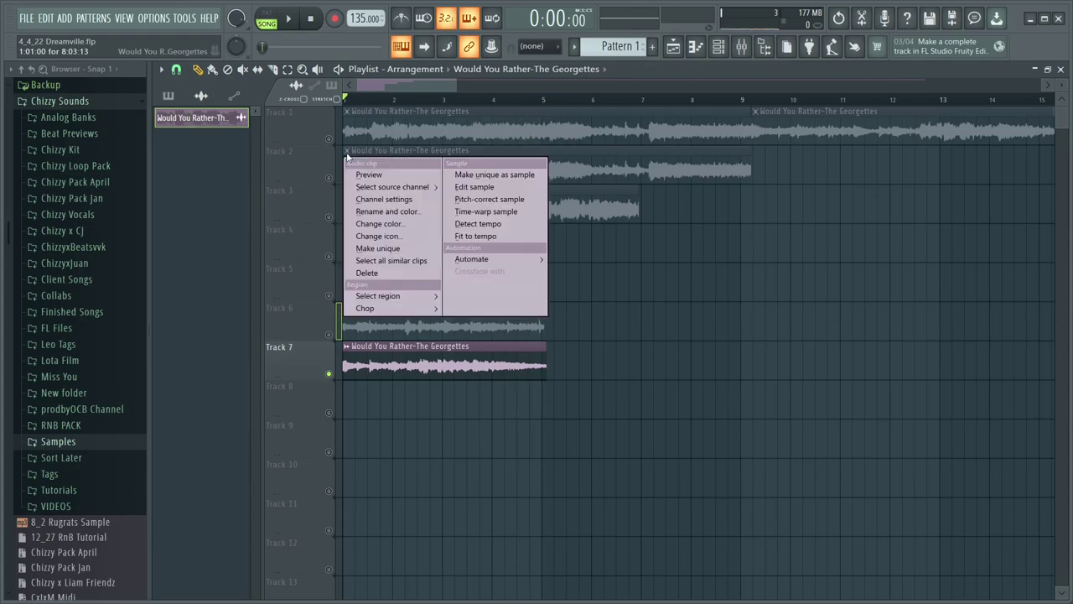
left_click(403, 249)
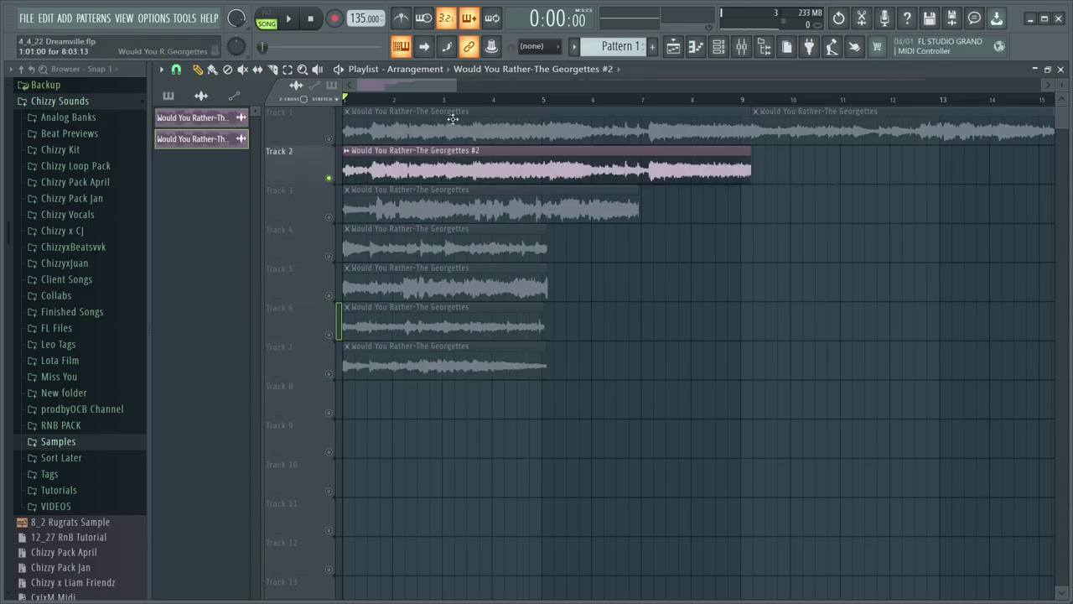
scroll(744, 99, "up", 10)
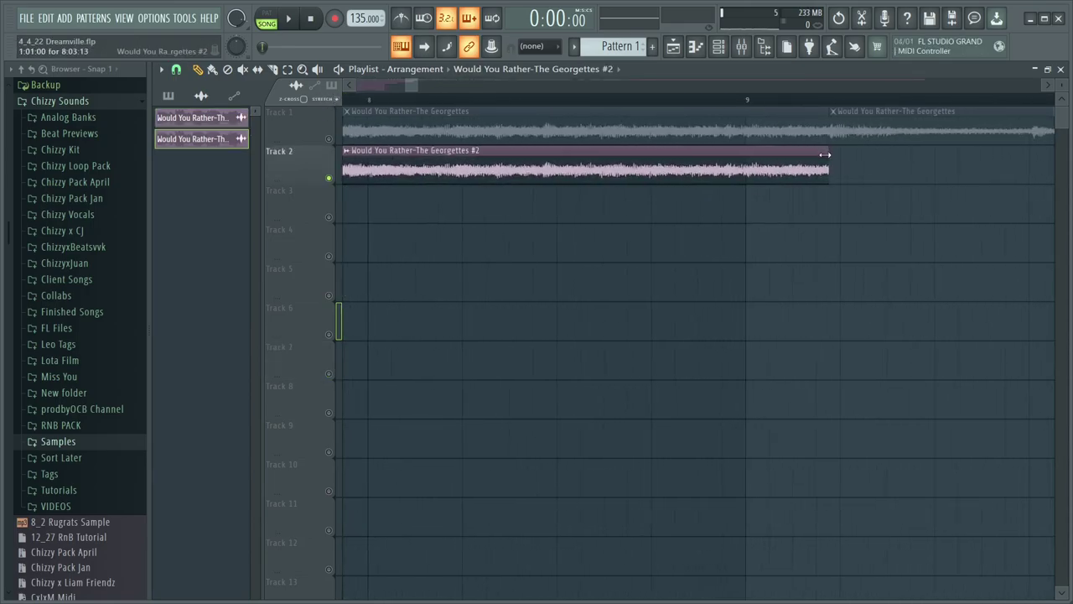
left_click_drag(825, 160, 743, 180)
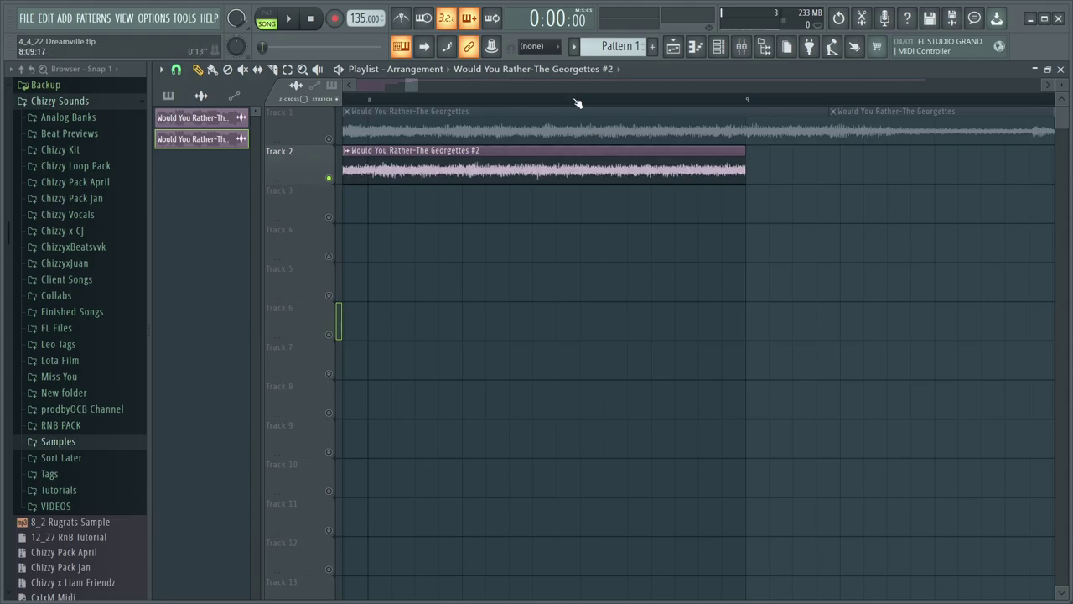
Step: Place a four-bar section of the original clip at bar 9 on Track 2 and delete the slice between bars 7 and 9
scroll(577, 102, "down", 8)
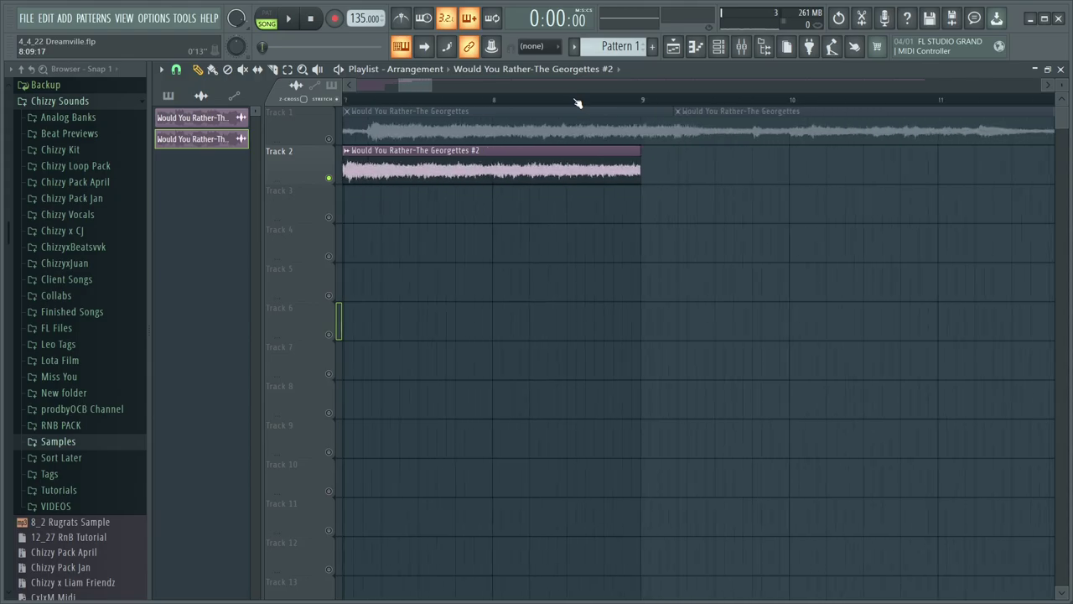
left_click_drag(475, 85, 390, 80)
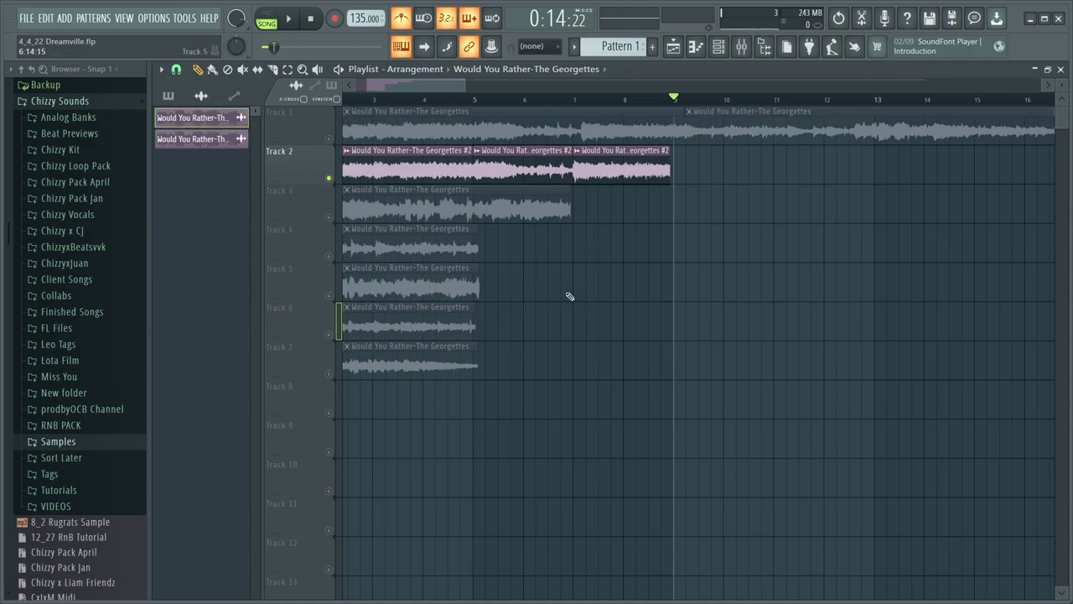
left_click(681, 173)
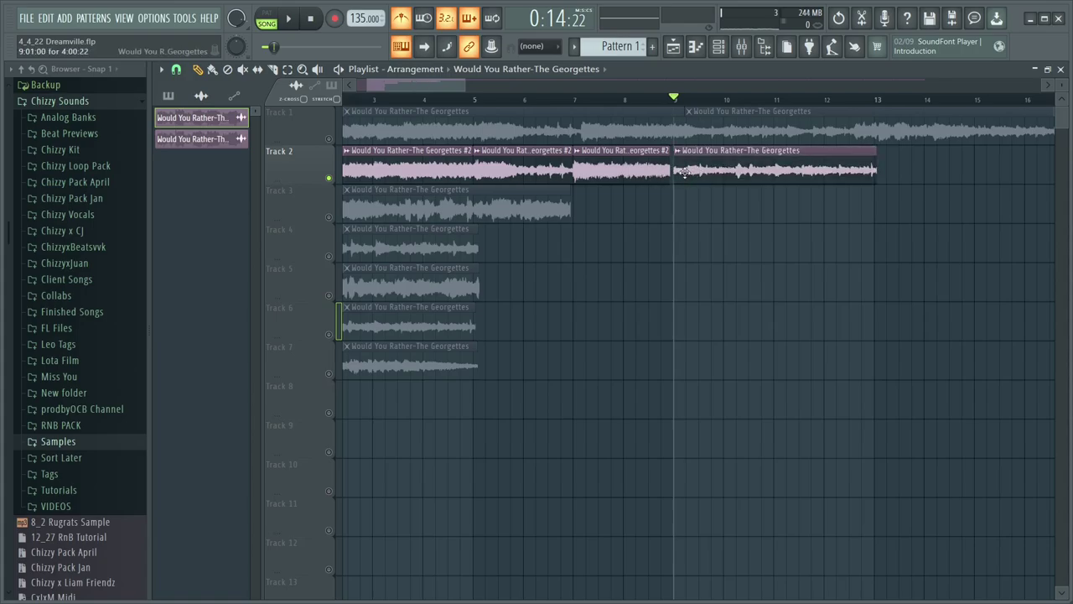
right_click(637, 177)
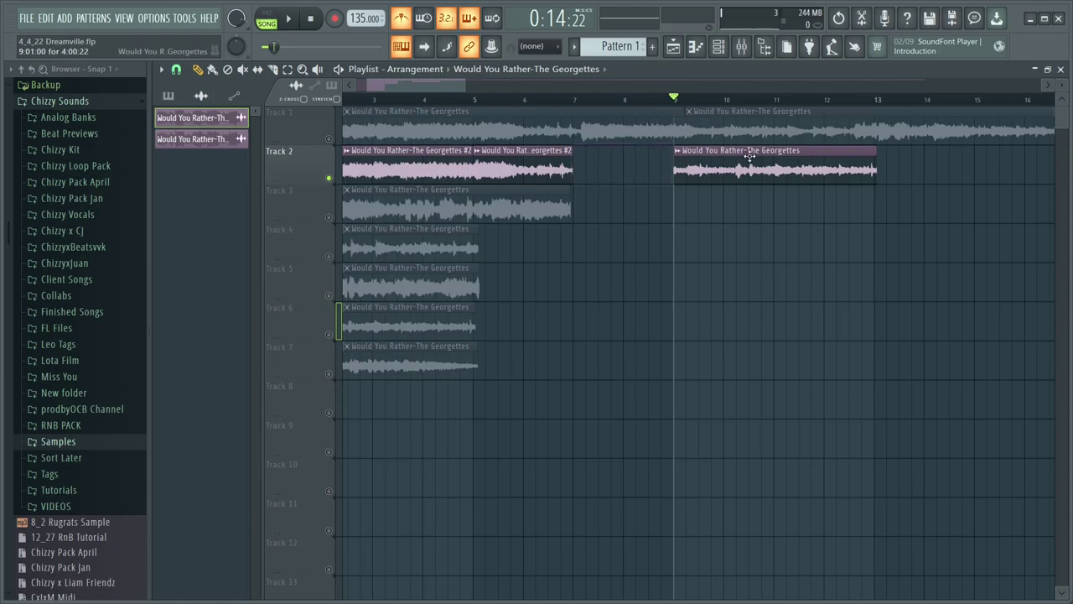
Step: Play the four-bar section on Track 2 from bar 9 and check where its end falls against bar 13
mouse_move(752, 168)
left_mouse_down()
mouse_move(716, 172)
mouse_move(746, 172)
left_mouse_up()
left_click(292, 20)
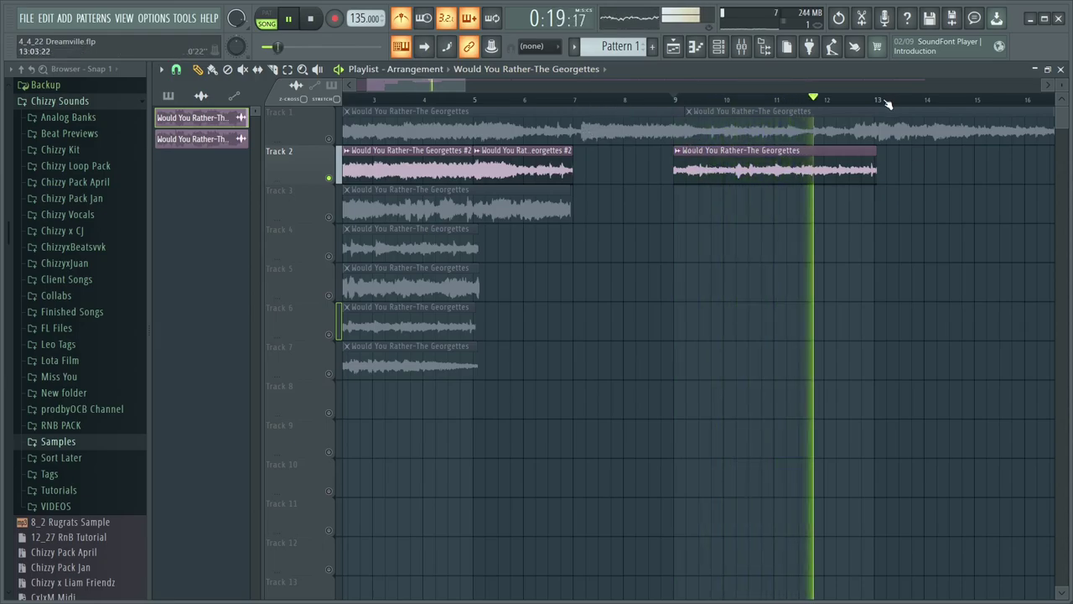
key("space")
scroll(879, 99, "up", 5)
scroll(879, 100, "down", 3)
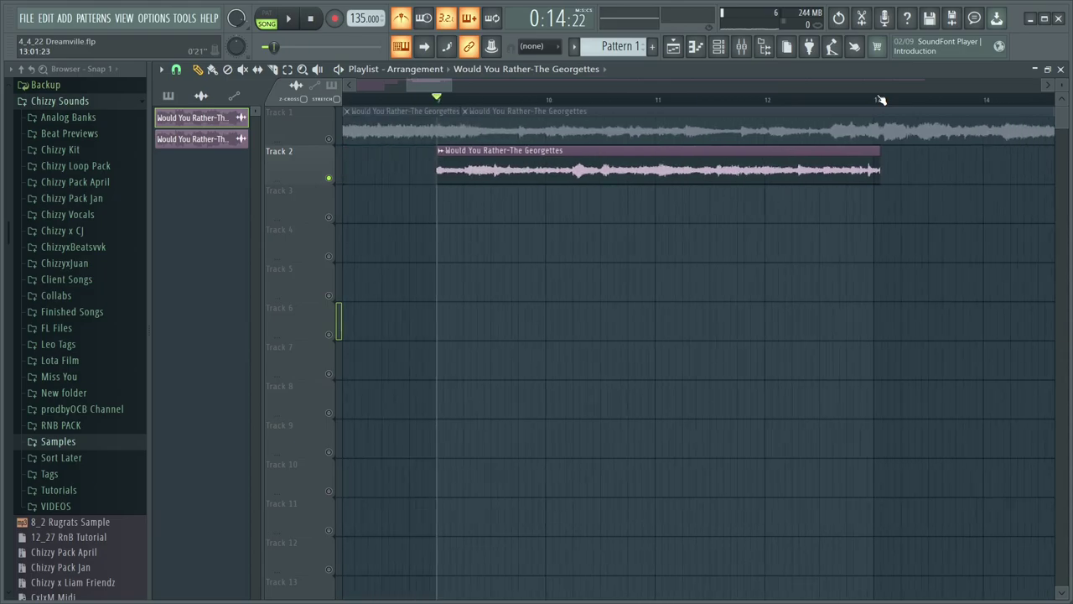
Step: Fit the end of the four-bar section on Track 2 to bar 13 and play the transition from bar 7
left_click_drag(815, 158, 789, 158)
left_click(699, 99)
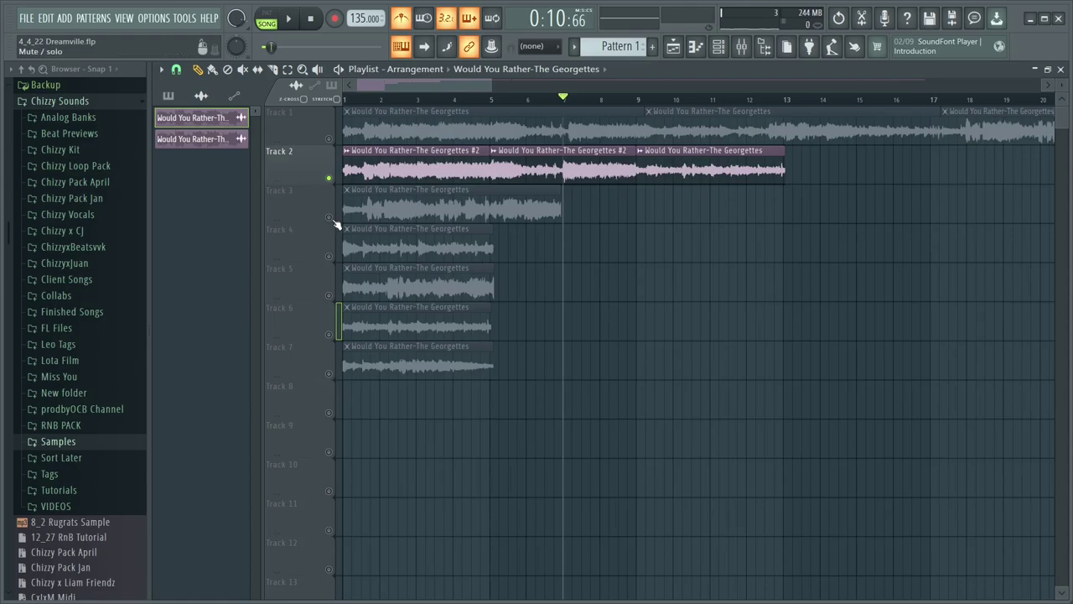
key("space")
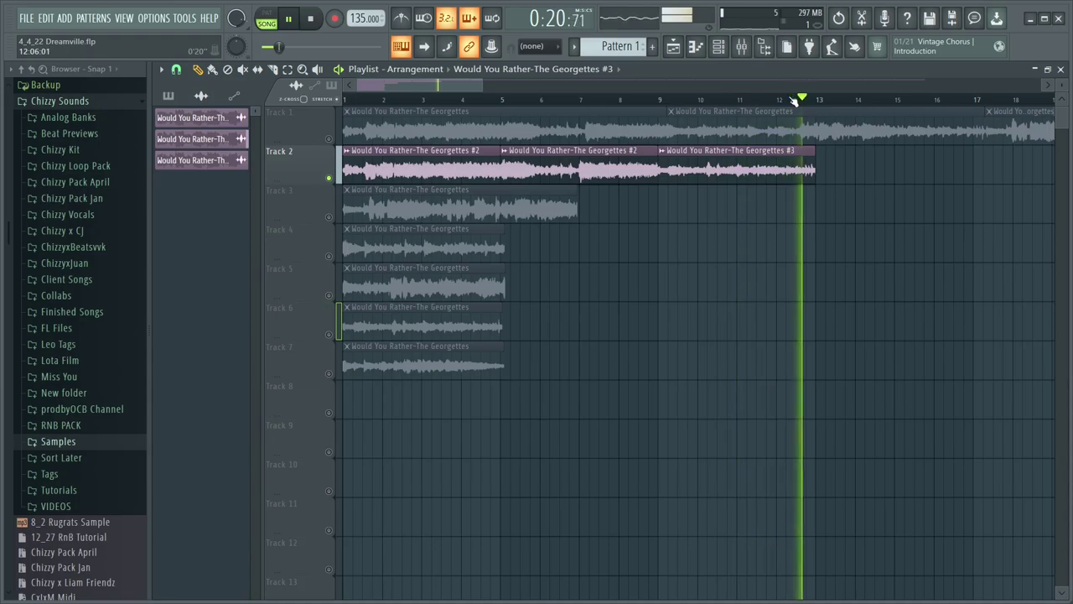
key("space")
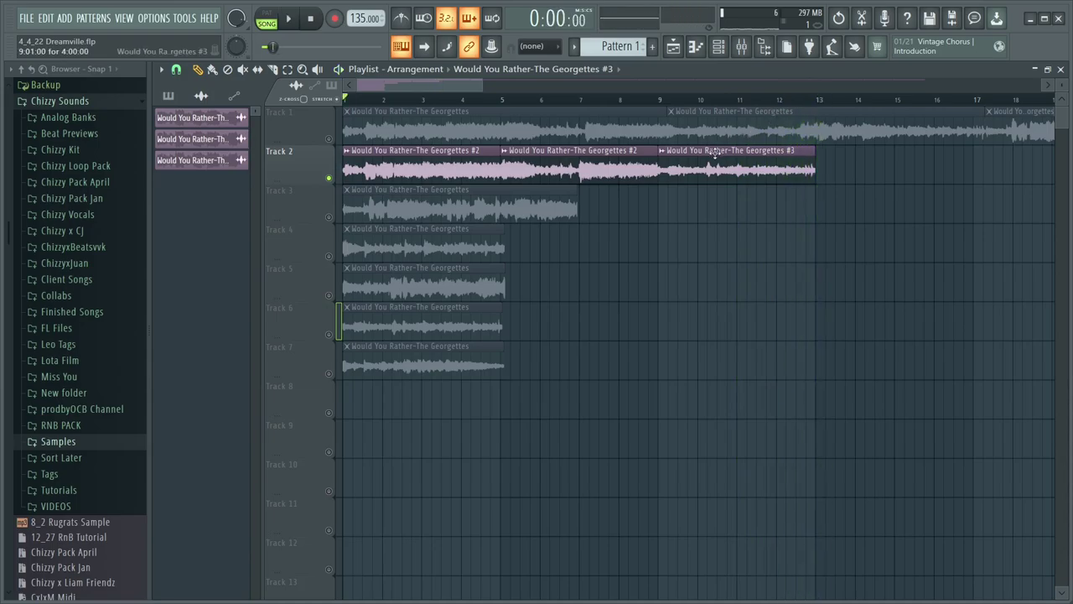
left_click(584, 102)
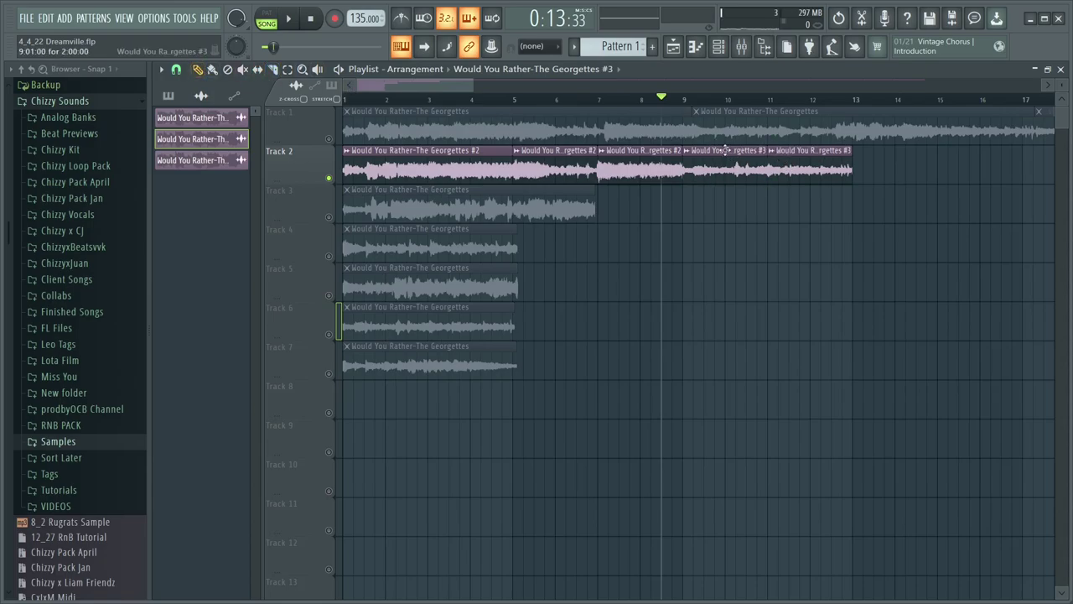
key("space")
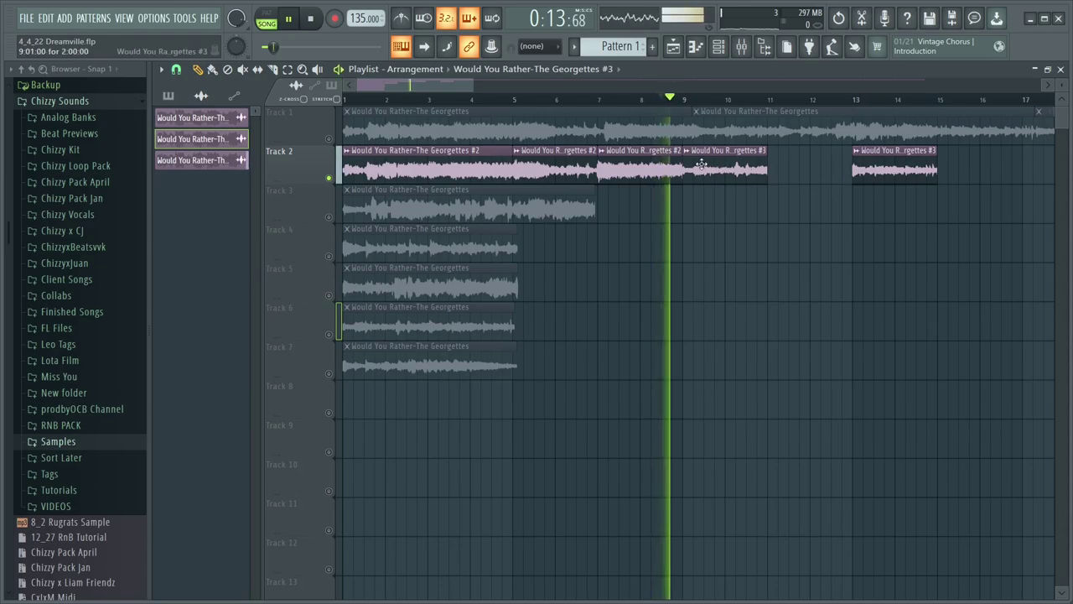
Step: Place copies of the two-bar chop at bars 11 and 13 to fill the gaps, and replay the section from bar 9
left_click(774, 176)
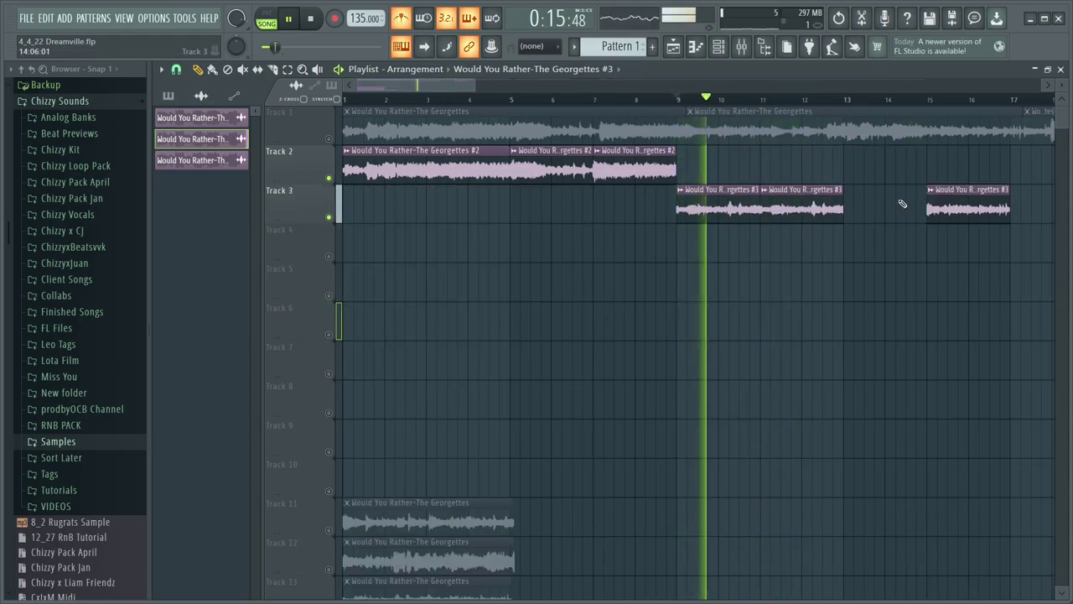
left_click(848, 209)
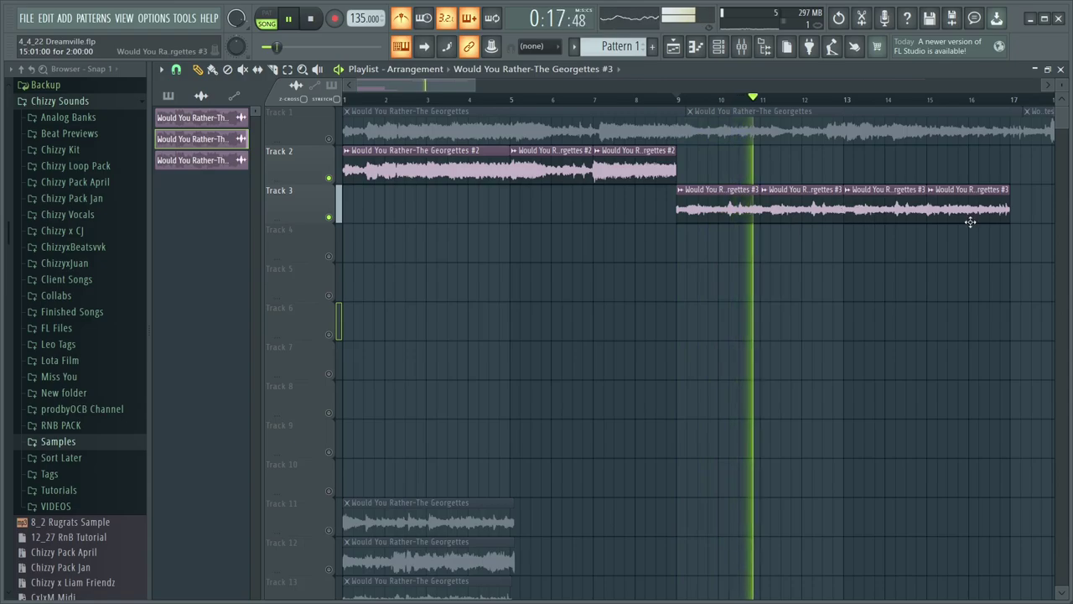
scroll(878, 103, "down", 2)
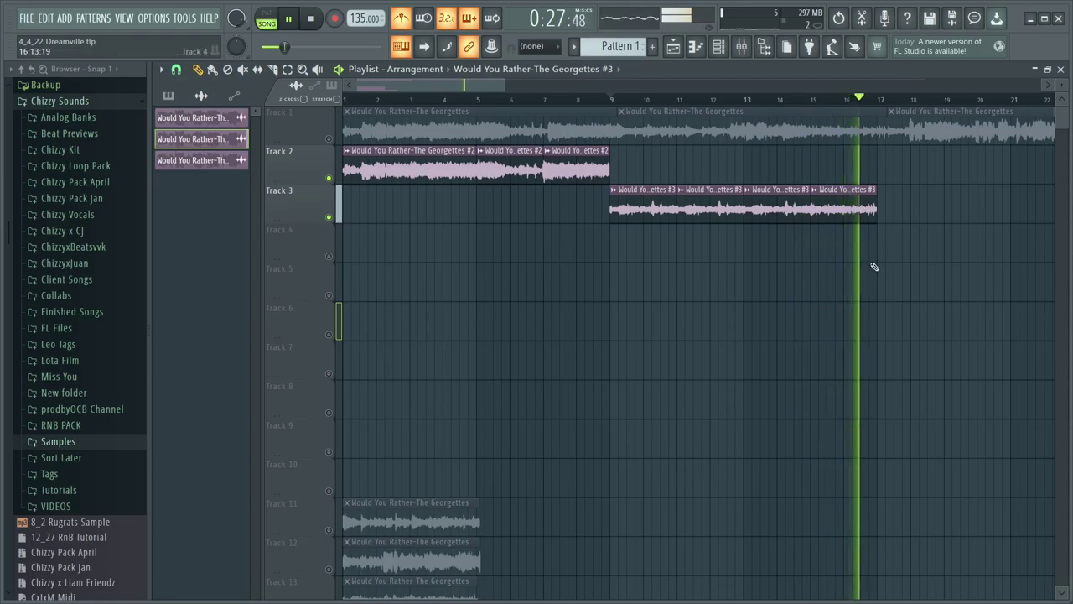
left_click(615, 100)
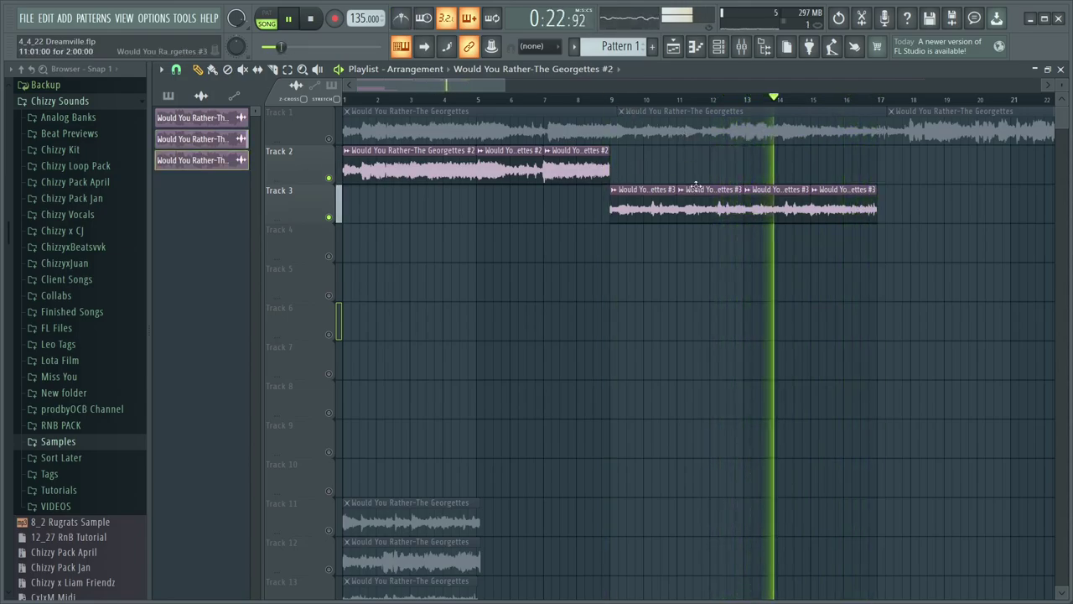
Step: Replace the Track 3 chop at bar 15 with a two-bar chop on Track 4 and play it back
right_click(836, 213)
left_click(819, 246)
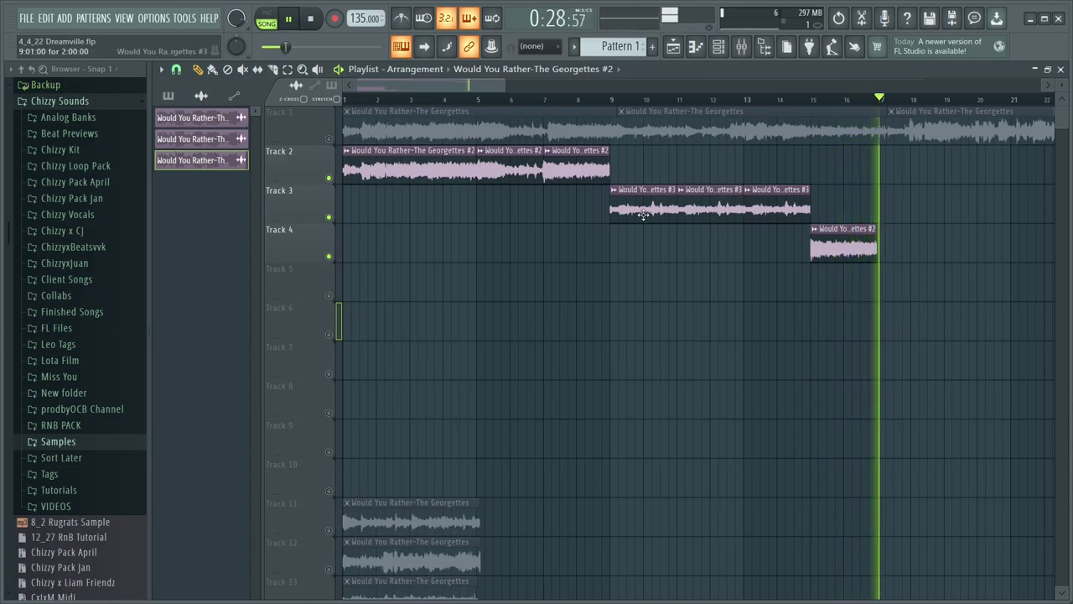
key("space")
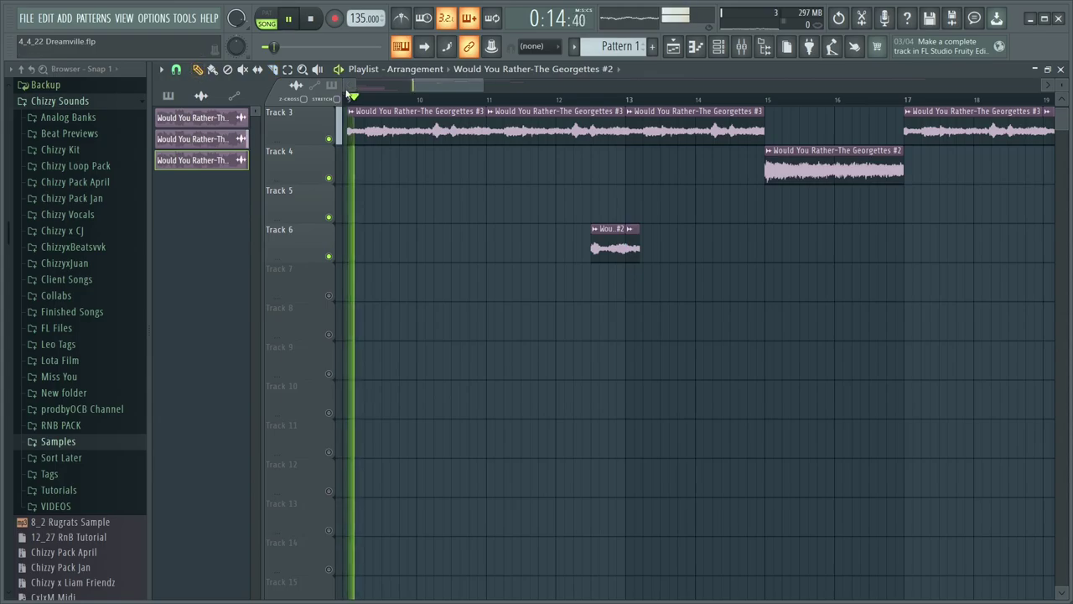
Step: Delete the leftover slice after bar 13 on Track 6 and place a copy of the short chop just before bar 21
right_click(636, 244)
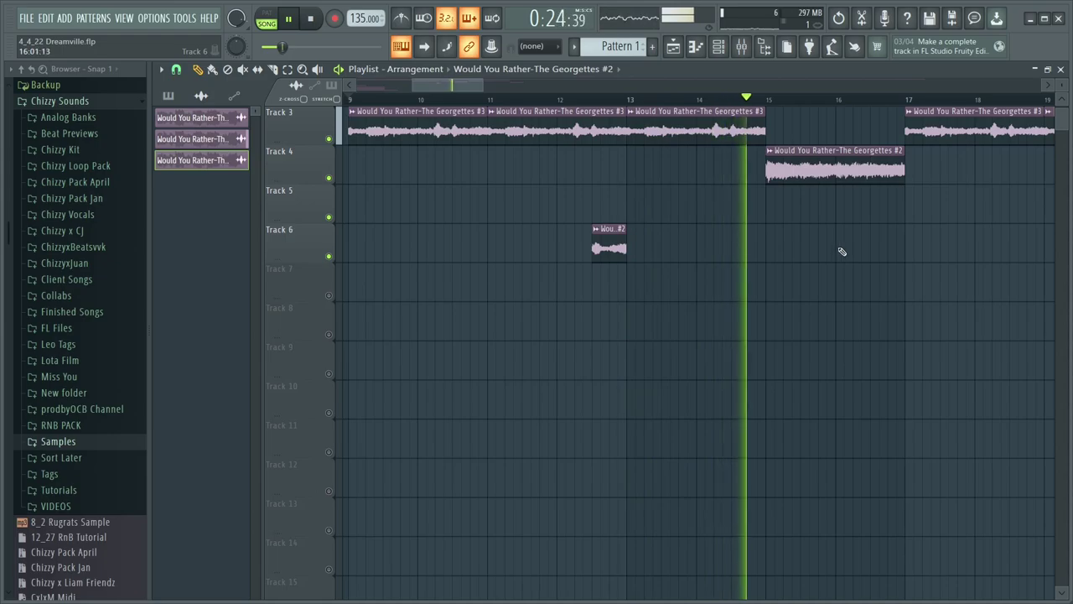
scroll(553, 107, "down", 3)
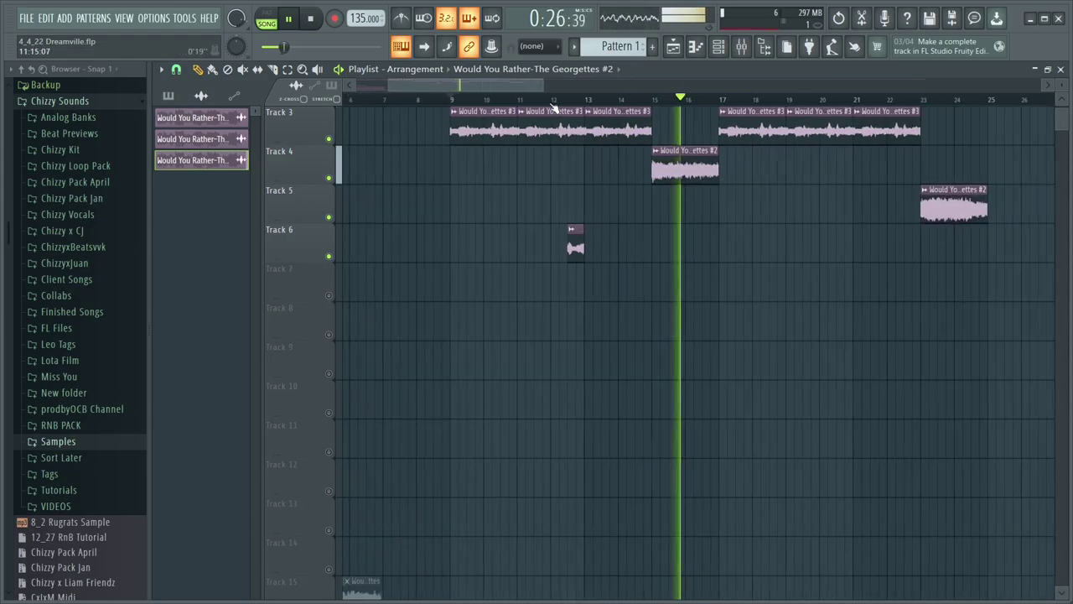
scroll(553, 107, "down", 2)
scroll(730, 252, "up", 2)
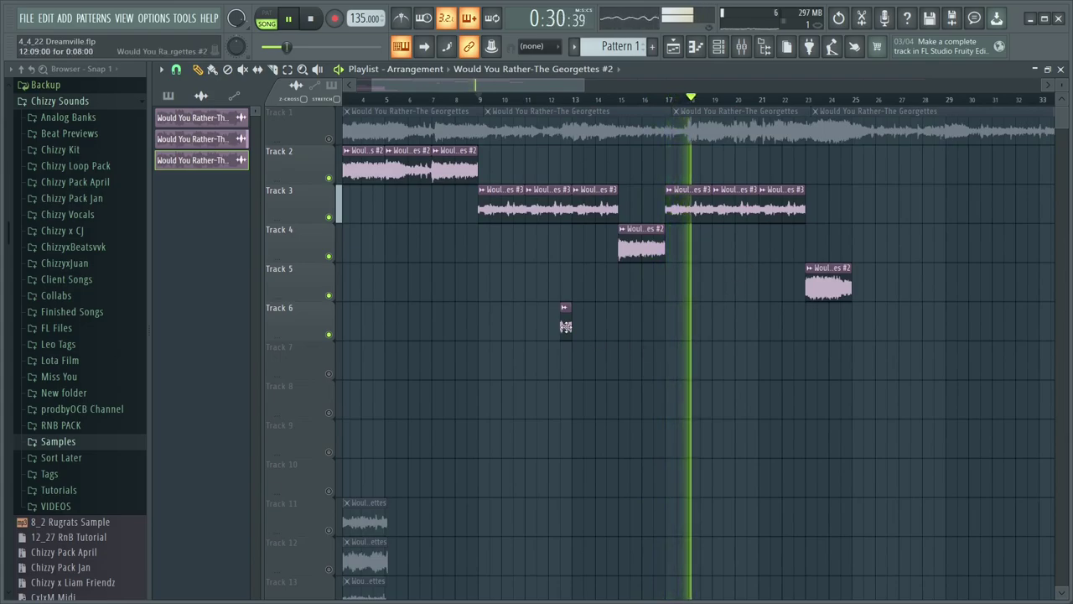
left_click(751, 326)
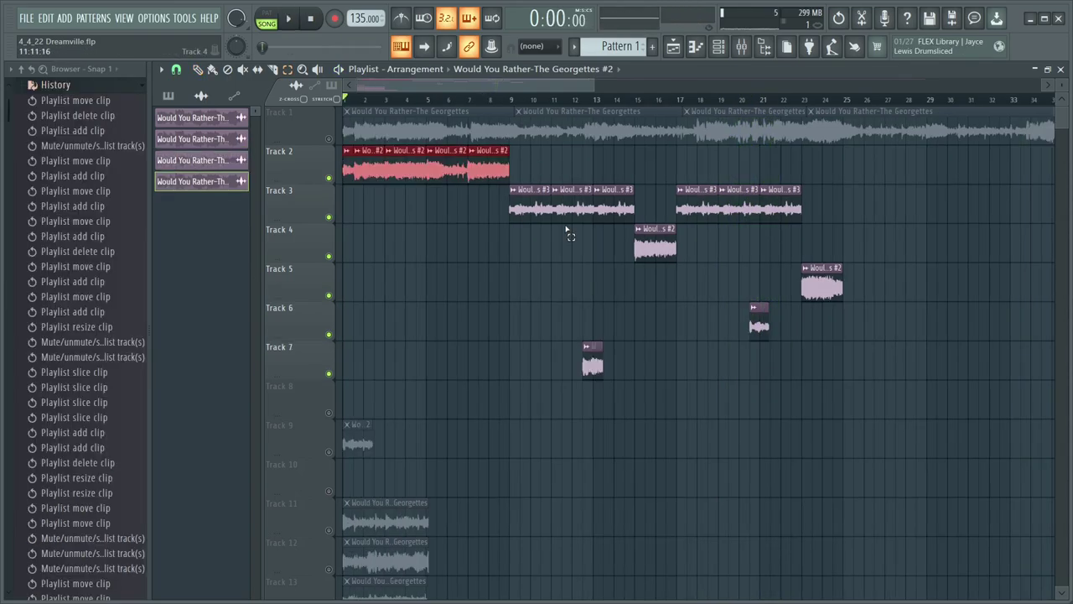
Step: Unmute and re-mute Track 15, solo Track 14 and play its chop
scroll(590, 343, "down", 5)
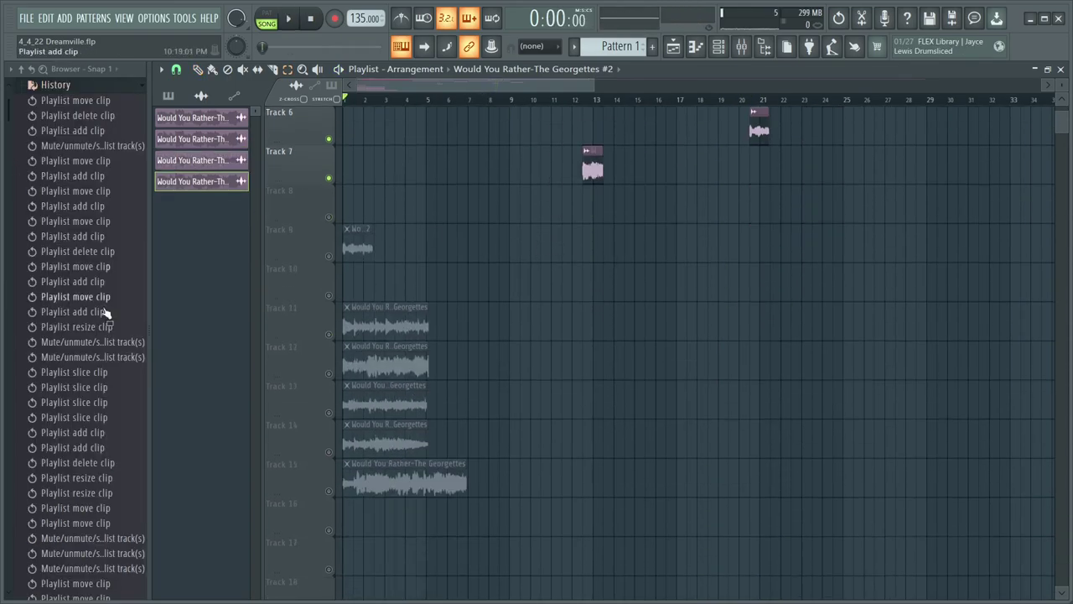
left_click(330, 491)
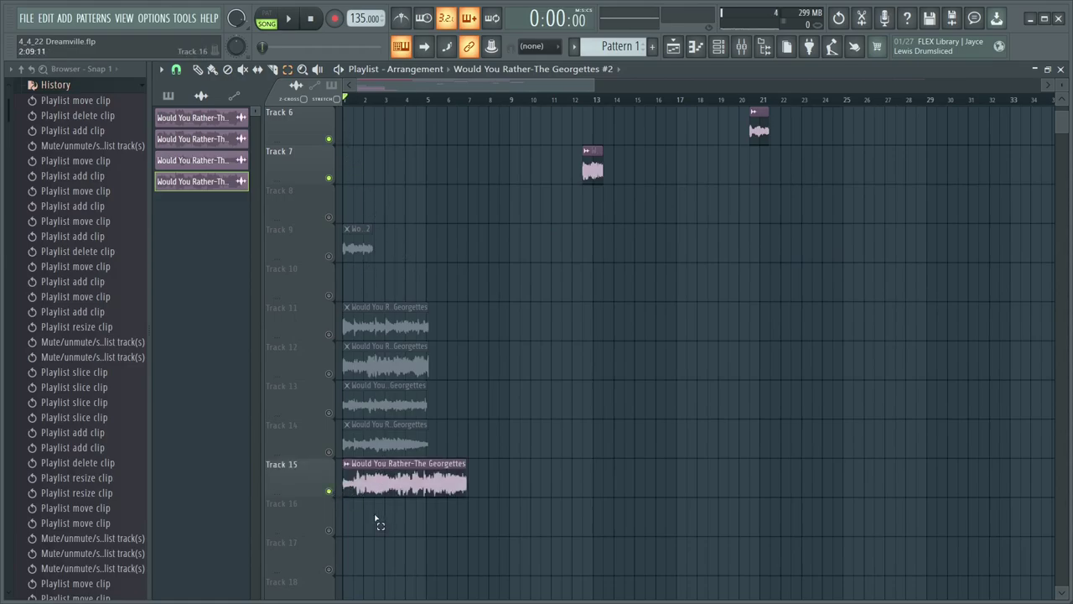
left_click(328, 491)
left_click(330, 453)
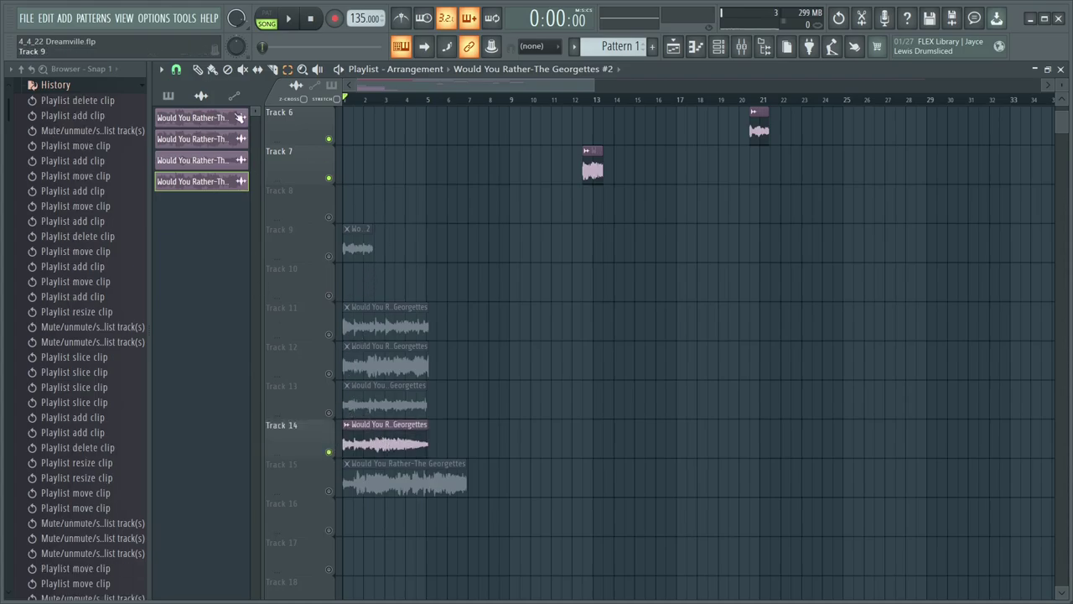
right_click(329, 452)
scroll(364, 100, "up", 5)
key("space")
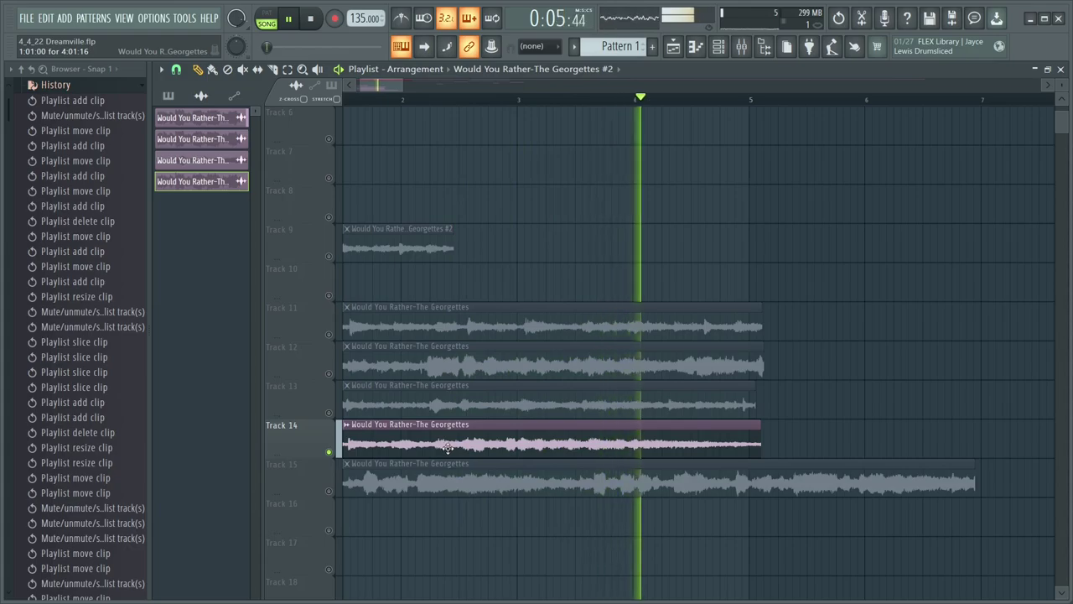
key("space")
Step: Find the cut point in the Track 14 chop by ear, slice it at 2:06 and select the part after the cut
left_click(458, 100)
left_click(450, 116)
right_click(459, 124)
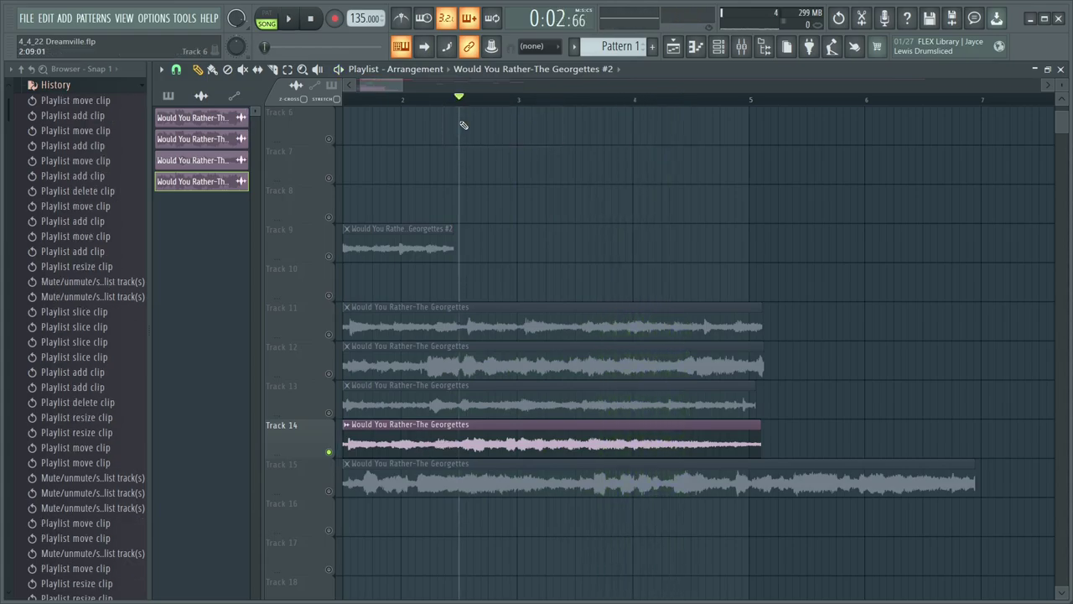
key("space")
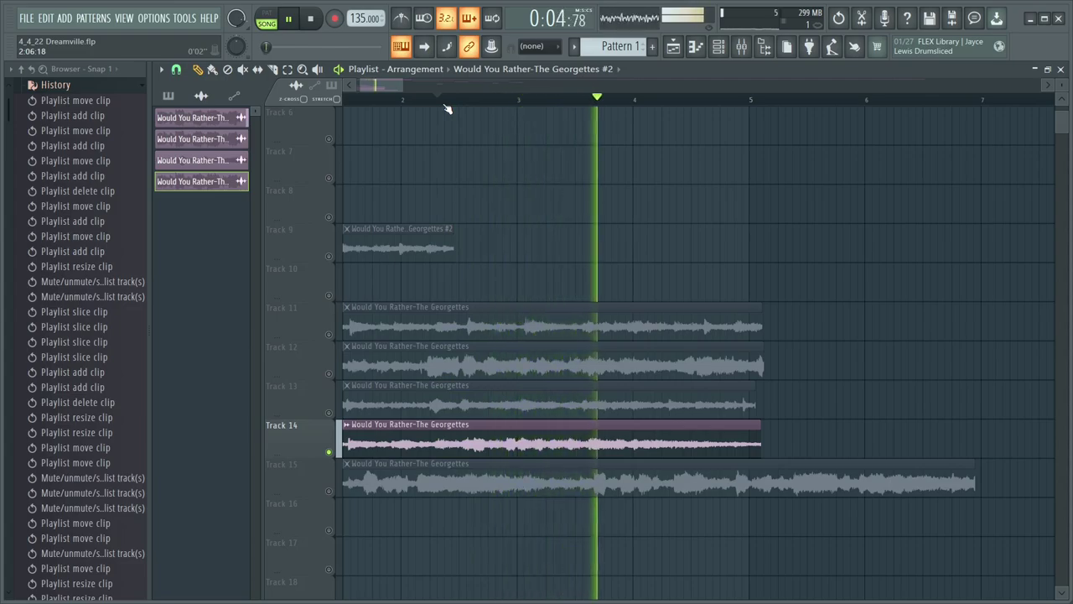
key("space")
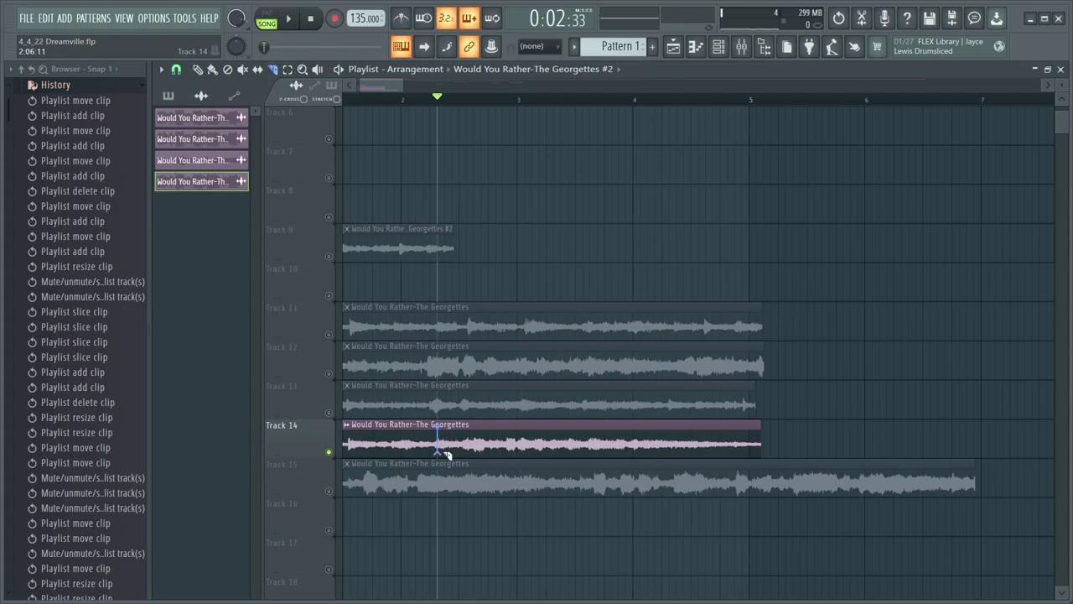
left_click_drag(447, 454, 446, 450)
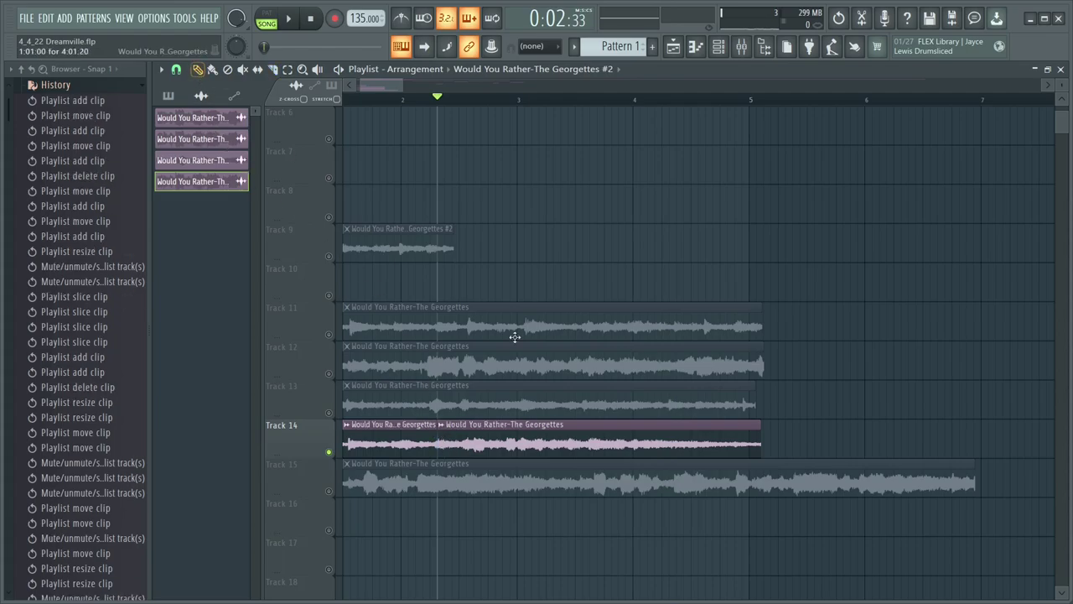
left_click(542, 441)
scroll(537, 105, "down", 5)
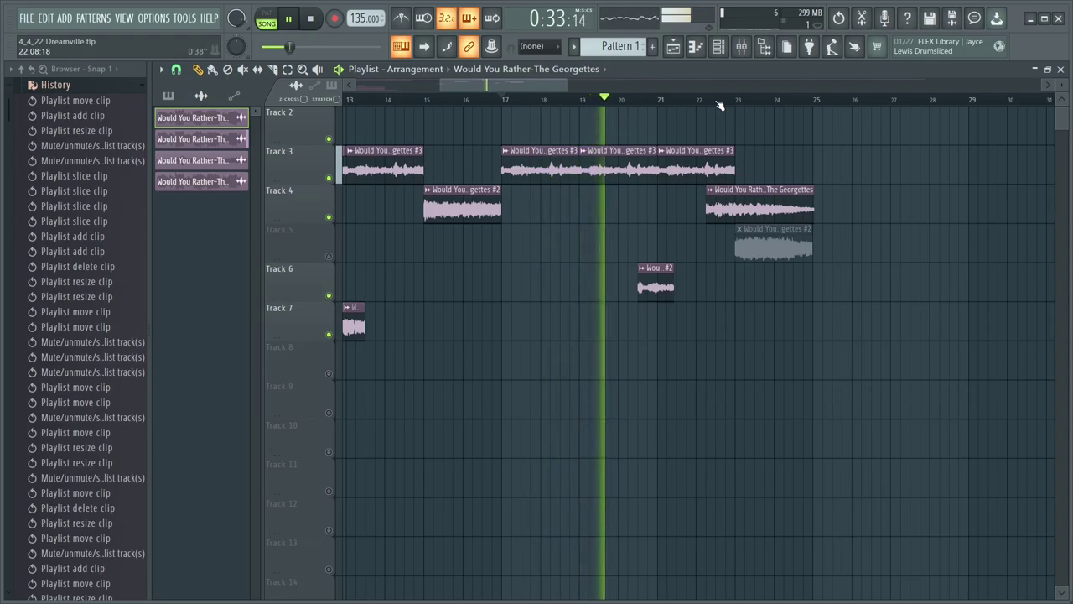
Step: Play the arrangement up to bar 24 to hear how the new Track 4 chop fits, and return to the earlier bars
scroll(719, 104, "up", 2)
scroll(720, 105, "up", 1)
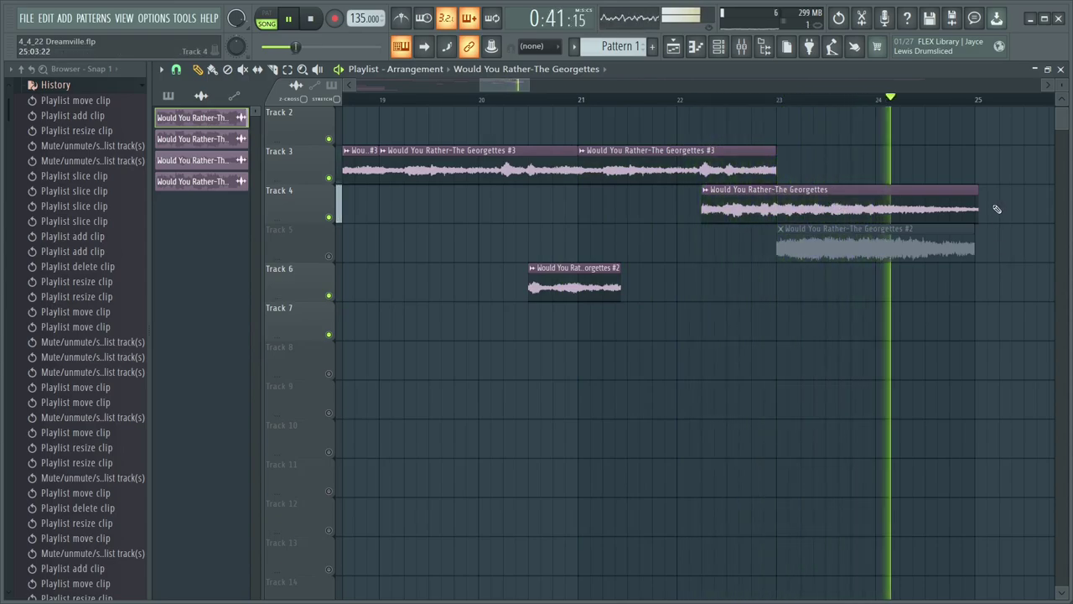
key("space")
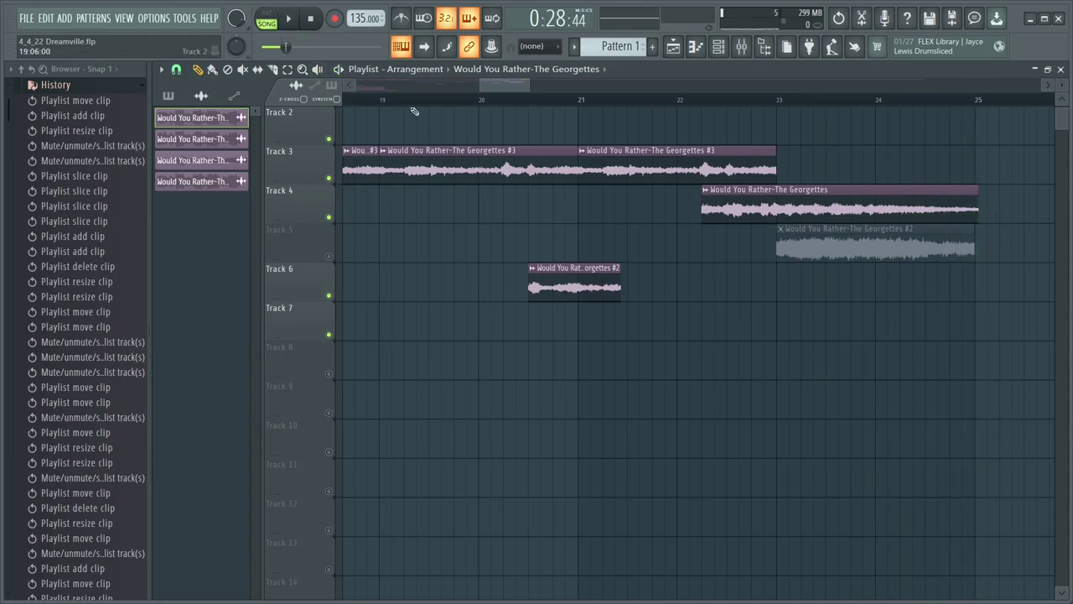
scroll(414, 104, "down", 6)
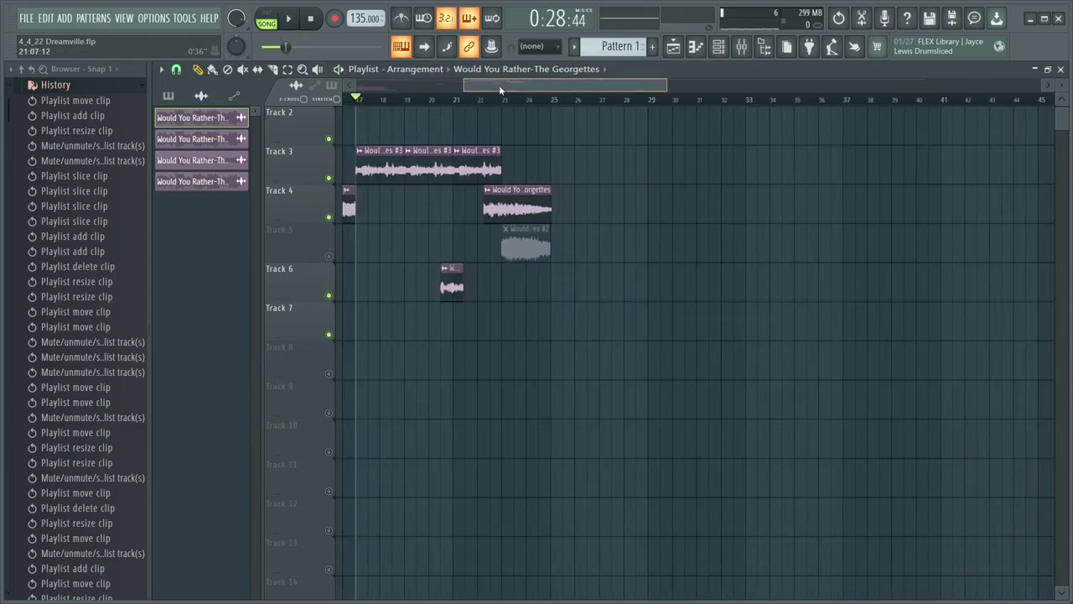
left_click_drag(499, 84, 427, 97)
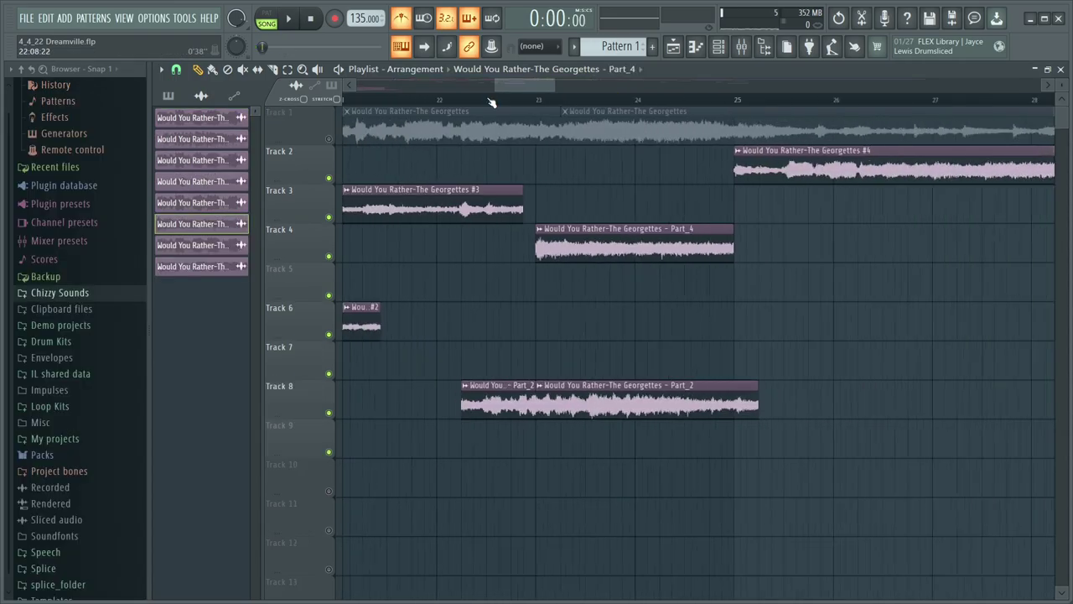
Step: Look over the full arrangement from bar 1 and open the audio clip settings of the Part_2 chop at bar 23 on Track 8
scroll(486, 91, "down", 6)
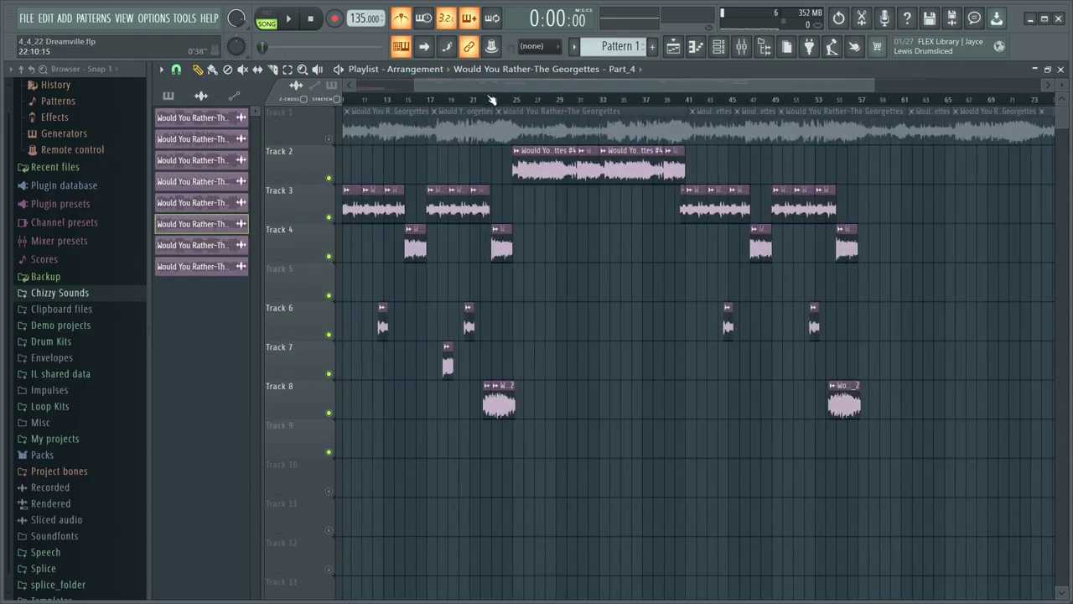
left_click_drag(486, 90, 338, 117)
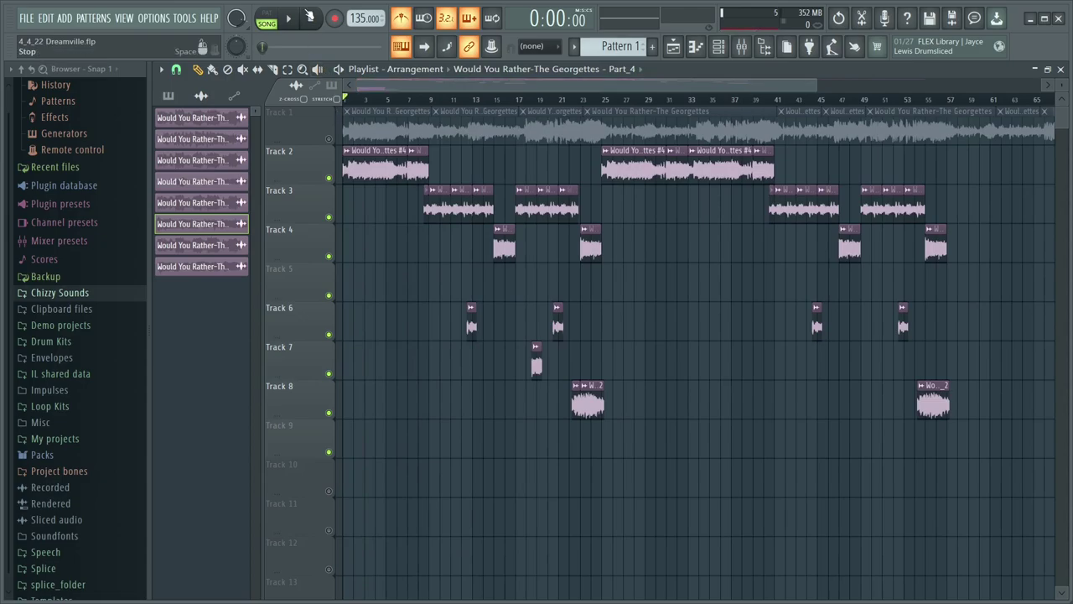
scroll(364, 101, "up", 2)
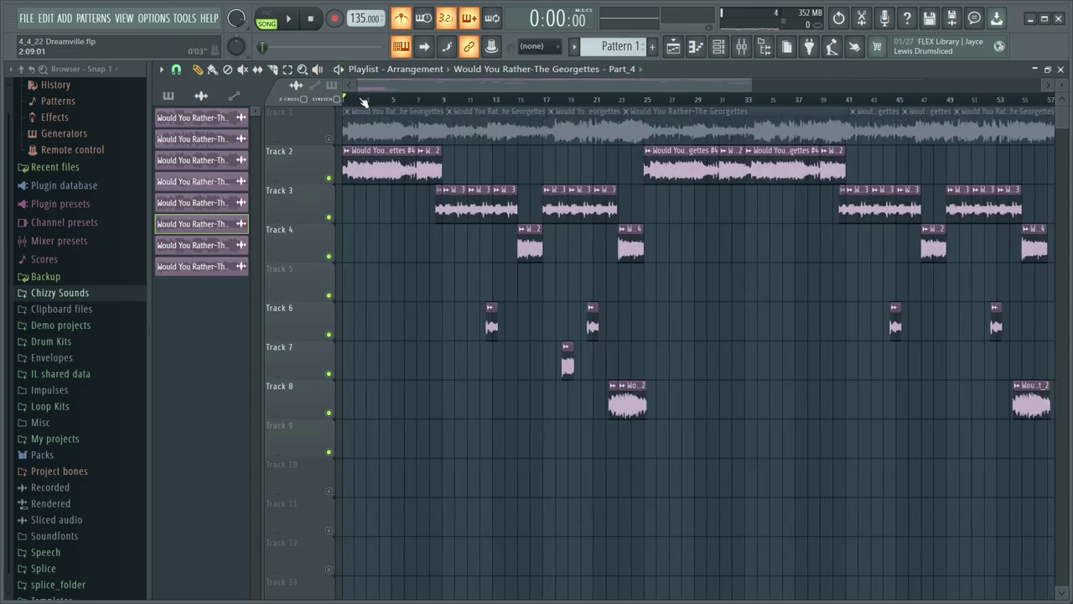
left_click_drag(387, 86, 381, 86)
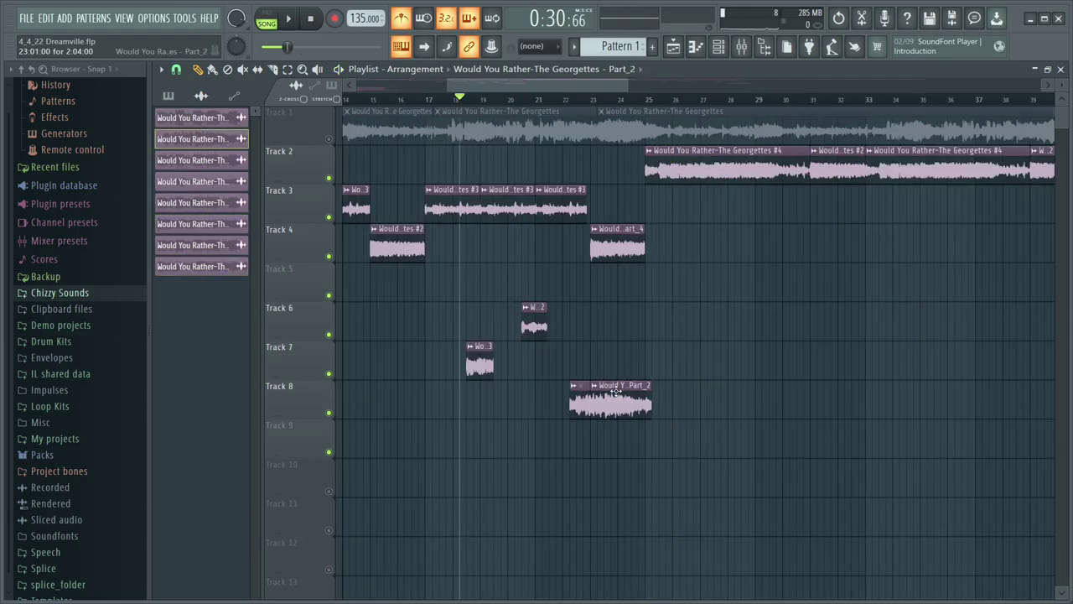
double_click(604, 394)
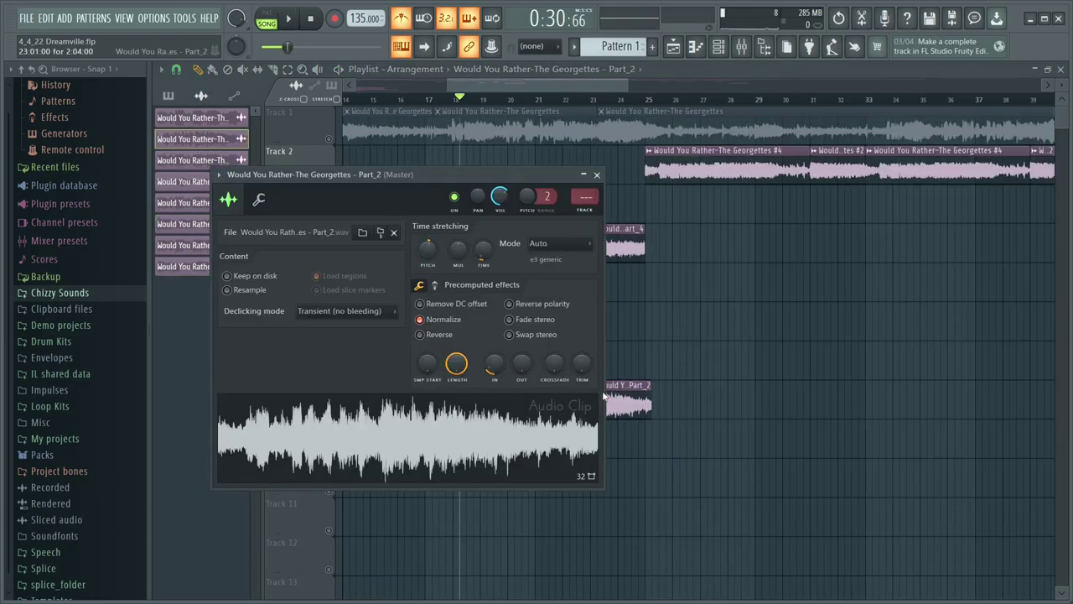
Step: Set the Part_2 audio clip's time-stretching mode to Stretch and close its settings
left_click(542, 245)
left_click(544, 281)
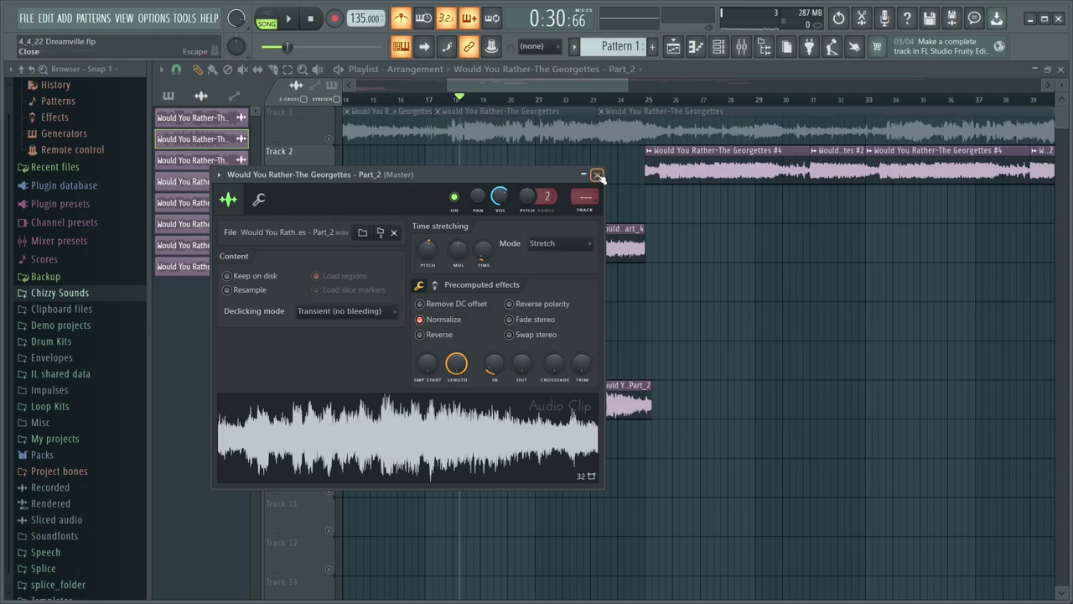
left_click(596, 176)
double_click(578, 391)
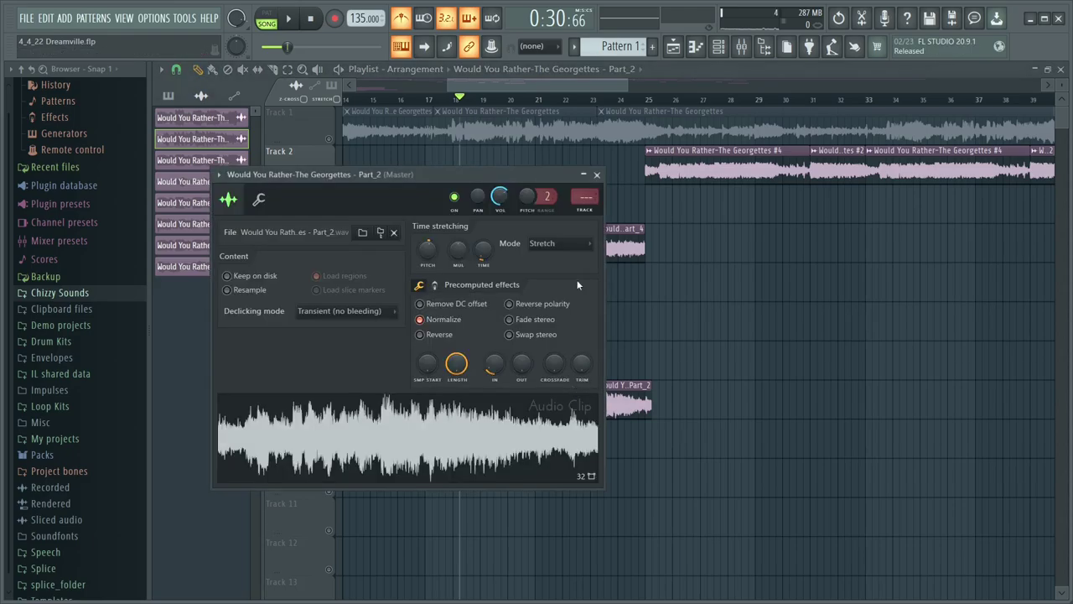
left_click(596, 175)
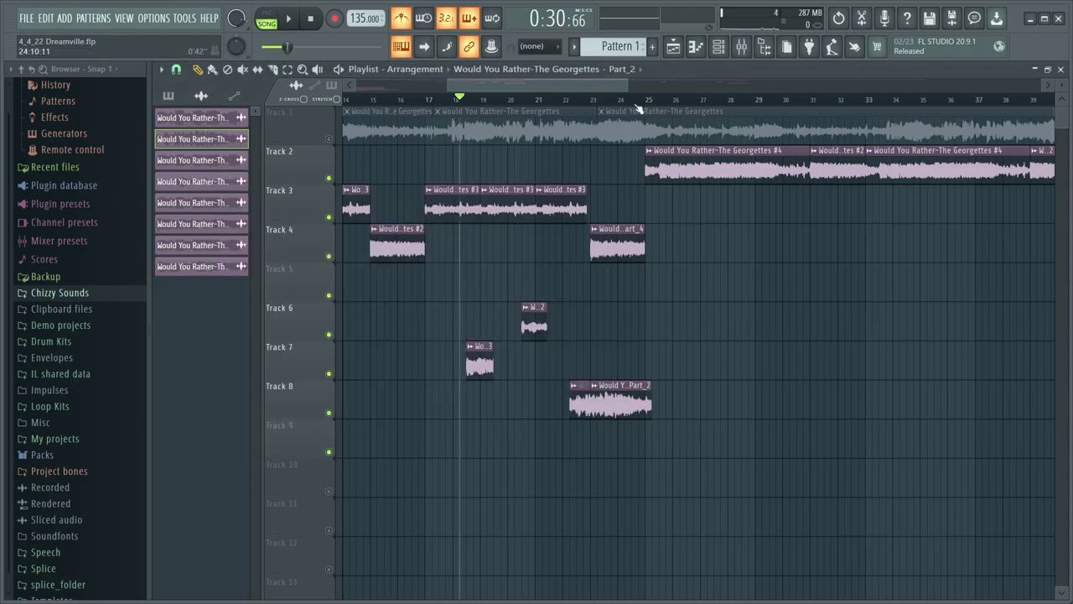
Step: Play the arrangement from bar 9, set the project tempo to 146 BPM and restretch all channels
scroll(637, 107, "down", 3)
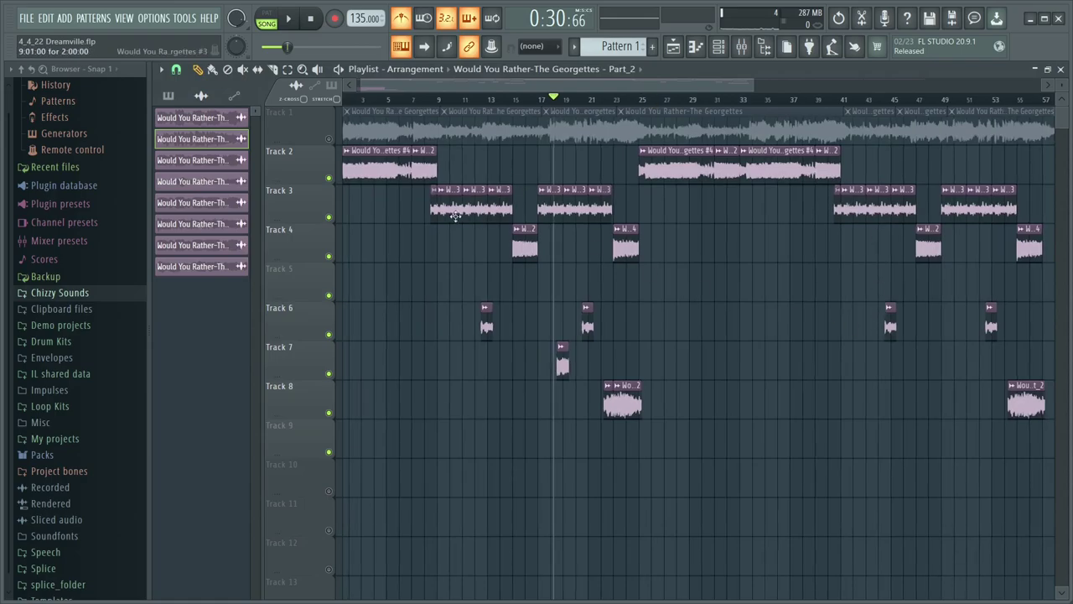
left_click_drag(399, 83, 371, 90)
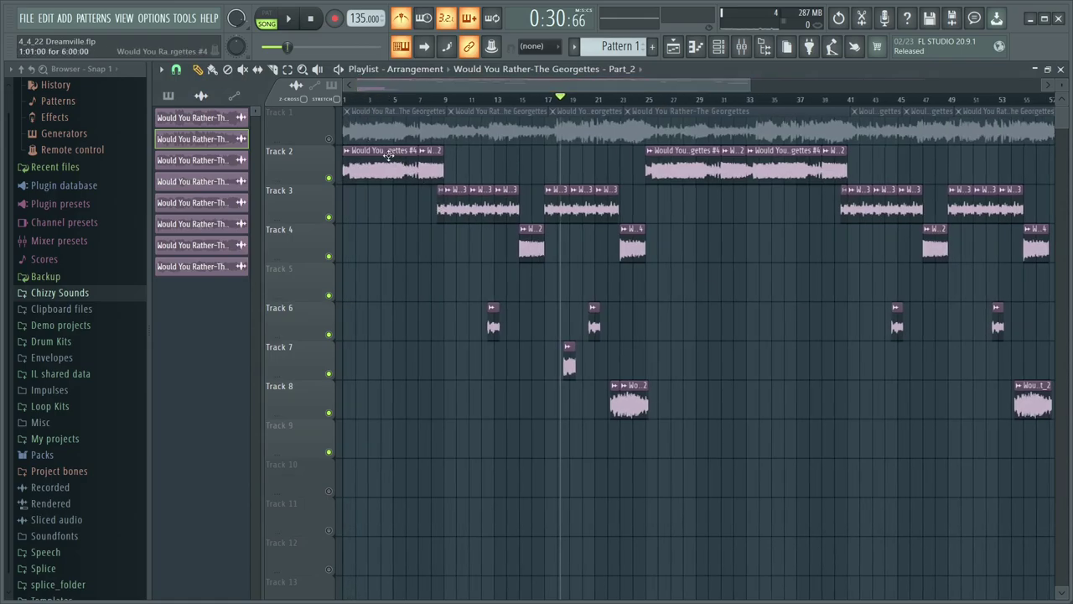
left_click(446, 99)
key("space")
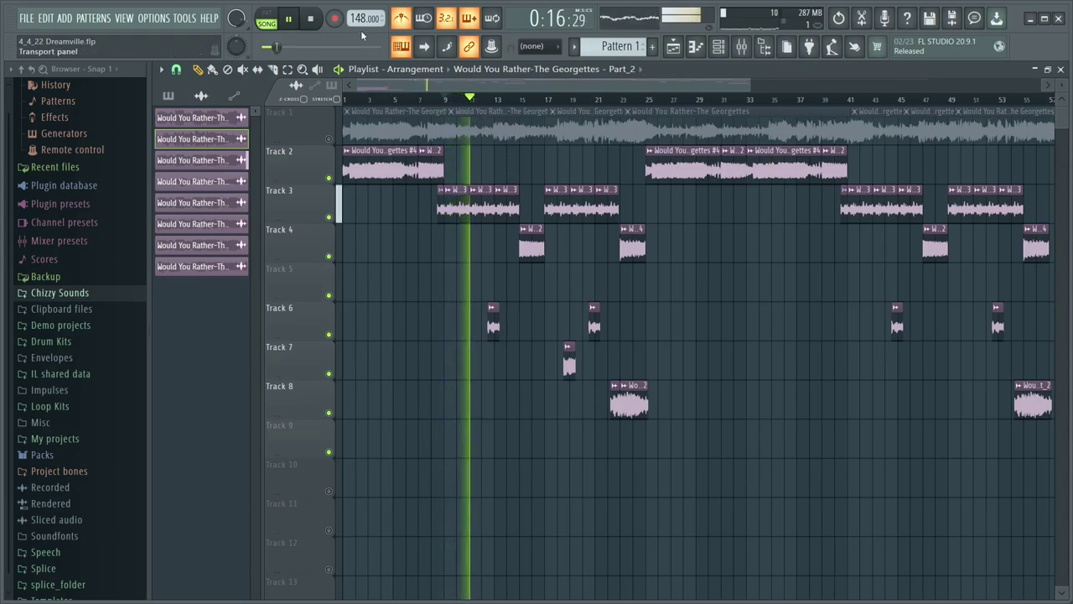
scroll(365, 19, "down", 2)
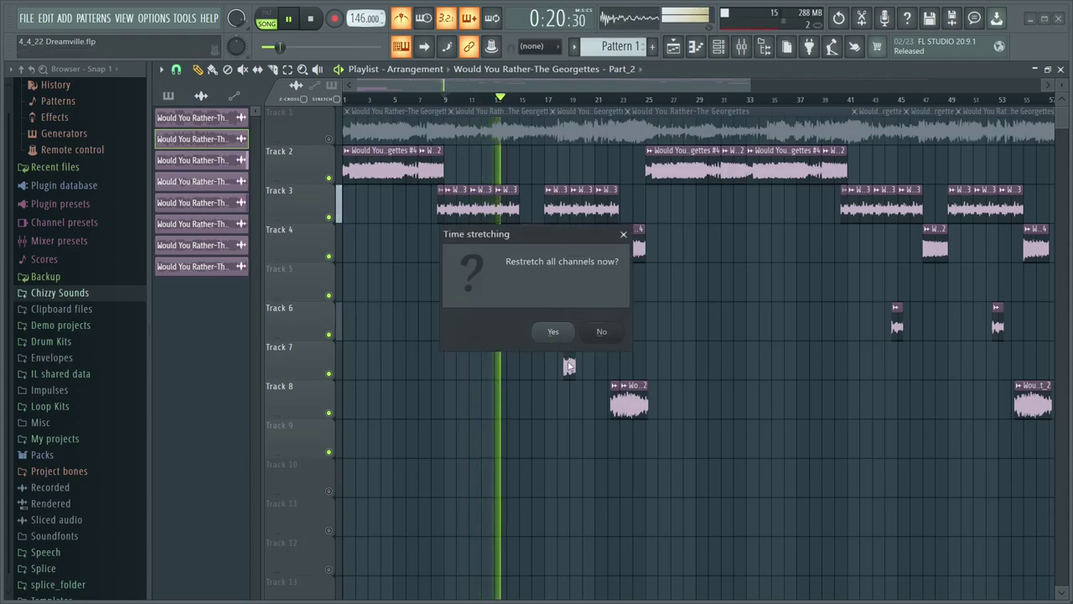
left_click(553, 332)
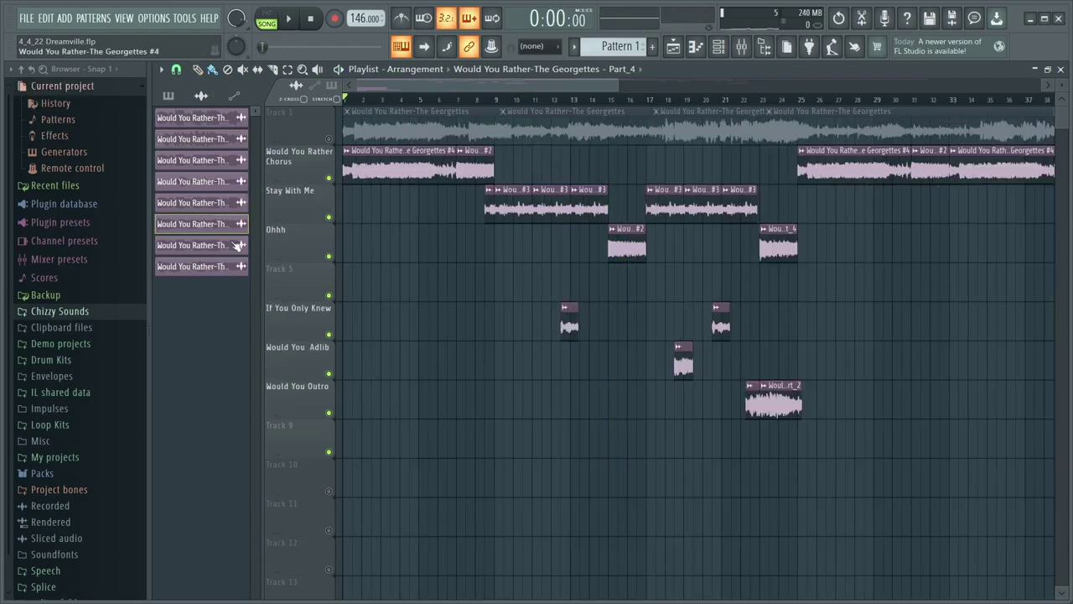
Step: Check the audio clip settings of chop #4, and load Fruity Parametric EQ 2 into the first effect slot of mixer Insert 6
left_click(234, 244)
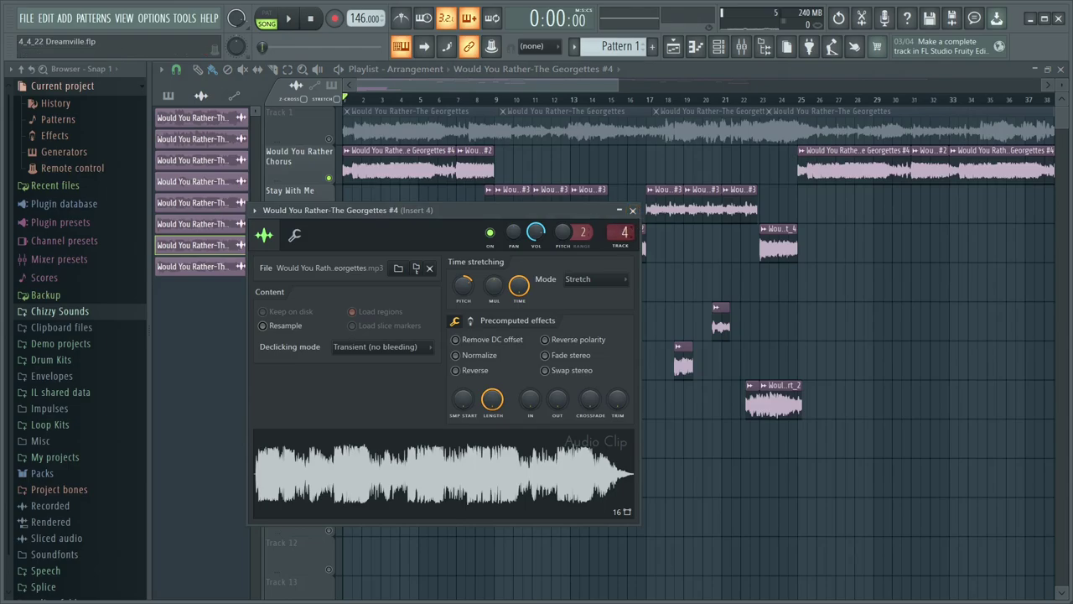
left_click(632, 210)
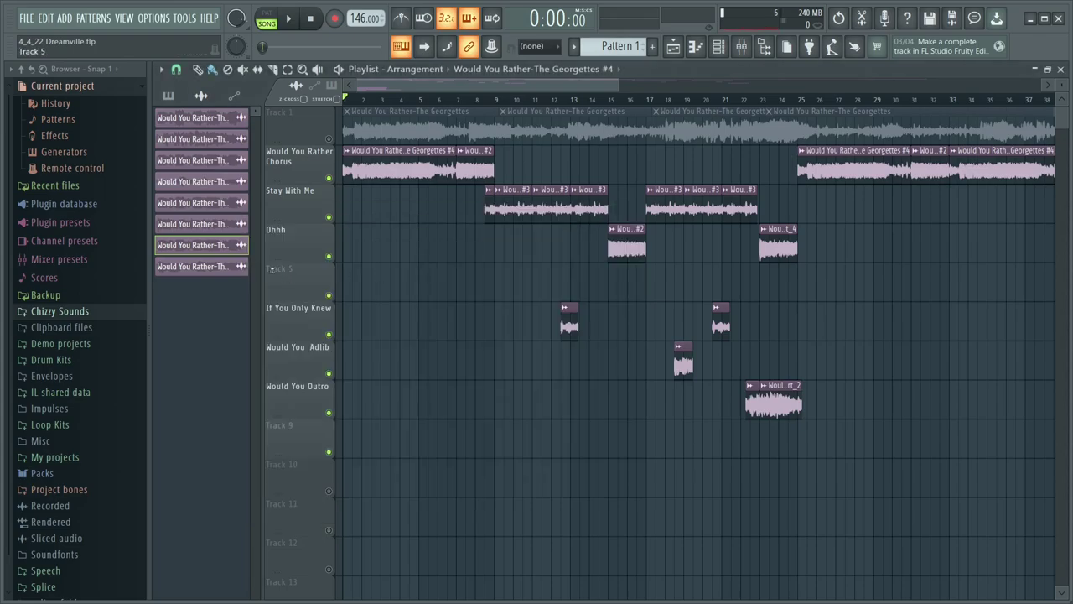
key("F9")
left_click(945, 114)
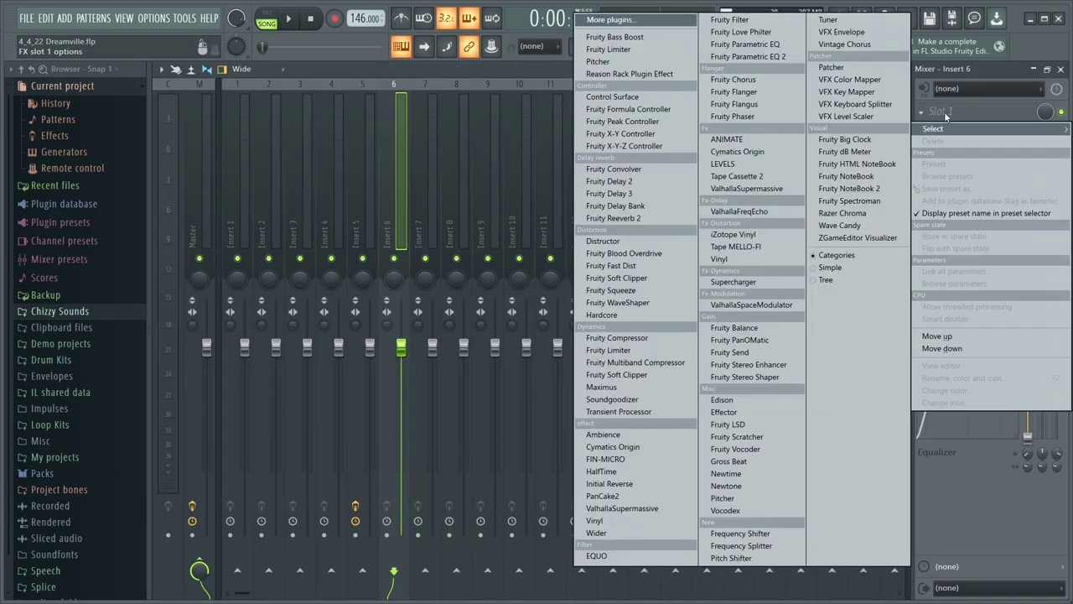
left_click(800, 59)
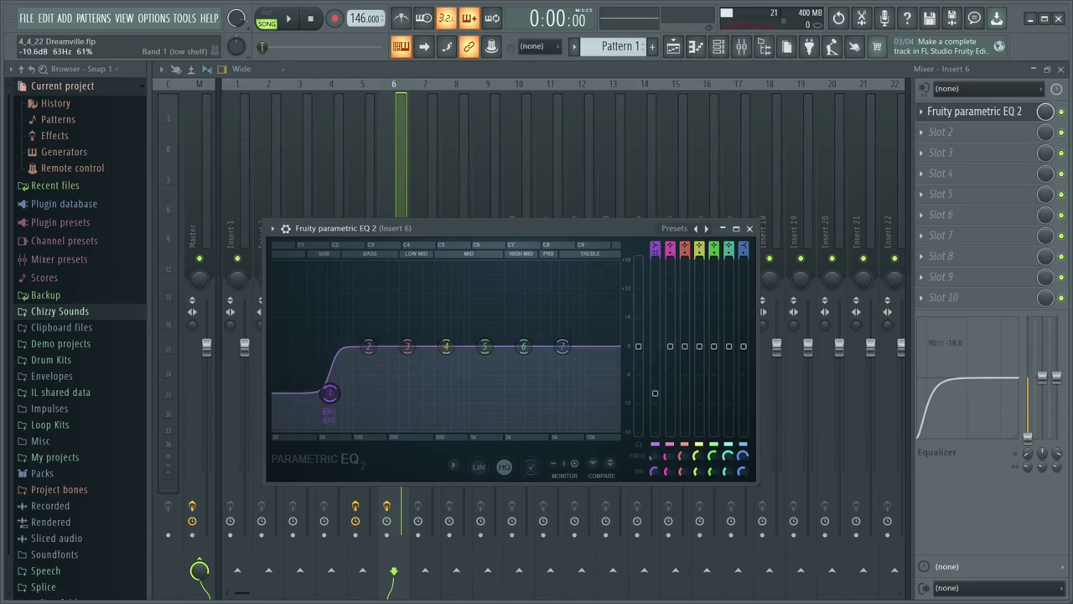
Step: Cut the low end on Insert 6 during playback by pulling the EQ's low-shelf band 1 down to -18 dB
key("space")
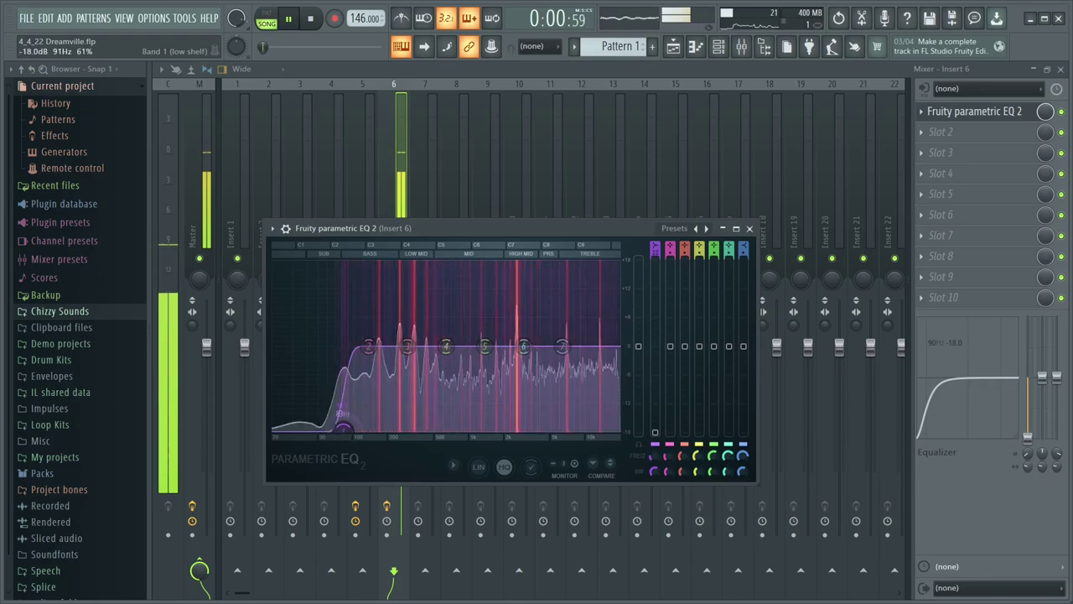
left_click_drag(329, 429, 361, 430)
left_click(749, 228)
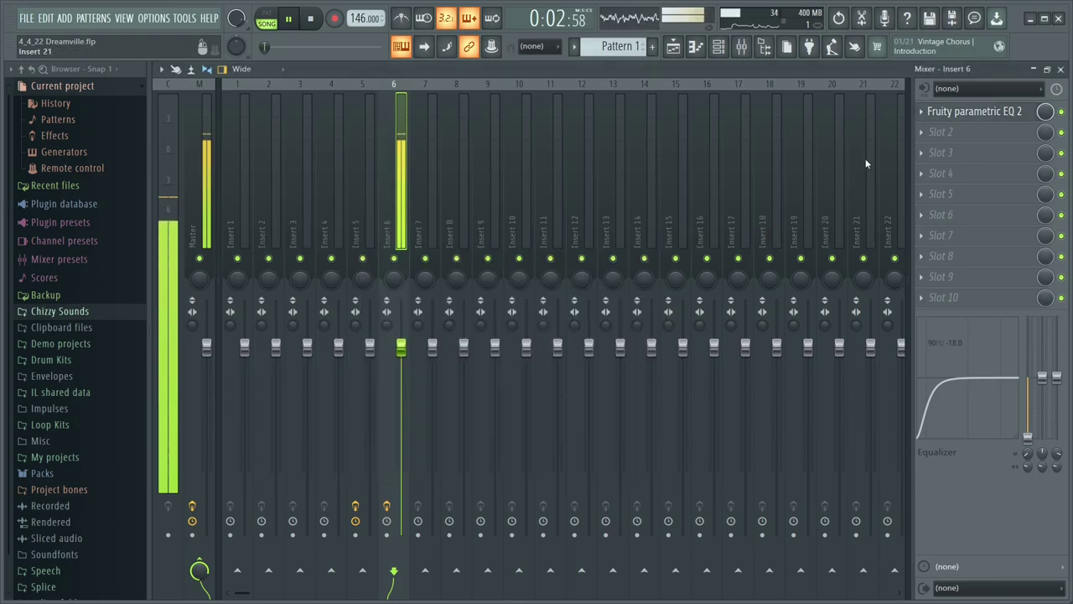
Step: Load Cymatics Origin into the second effect slot of Insert 6 and turn down its Movement amount
left_click(944, 133)
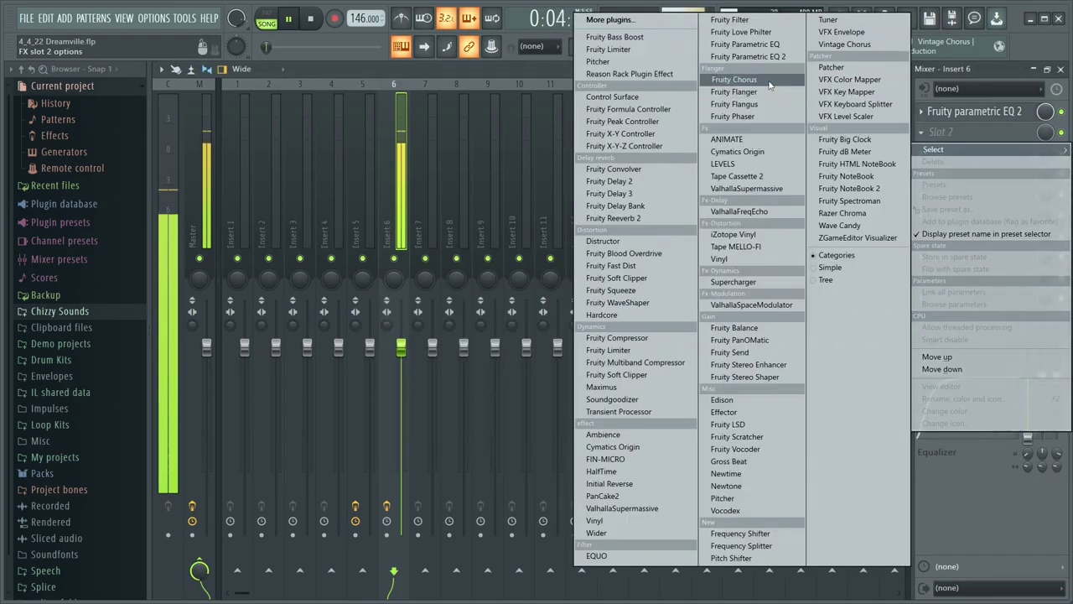
left_click(738, 152)
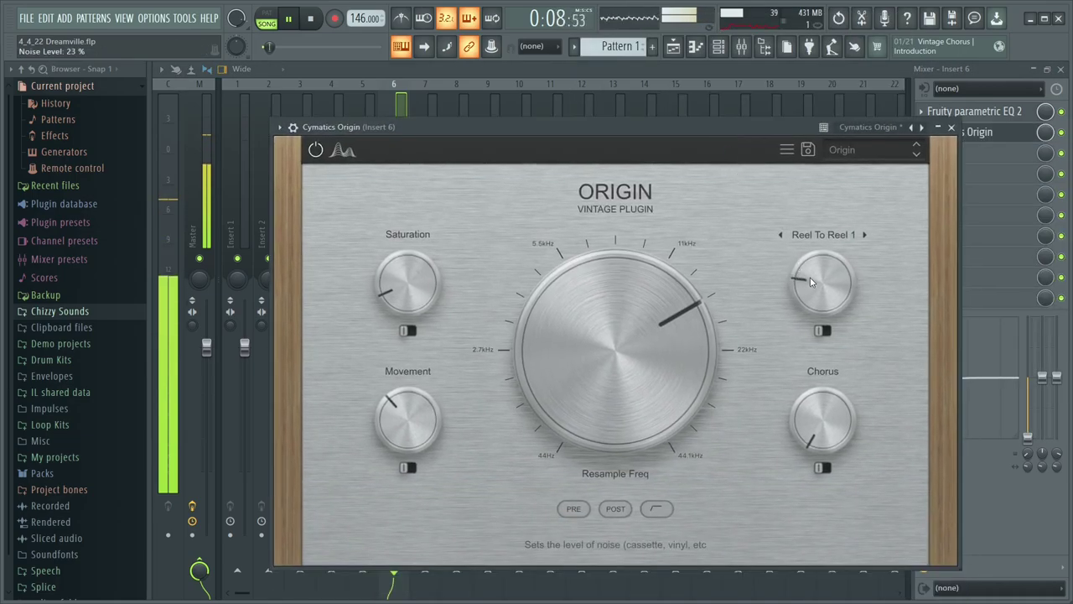
left_click_drag(415, 395, 403, 479)
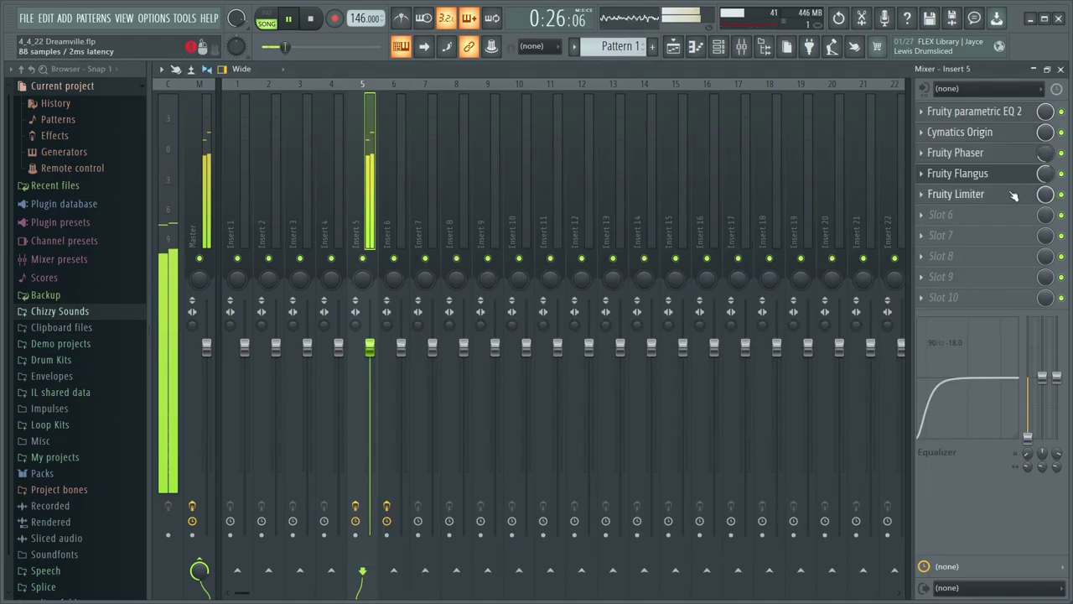
Step: Set the Fruity Limiter gain on Insert 5 to 2.7 dB and open the clip settings of the Ohhh chop at bar 15
left_click(1012, 194)
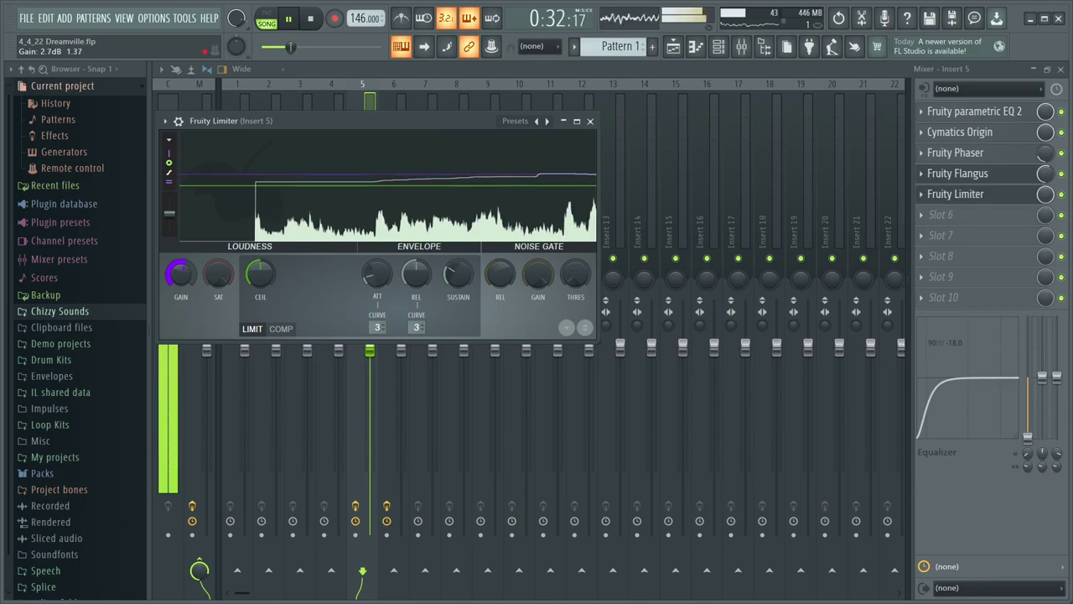
key("F5")
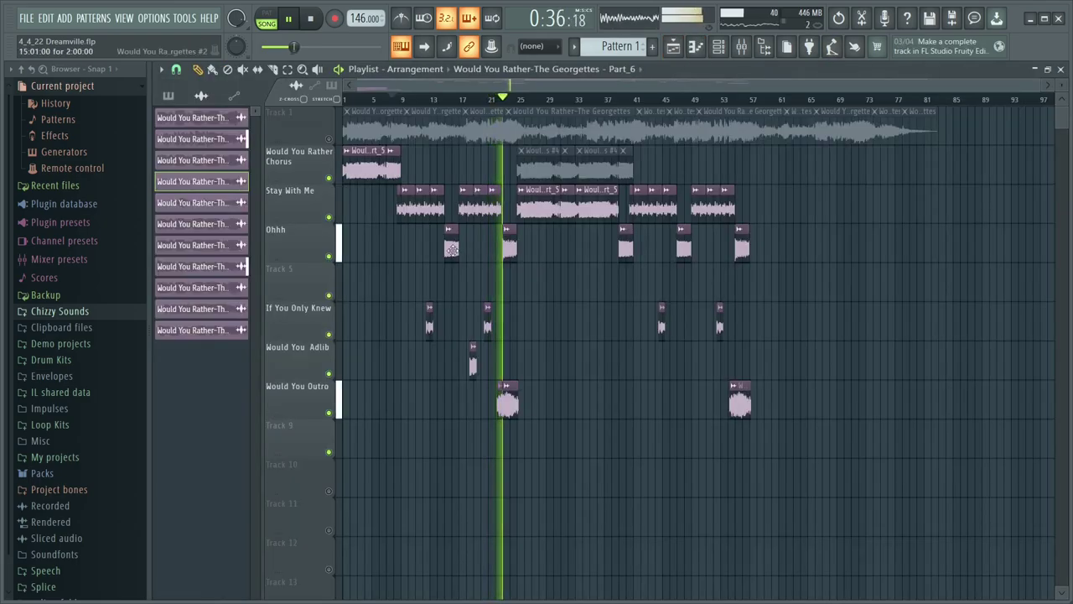
double_click(451, 250)
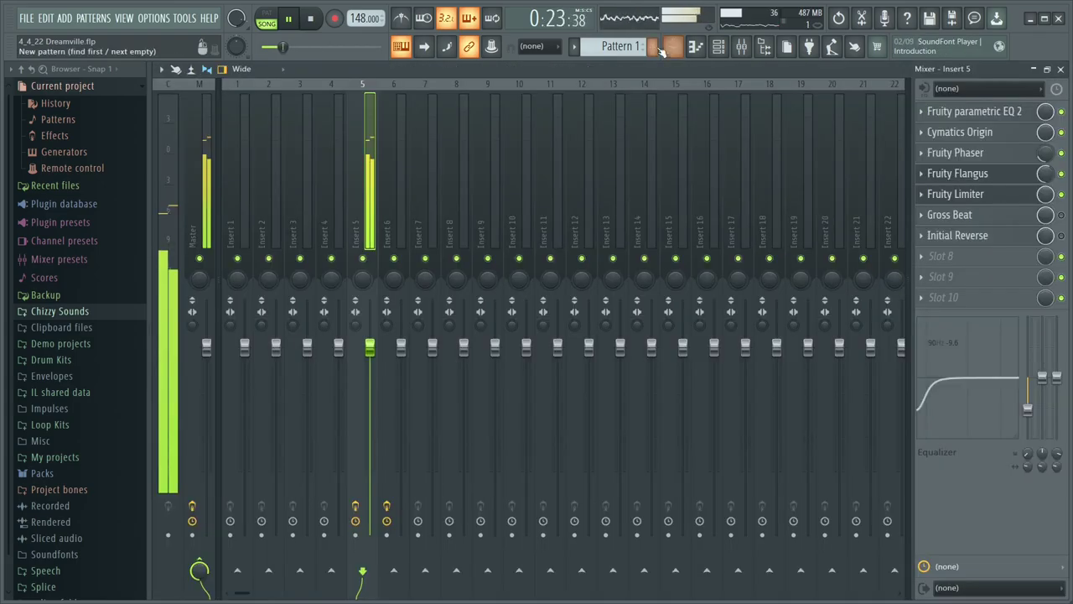
Step: Create a new pattern named Drums and place it on Track 9 of the playlist from bar 9 to bar 17
left_click(657, 47)
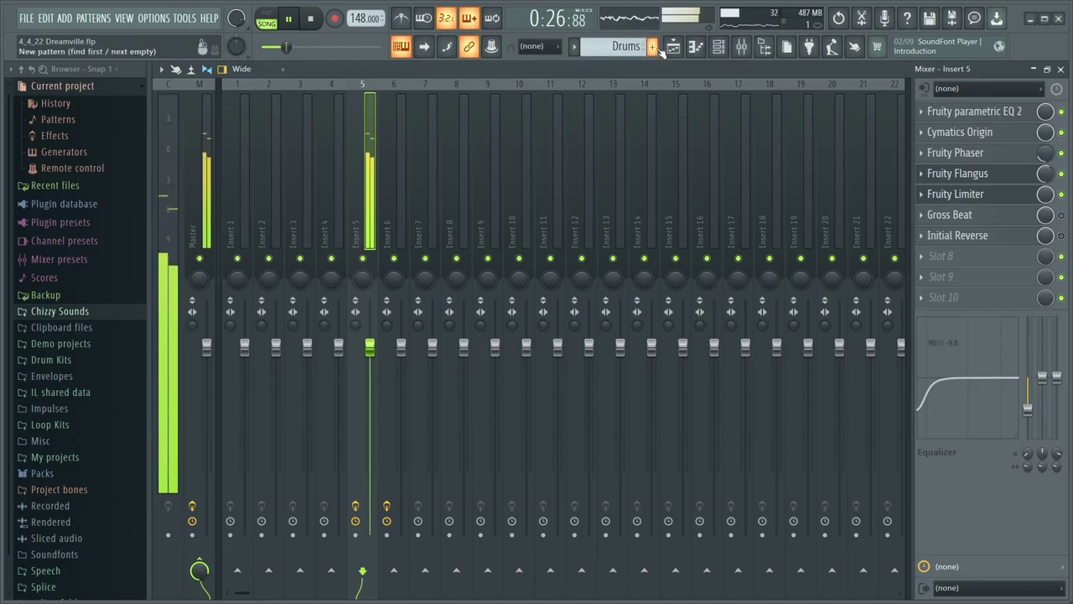
left_click(673, 47)
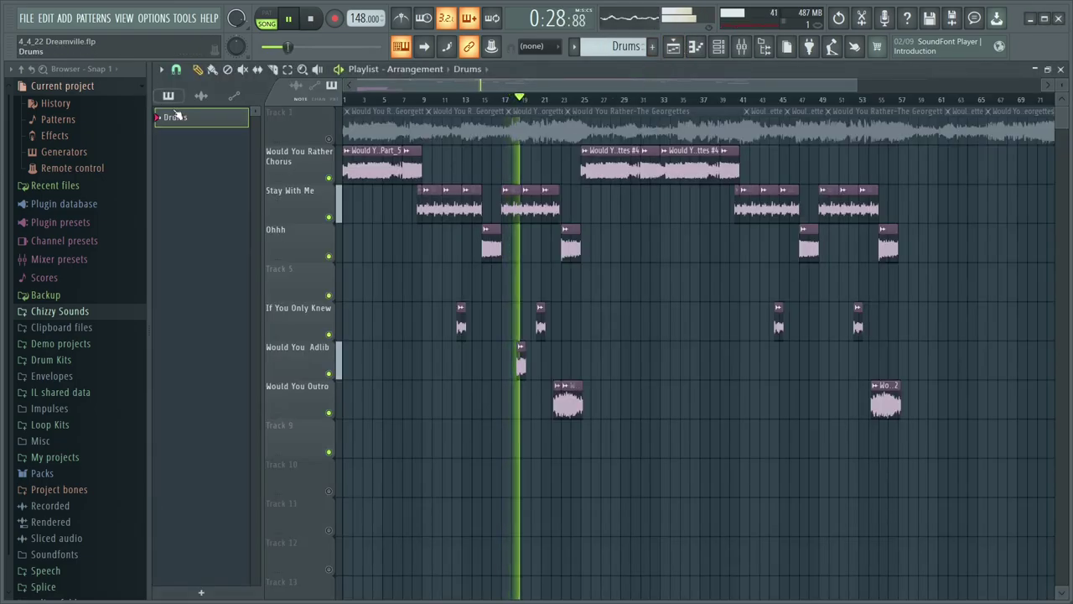
left_click_drag(227, 176, 401, 421)
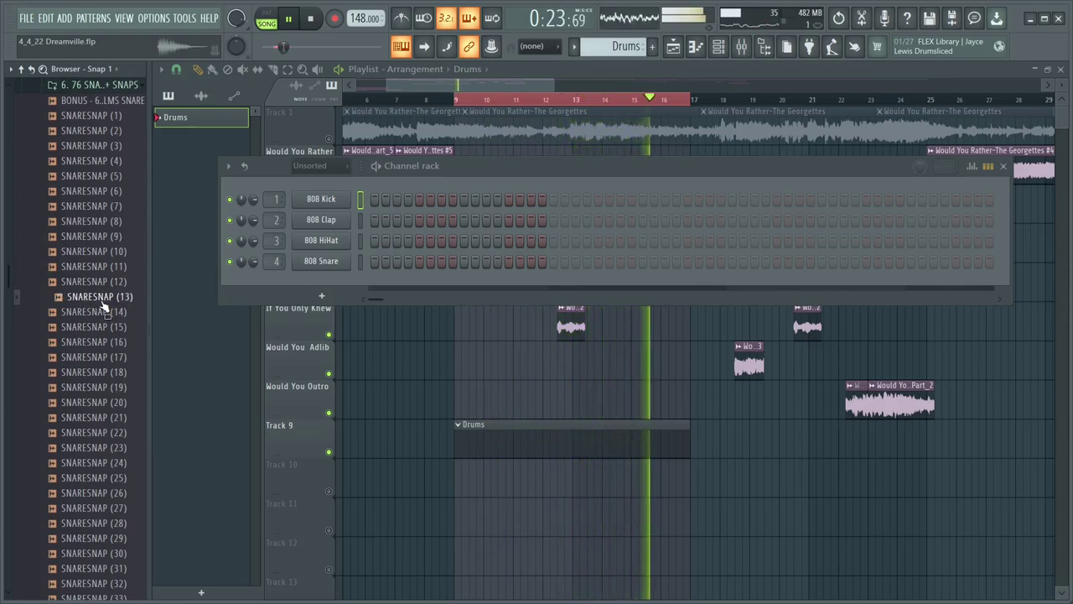
Step: Replace the 808 Clap with the SNARESNAP (22) sample and program its hits on steps 9, 25 and 31
key("space")
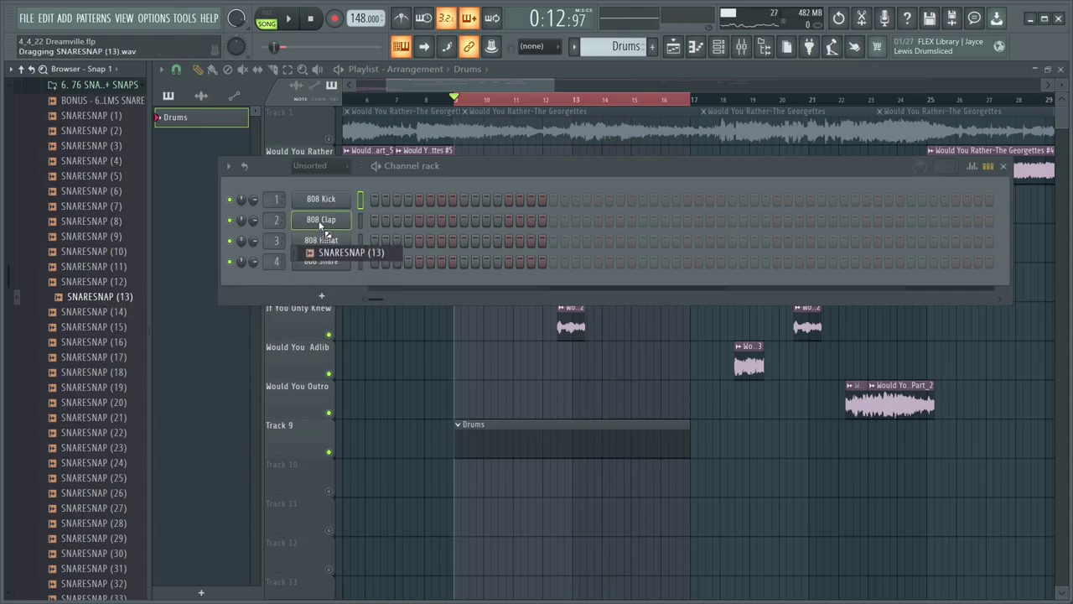
left_click_drag(321, 224, 321, 220)
key("space")
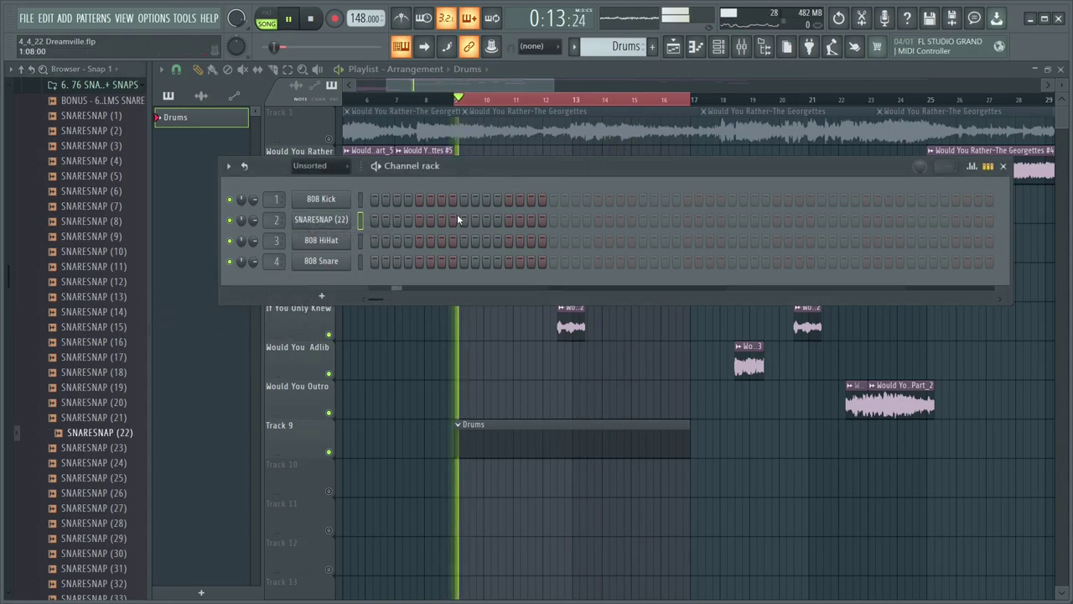
left_click(642, 219)
left_click(688, 220)
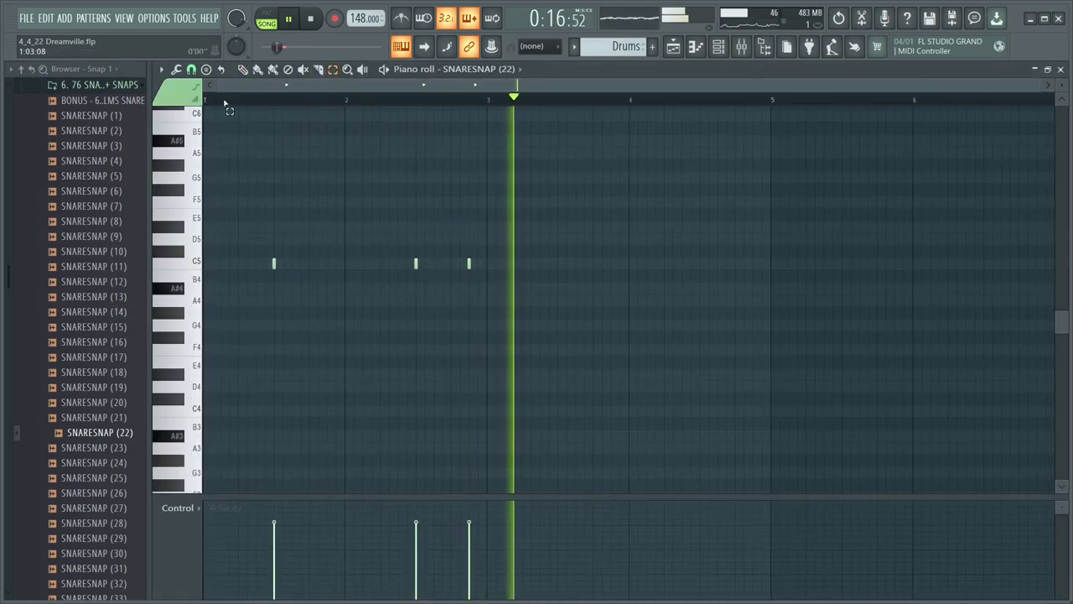
Step: Select the first two bars of snare notes in the piano roll and duplicate them three times to fill eight bars
left_click_drag(203, 100, 494, 243)
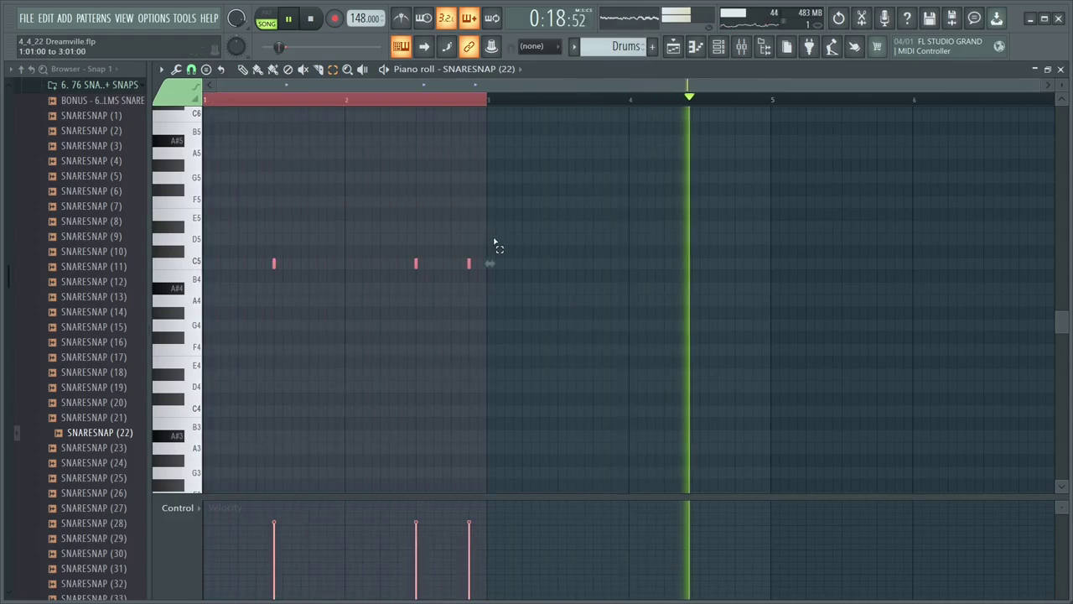
key("ctrl+b")
key("ctrl+b")
key("ctrl+b")
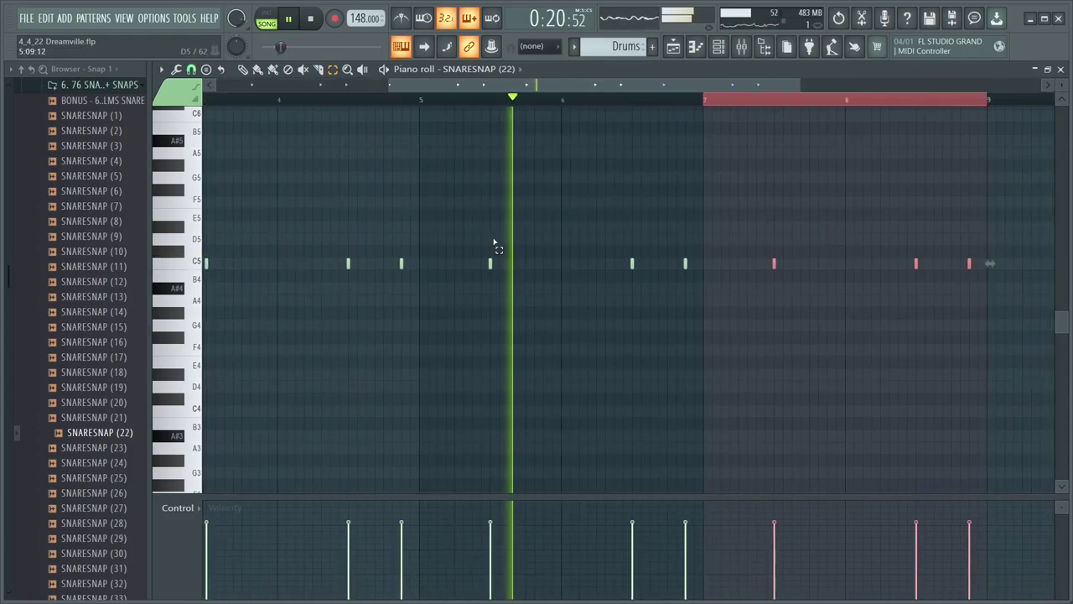
left_click(486, 235)
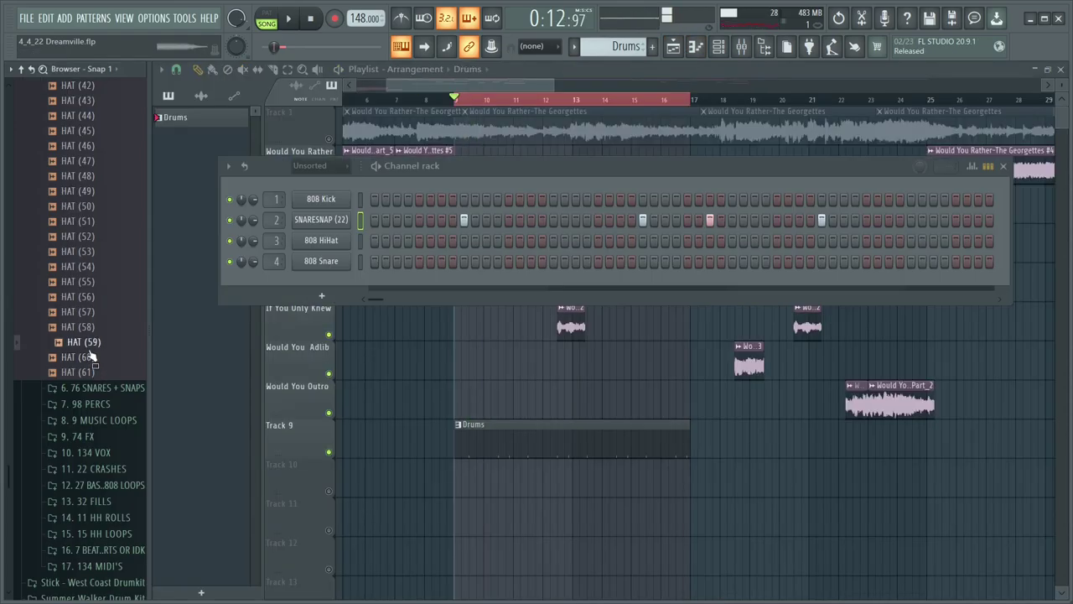
Step: Replace the 808 Snare with the HAT (59) sample and program its hits on steps 5 and 37
key("space")
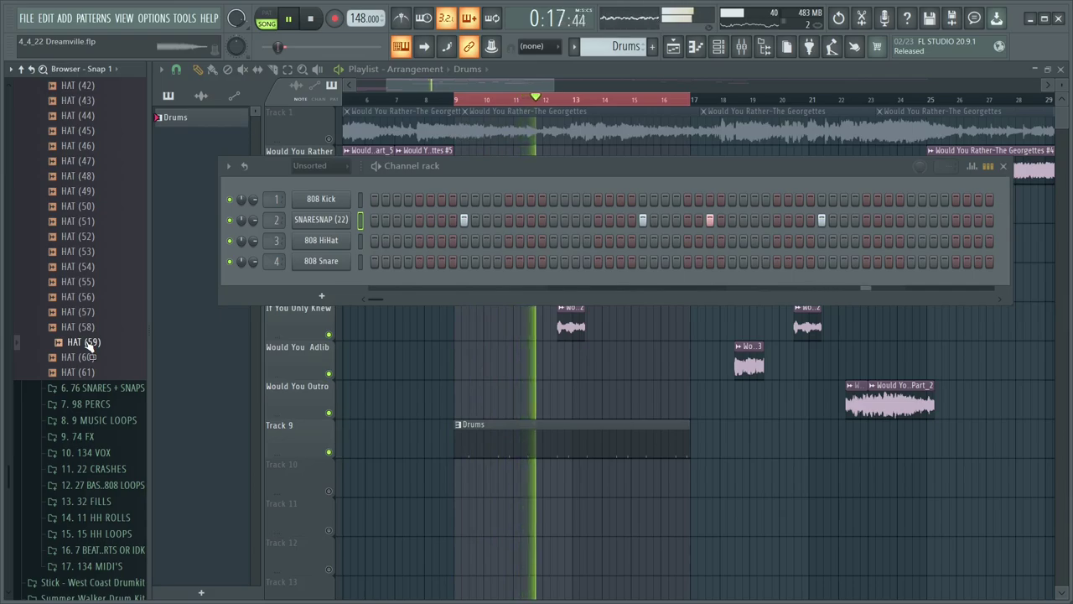
left_click_drag(320, 262, 320, 263)
left_click(419, 260)
key("space")
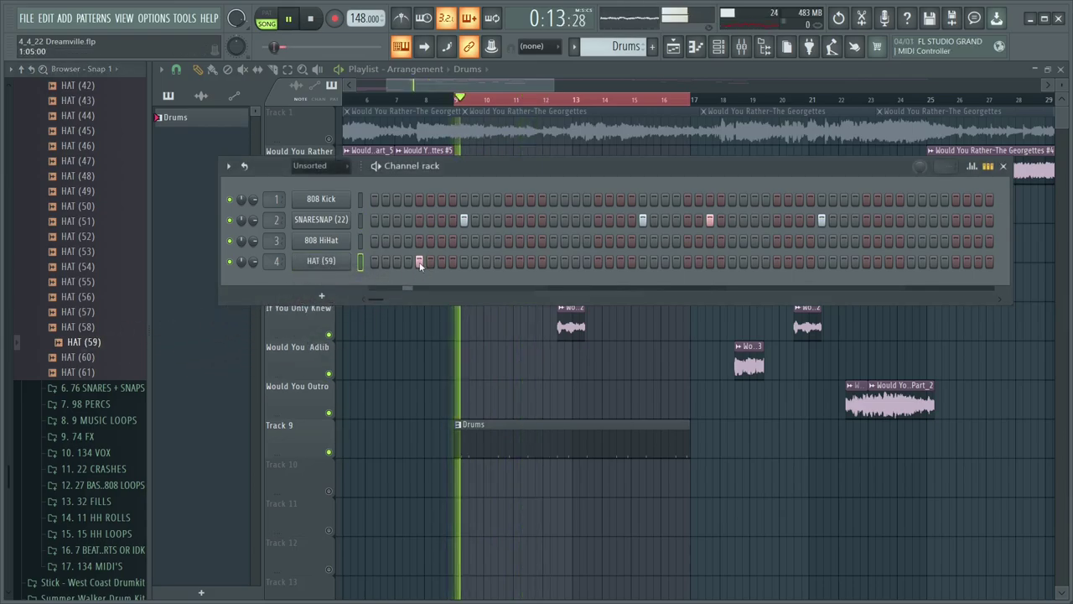
left_click(777, 263)
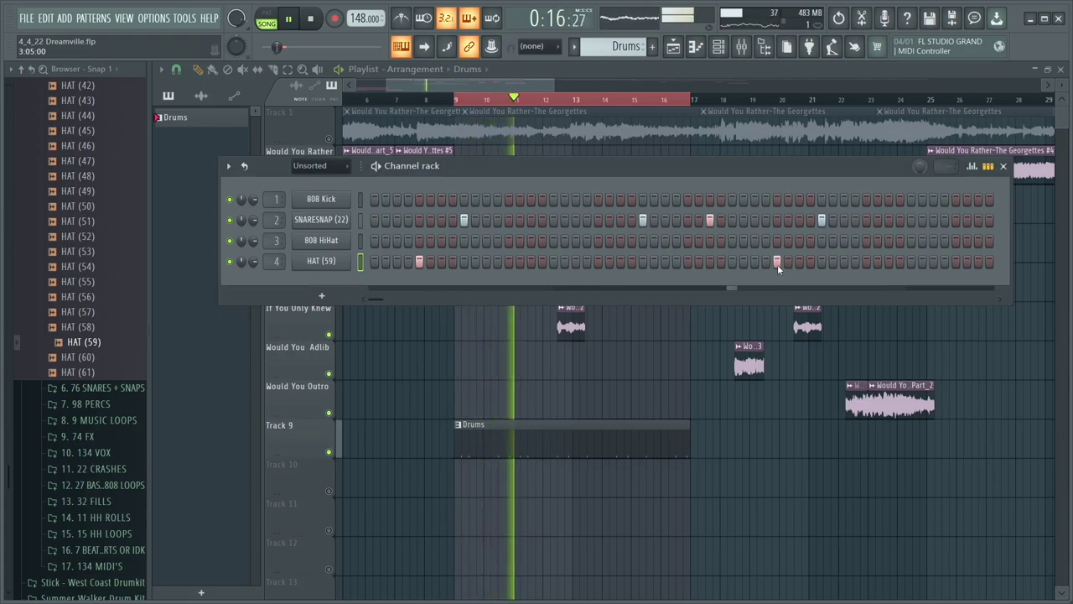
Step: Repeat the HAT (59) hits through all eight bars, and add PERC (22) as a channel with a hit on step 37
right_click(323, 264)
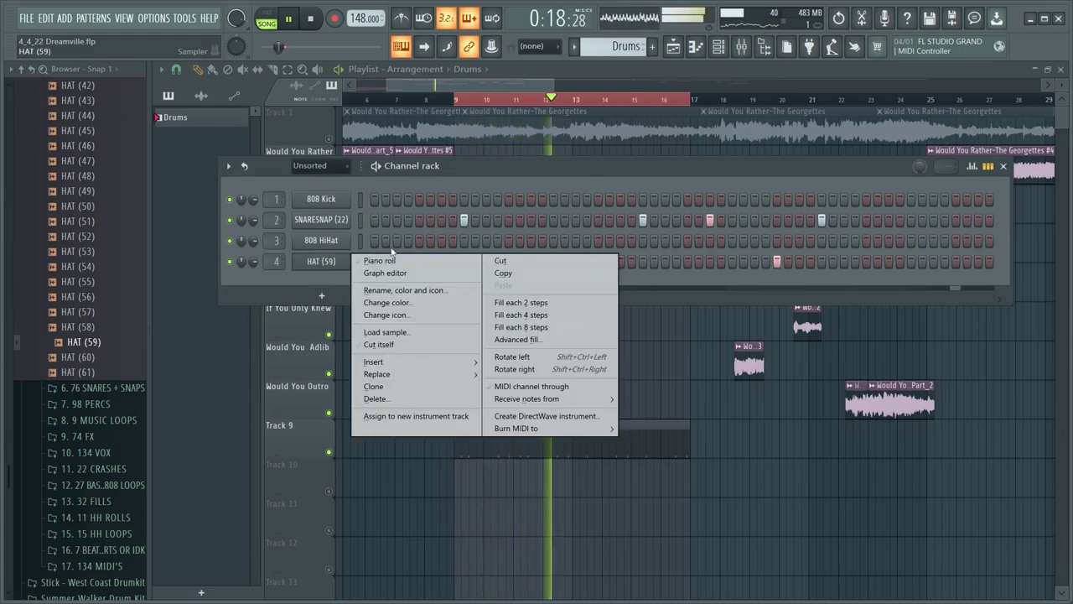
left_click(369, 259)
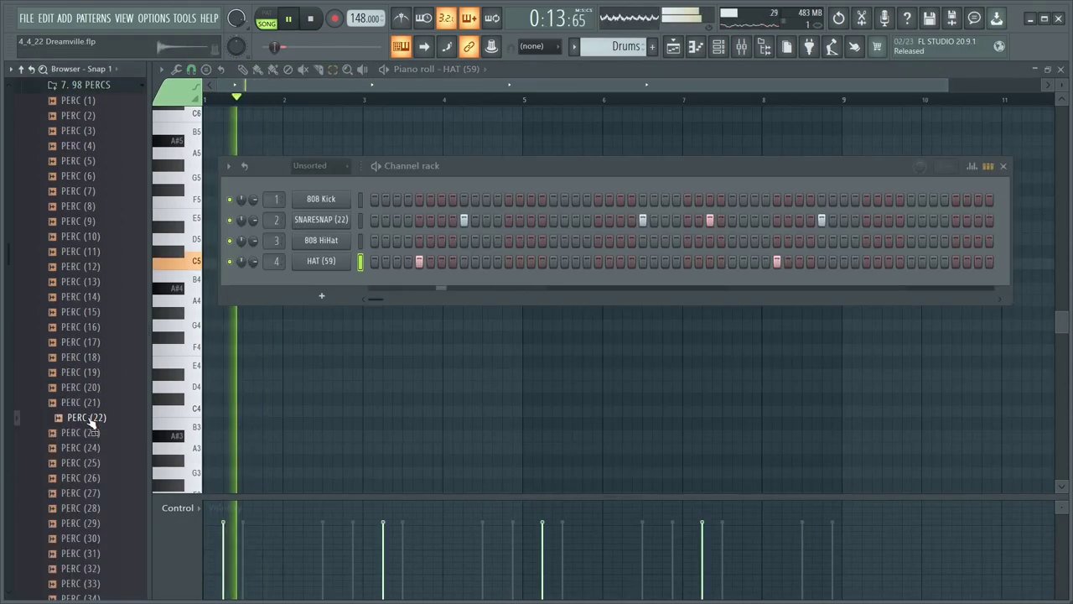
key("space")
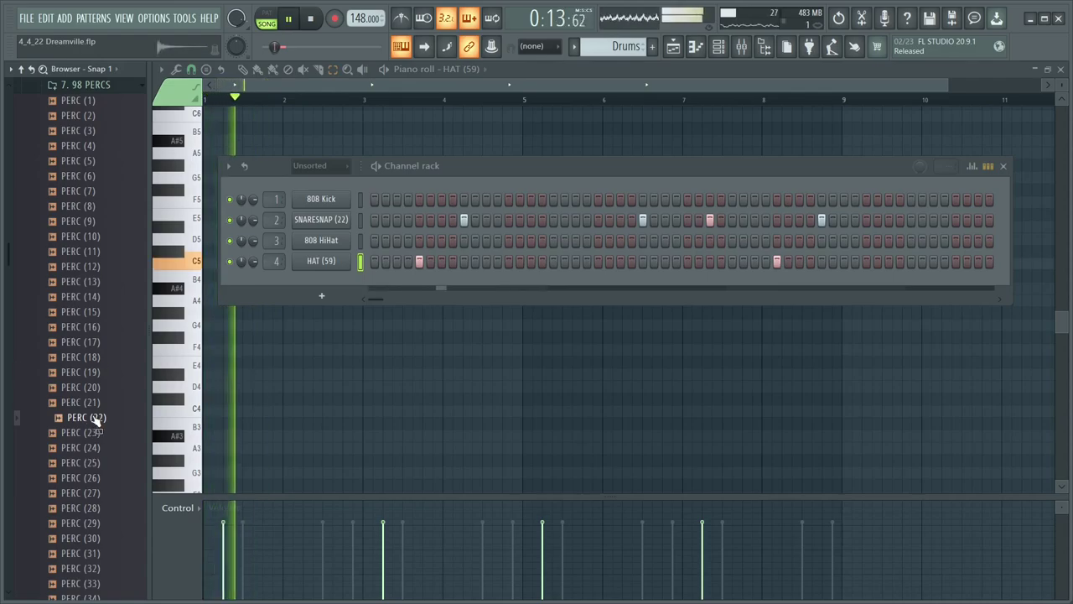
left_click_drag(95, 419, 328, 286)
left_click(777, 282)
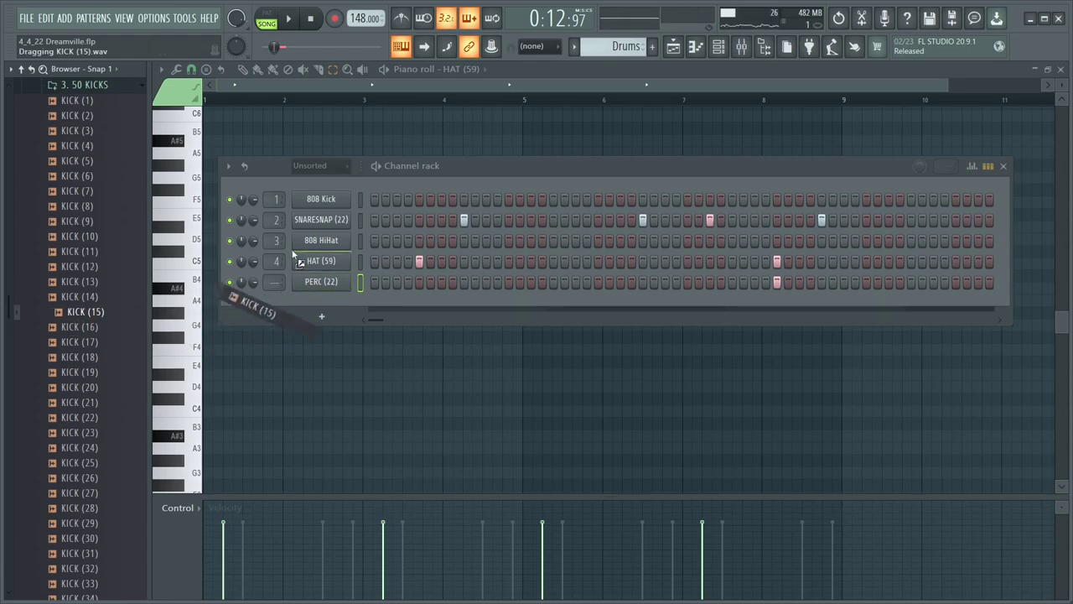
Step: Replace the 808 Kick with the KICK (15) sample and shift its precomputed EQ frequency balance to 68%
left_click_drag(293, 254, 336, 200)
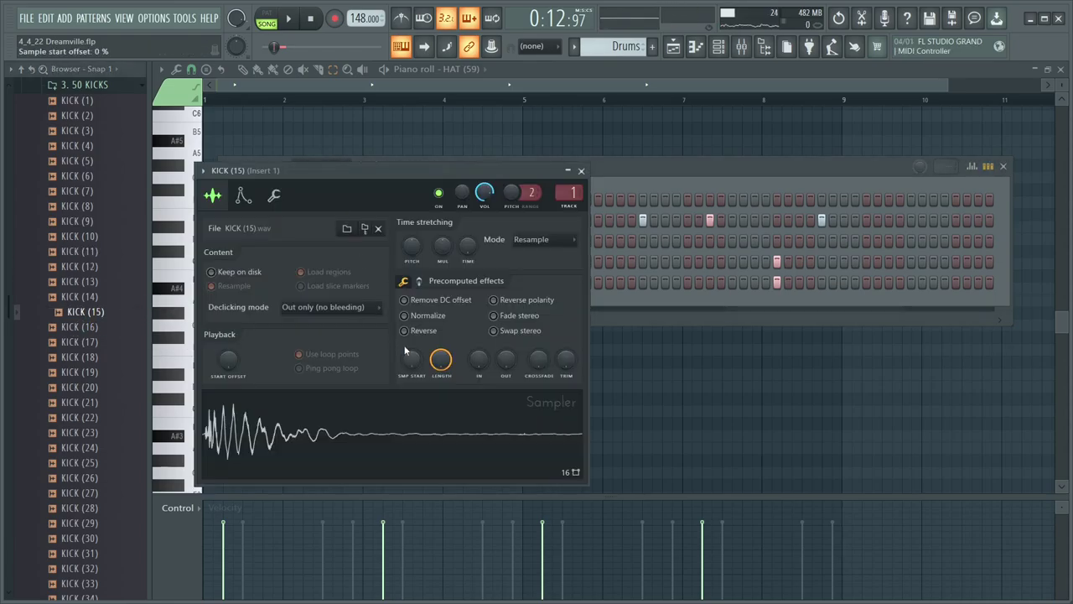
left_click(422, 283)
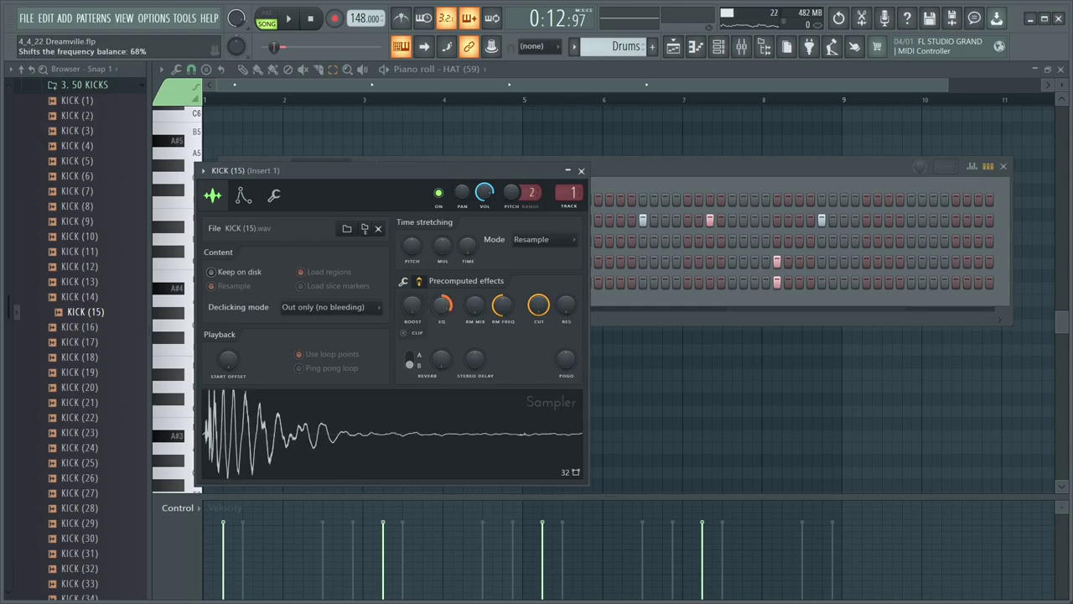
left_click(582, 171)
Step: Program the kick notes over eight bars in the piano roll and delete the quieter hit just after the start of bar 2
key("space")
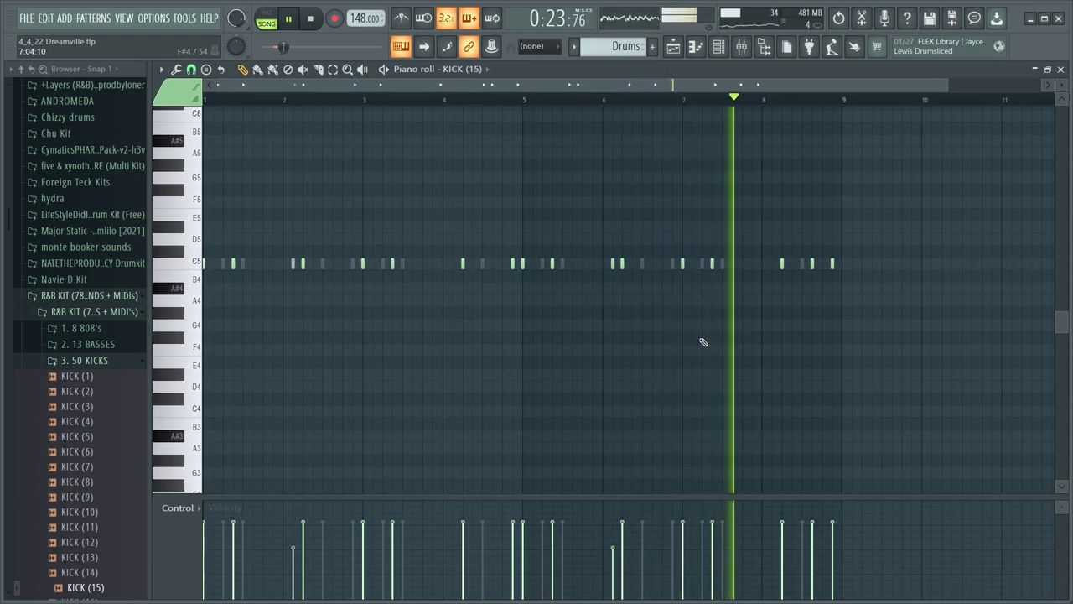
right_click(295, 265)
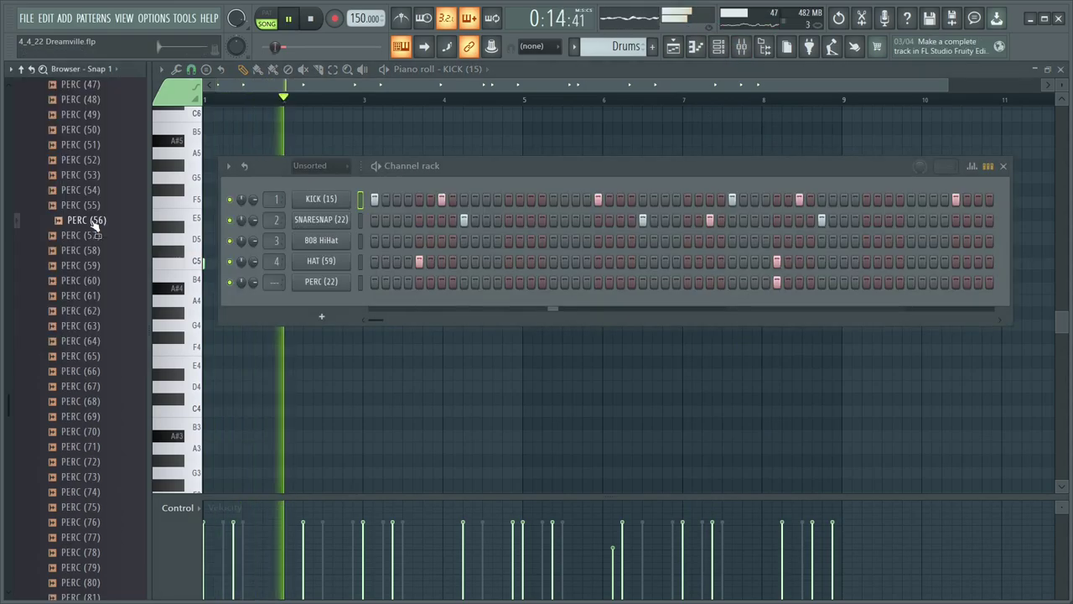
Step: Add the PERC (56) sample as a channel and program its hits on steps 13, 45, 46 and 47
left_click_drag(93, 222, 346, 304)
left_click(508, 302)
left_click_drag(375, 341, 383, 342)
left_click(764, 302)
left_click(776, 303)
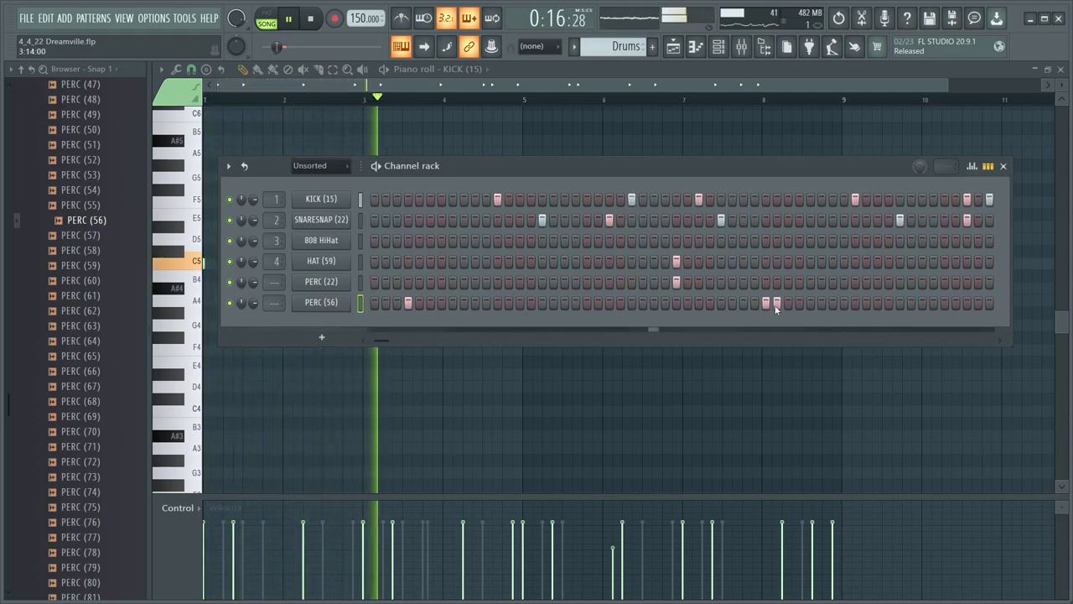
left_click(786, 303)
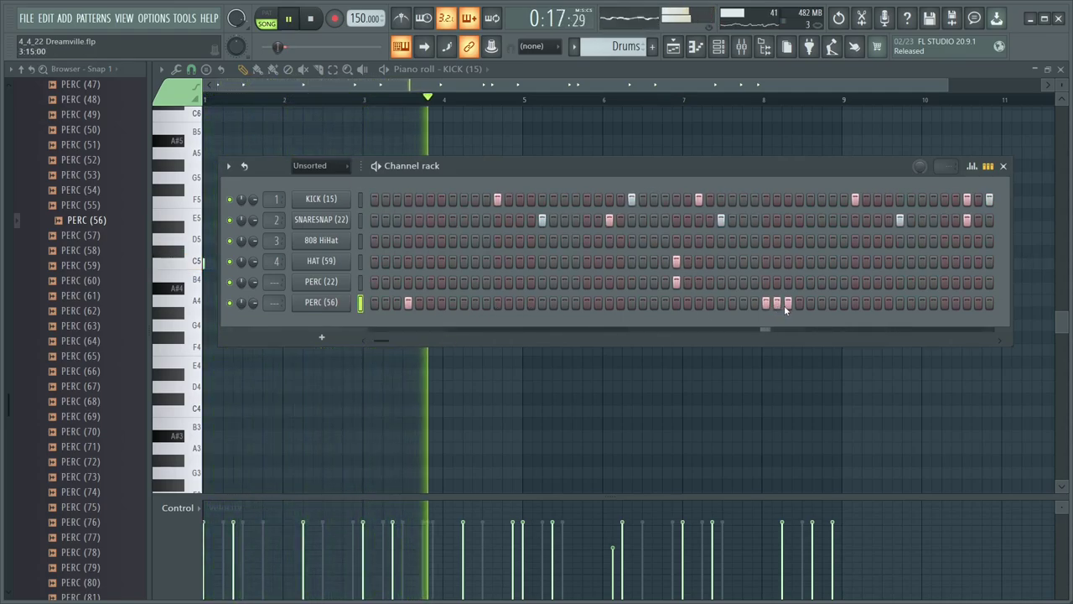
Step: Select the first four bars of PERC (56) notes in the piano roll and duplicate them into bars 5 to 8
right_click(335, 301)
left_click(355, 304)
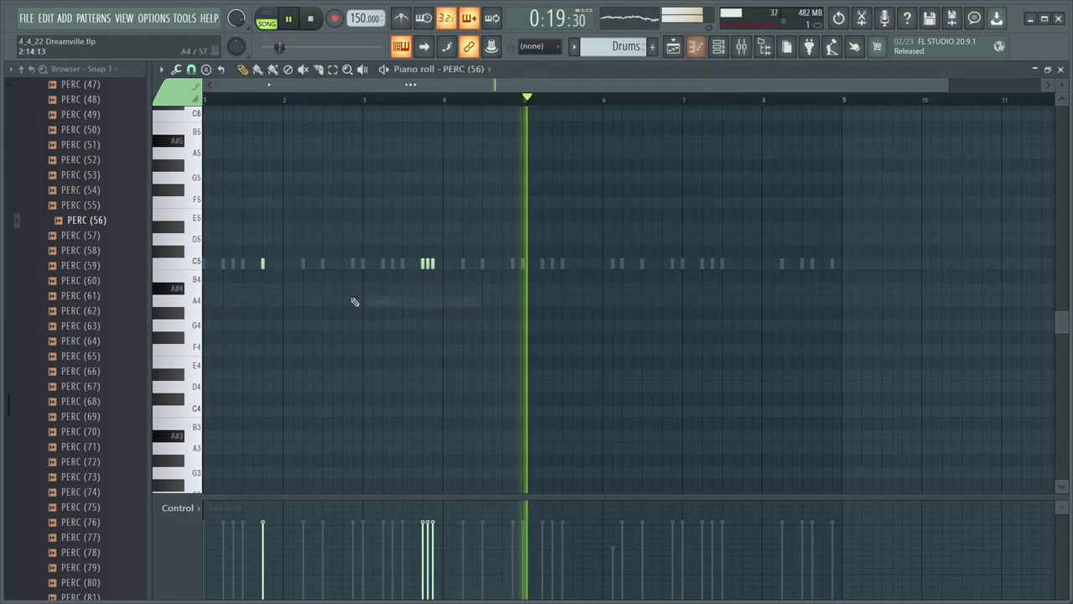
left_click(332, 69)
left_click_drag(204, 102, 526, 212)
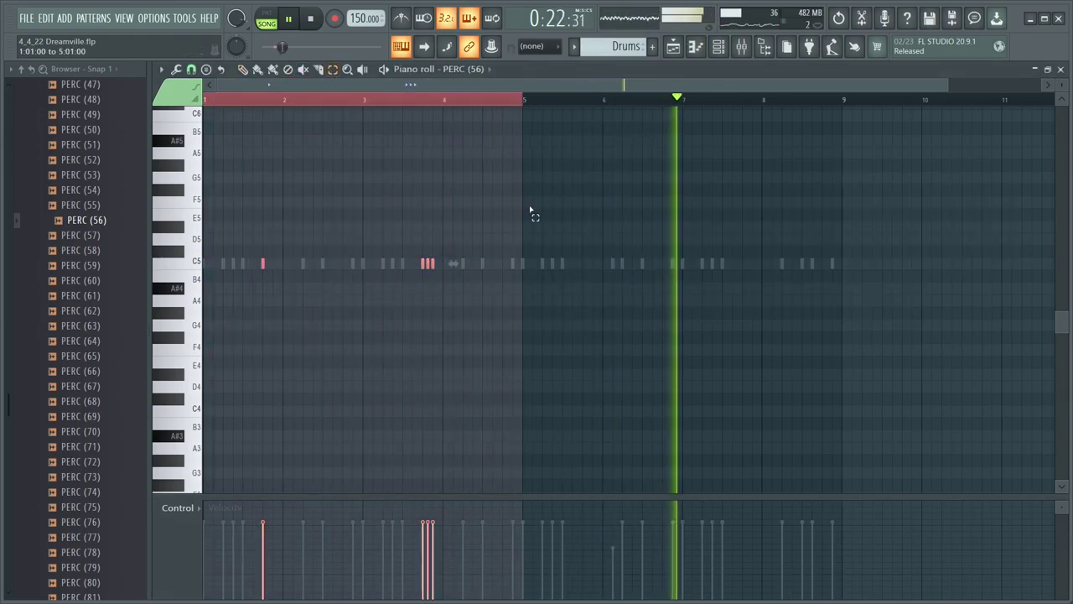
key("ctrl+b")
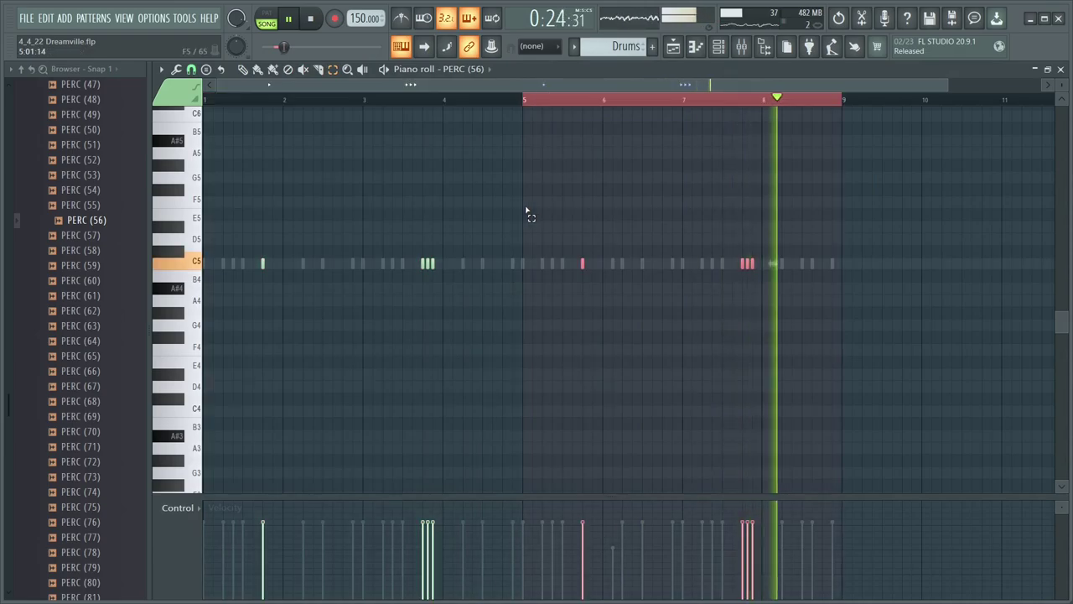
left_click(527, 211)
Step: Add the PERC (86) sample as a channel with a hit on step 29 and duplicate its first four bars into bars 5 to 8
key("space")
key("F6")
scroll(96, 315, "down", 8)
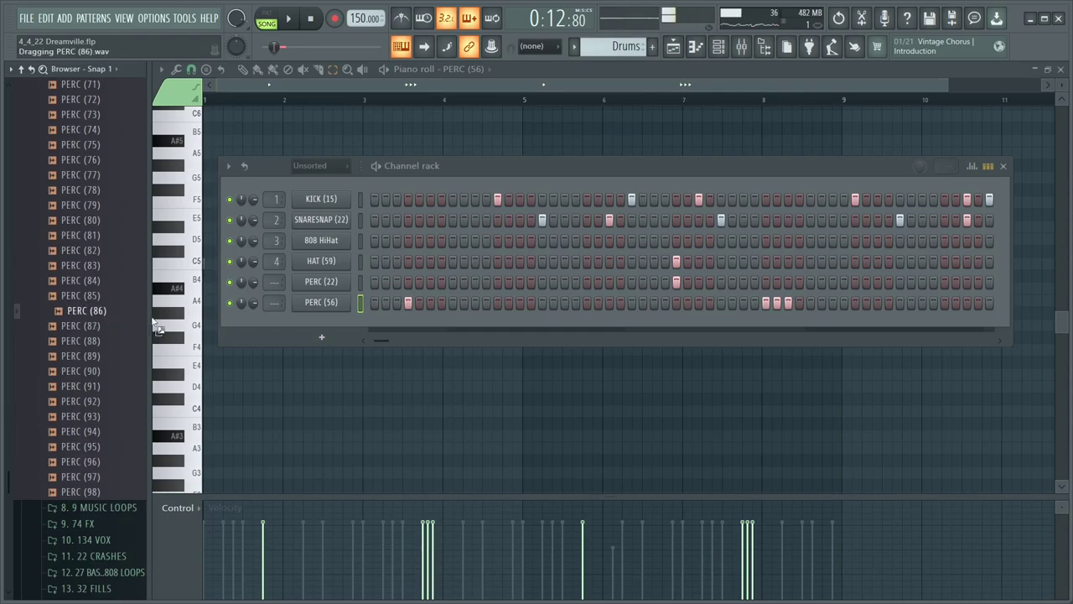
left_click_drag(314, 315, 330, 316)
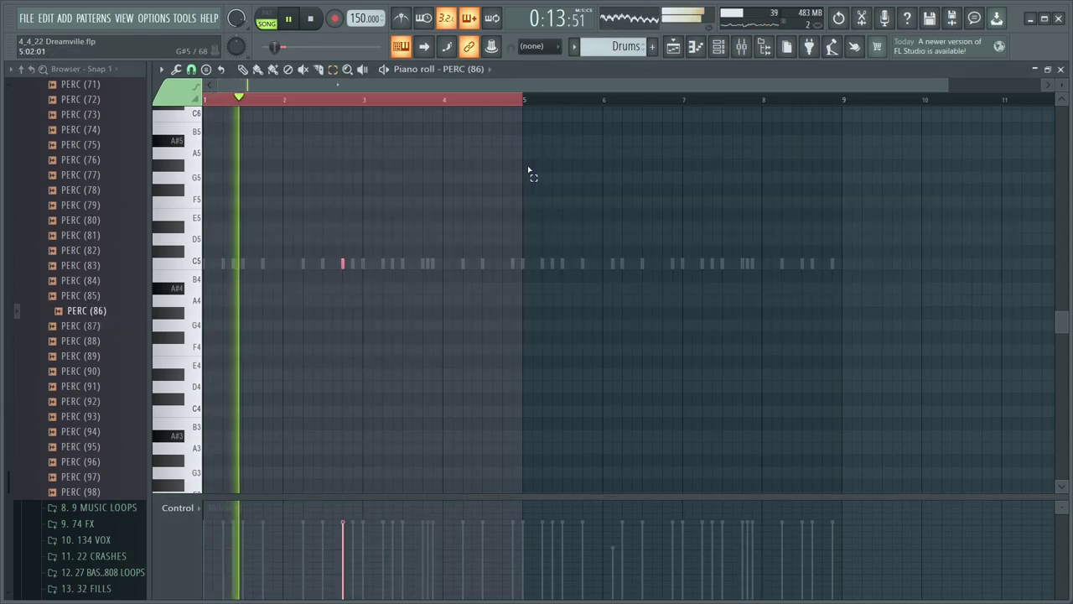
key("ctrl+b")
left_click(529, 173)
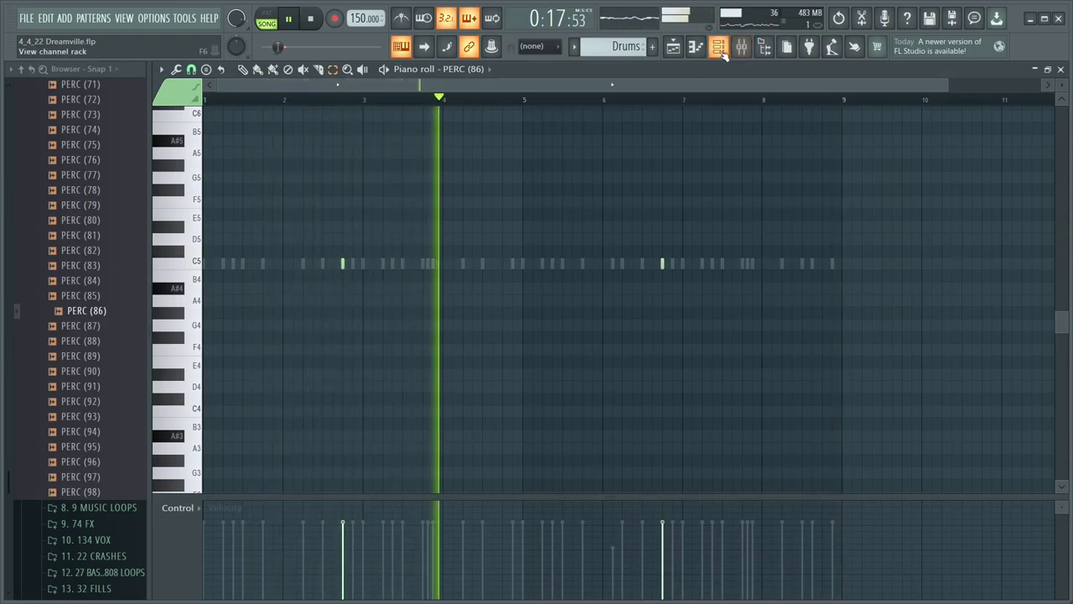
Step: Swap the PERC (86) sample for PERC (74) and add a PERC (84) channel with a hit at the start of bar 5
key("space")
key("F6")
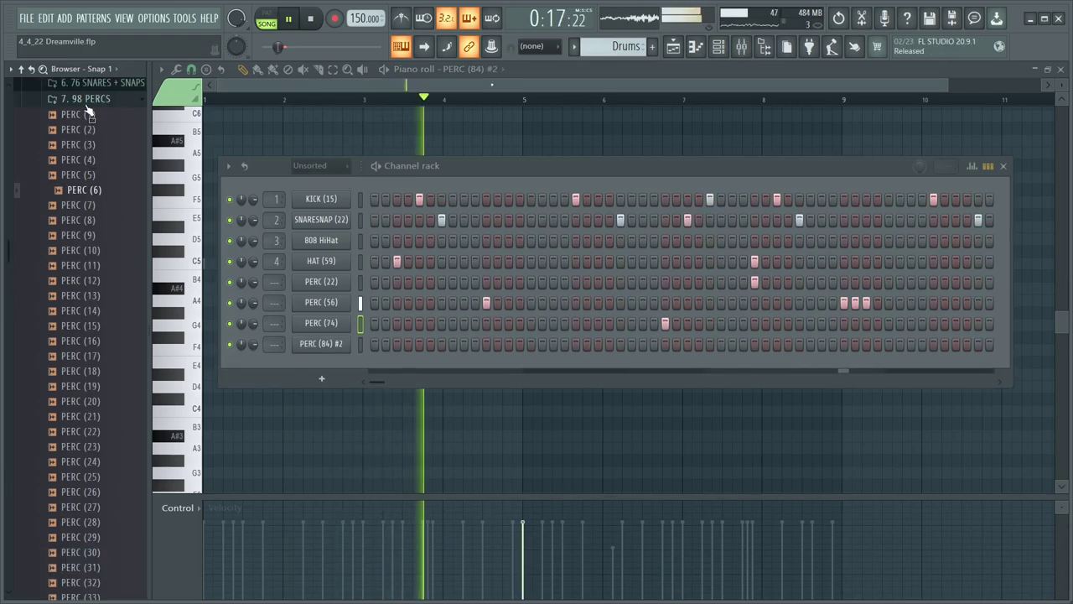
Step: Browse the R&B kit's hi-hat loops and fills, and place the FILL (8) sample on Track 10 of the playlist at bar 16
left_click(84, 98)
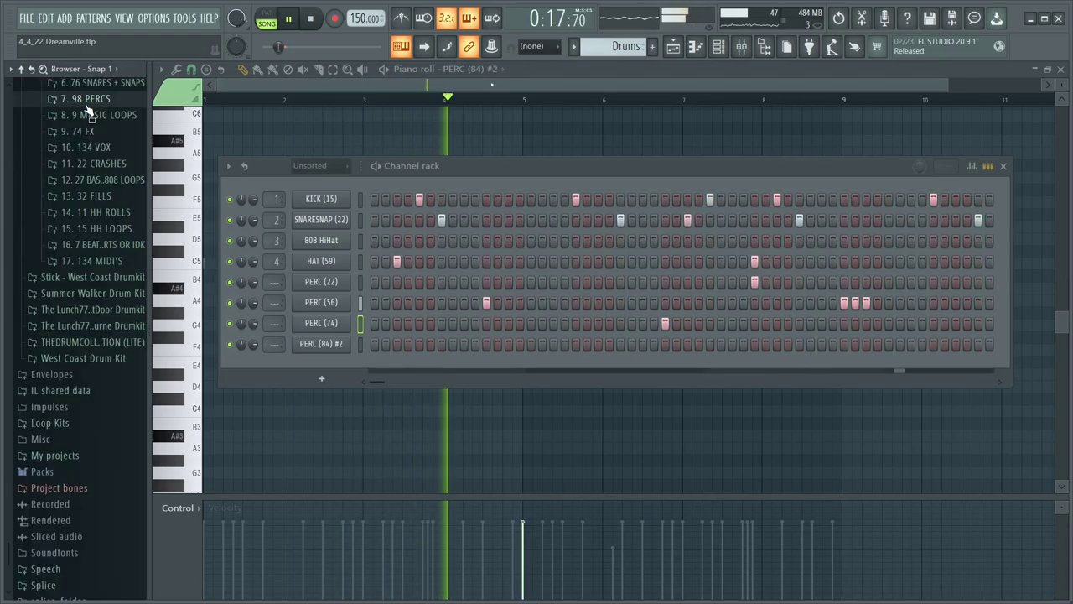
scroll(94, 215, "up", 3)
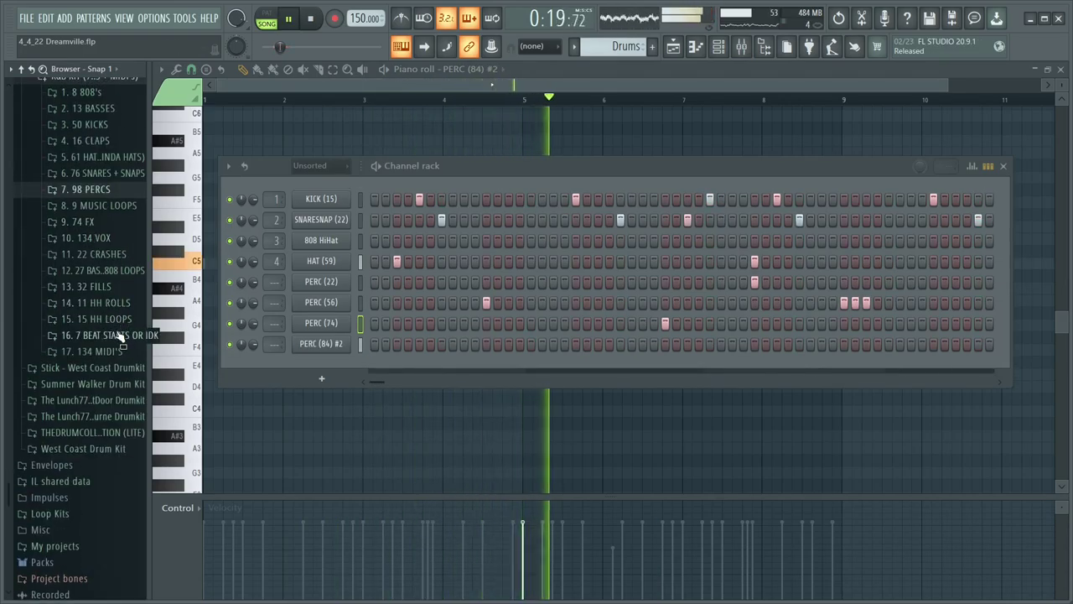
left_click(98, 318)
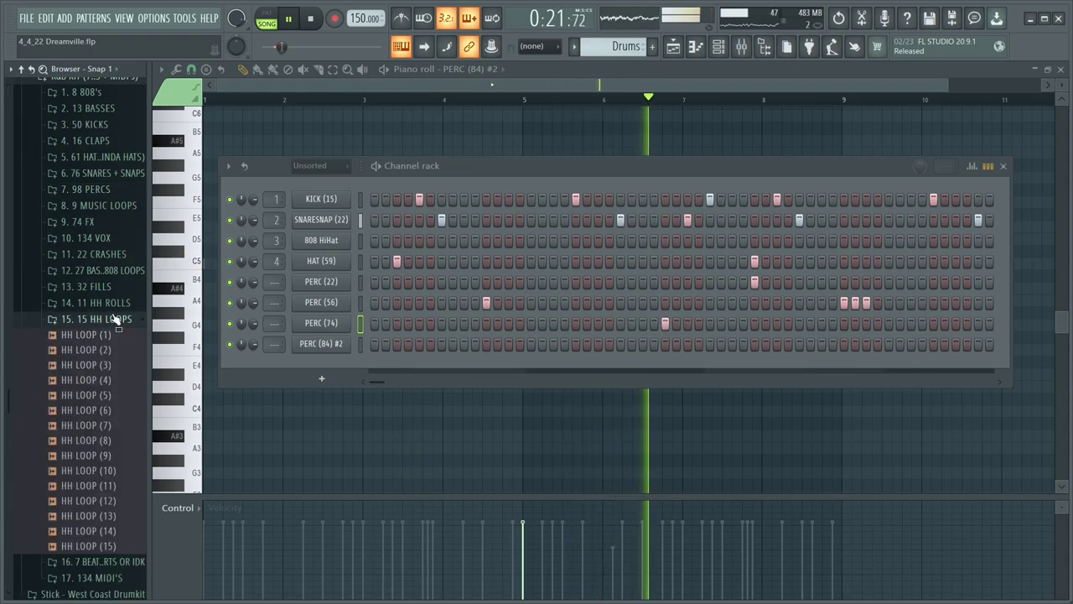
left_click(99, 319)
left_click(110, 287)
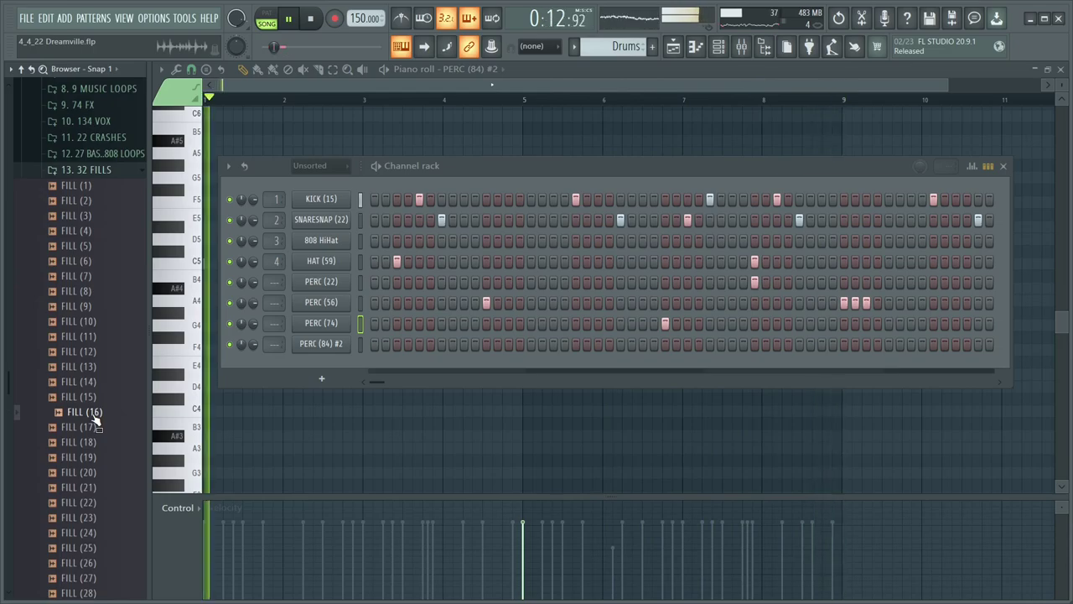
left_click_drag(94, 417, 87, 387)
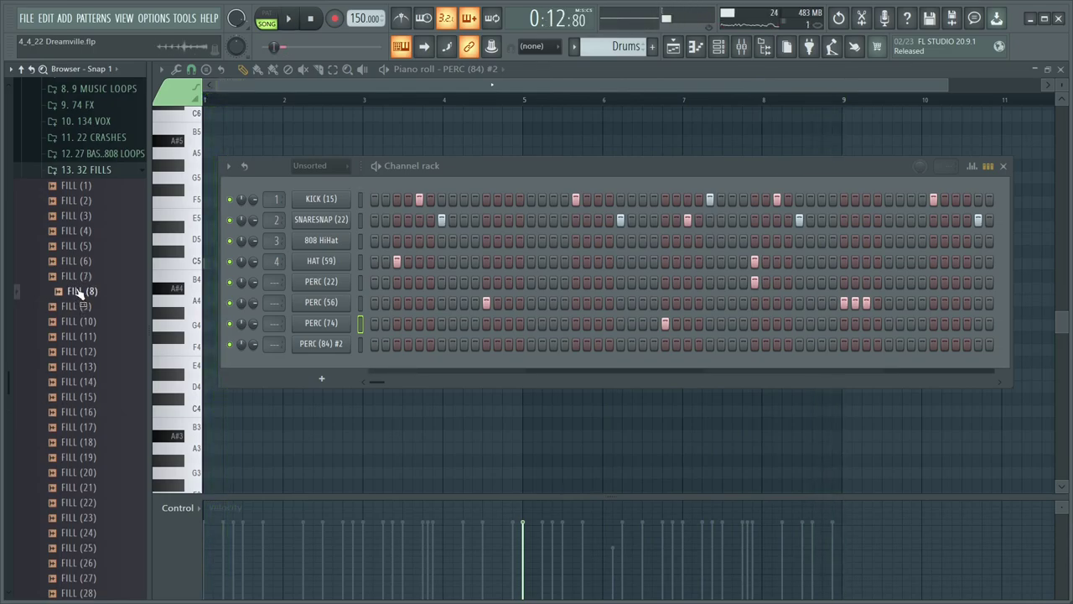
left_click_drag(77, 291, 208, 303)
key("F5")
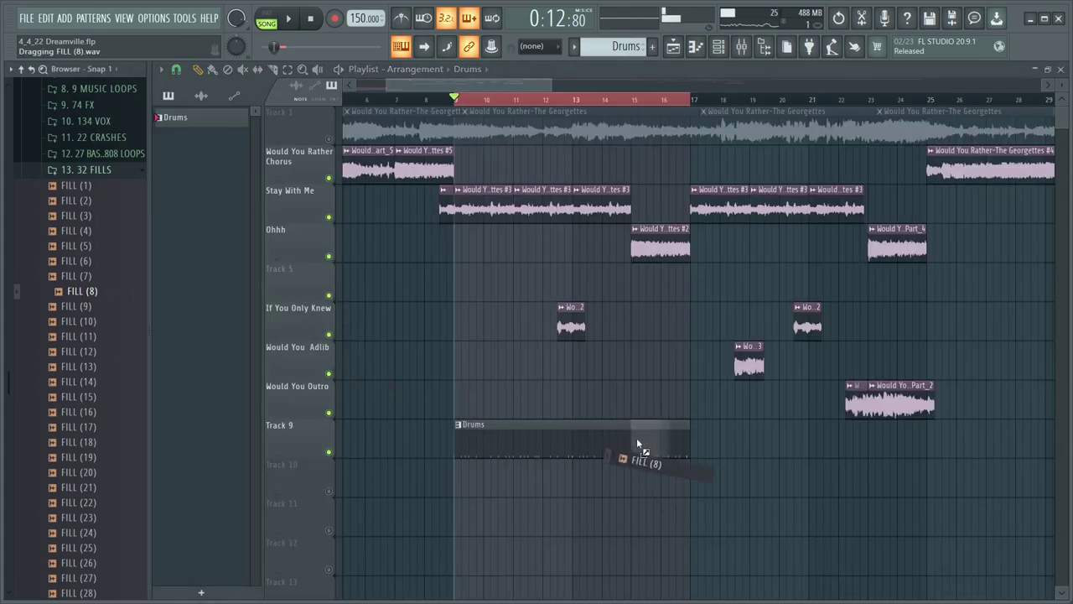
left_click_drag(652, 475, 654, 481)
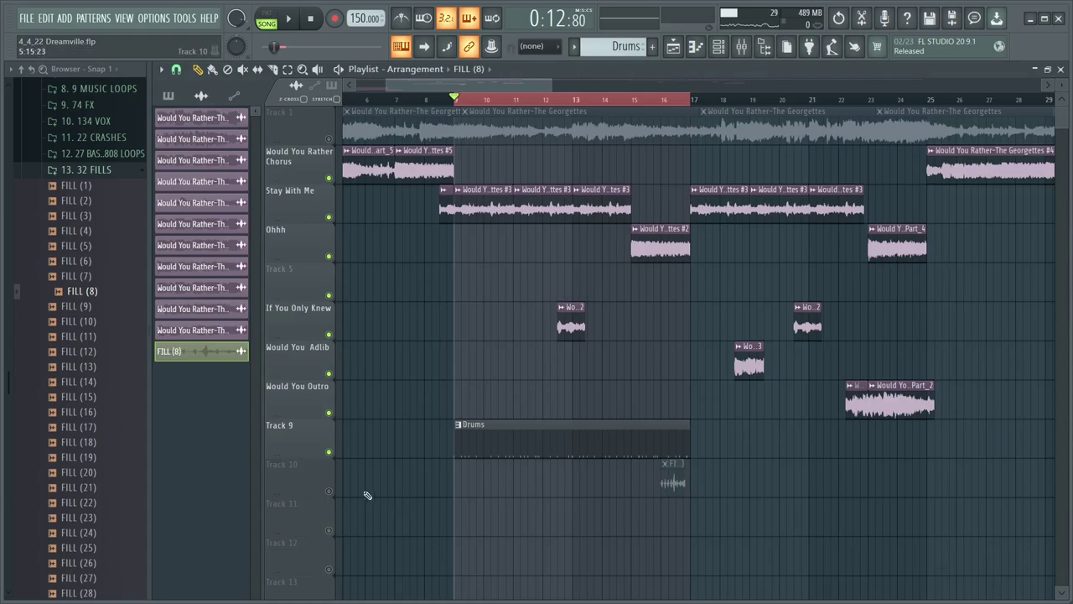
Step: Set the FILL (8) clip's time stretch to 1:00:00 so that it spans the whole of bar 16
scroll(703, 335, "down", 4)
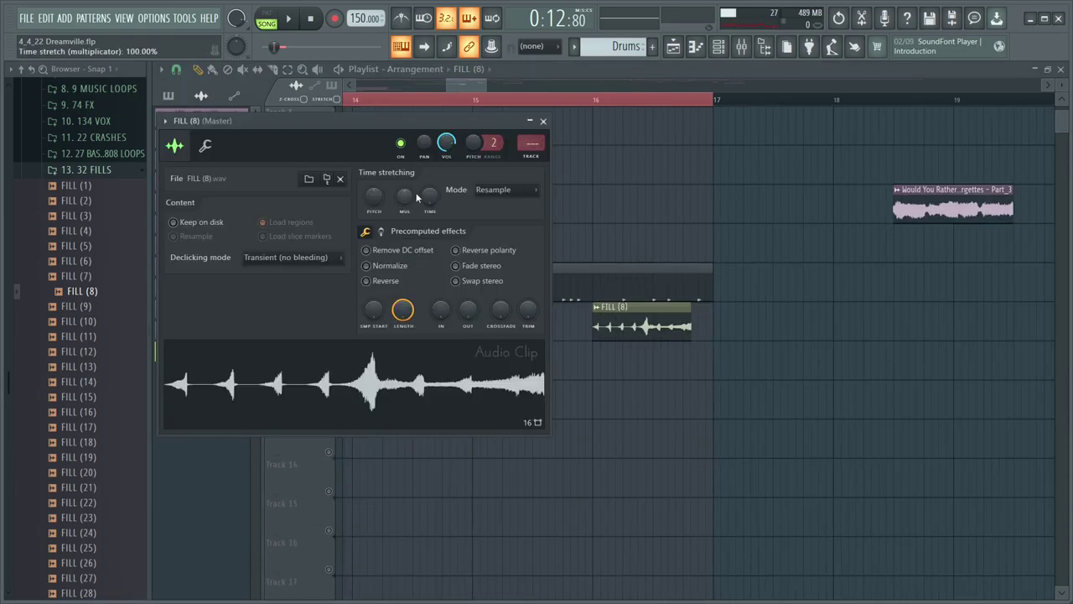
left_click_drag(429, 197, 429, 178)
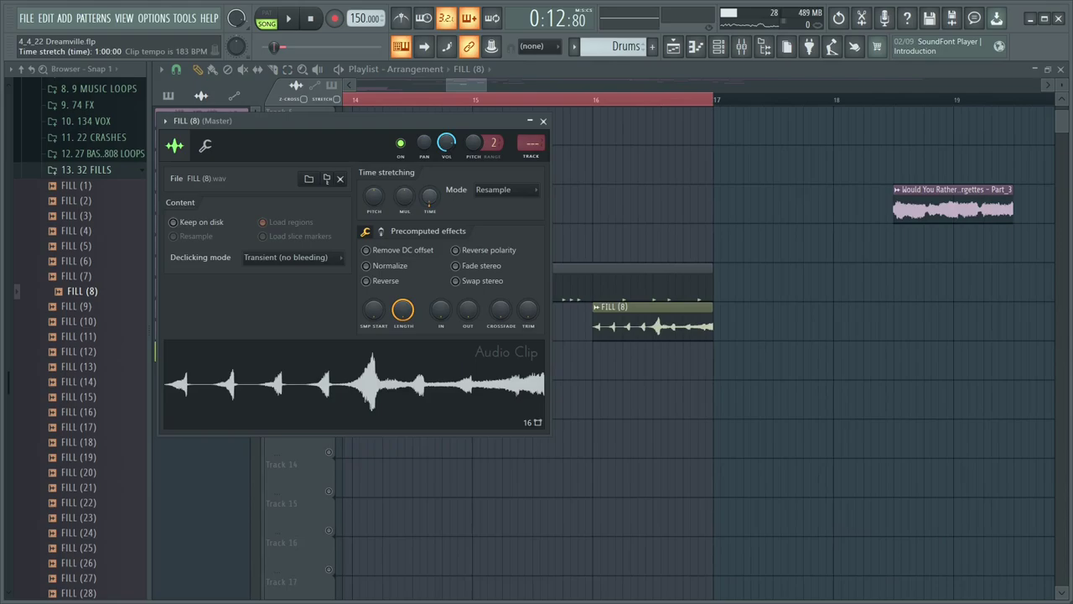
left_click(543, 122)
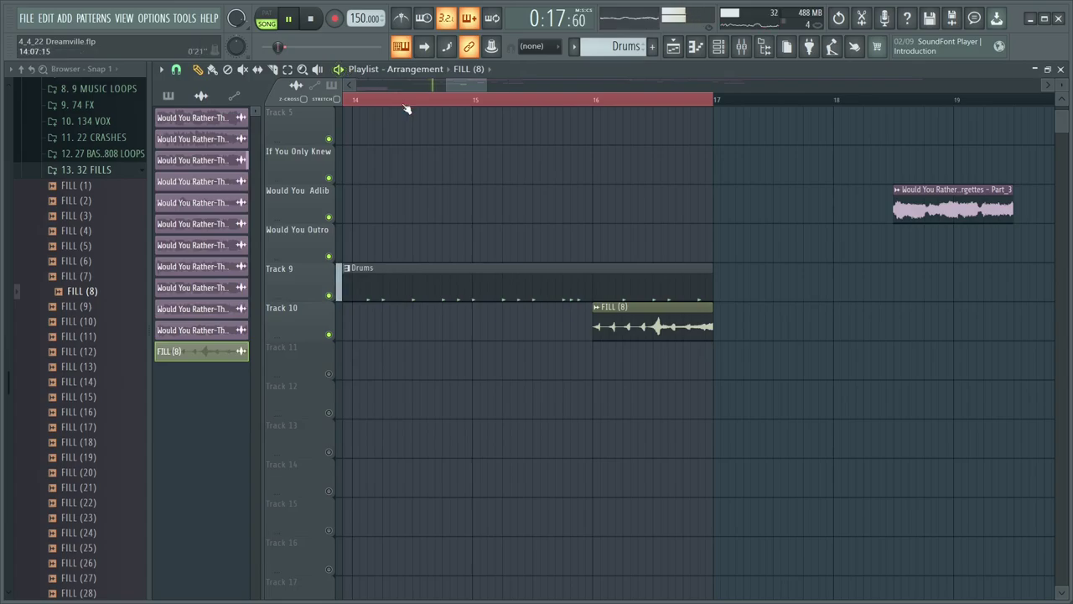
Step: Play the looped section through to the fill and open the FILL (8) clip's settings
scroll(406, 110, "down", 1)
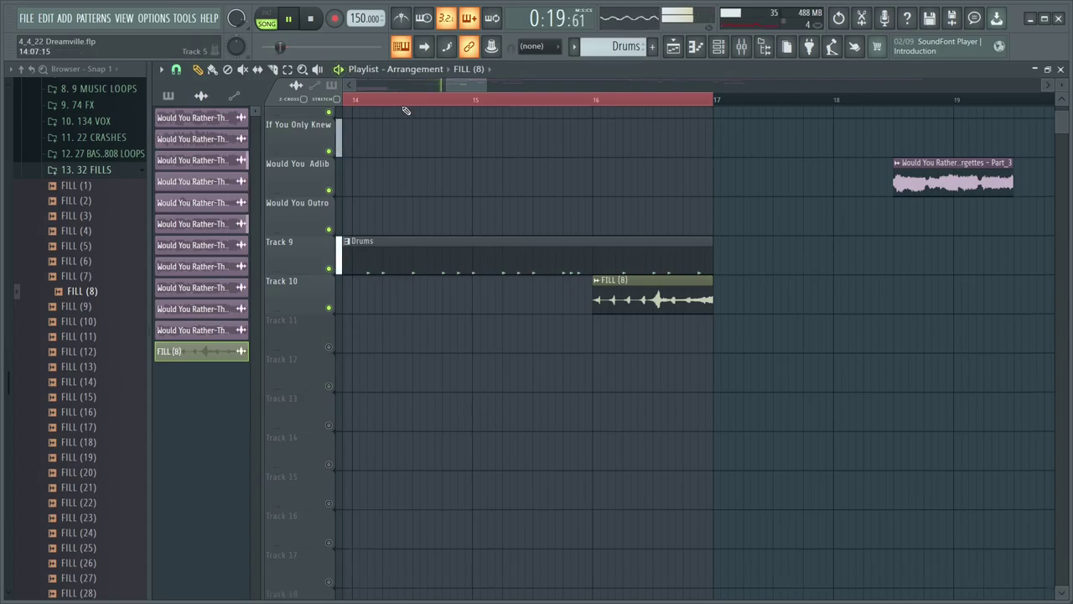
scroll(406, 104, "down", 2)
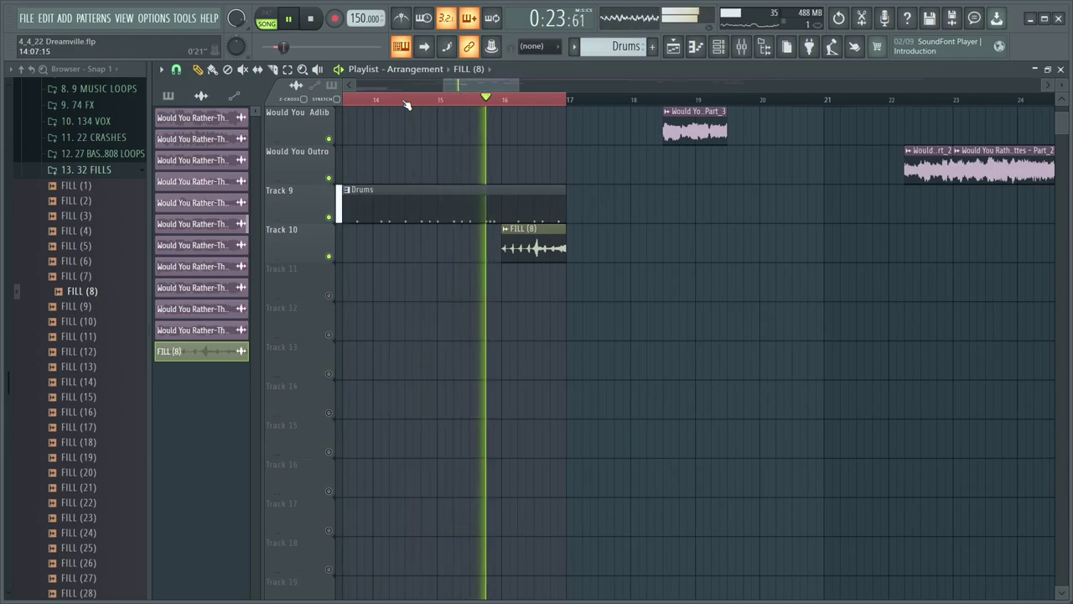
double_click(530, 241)
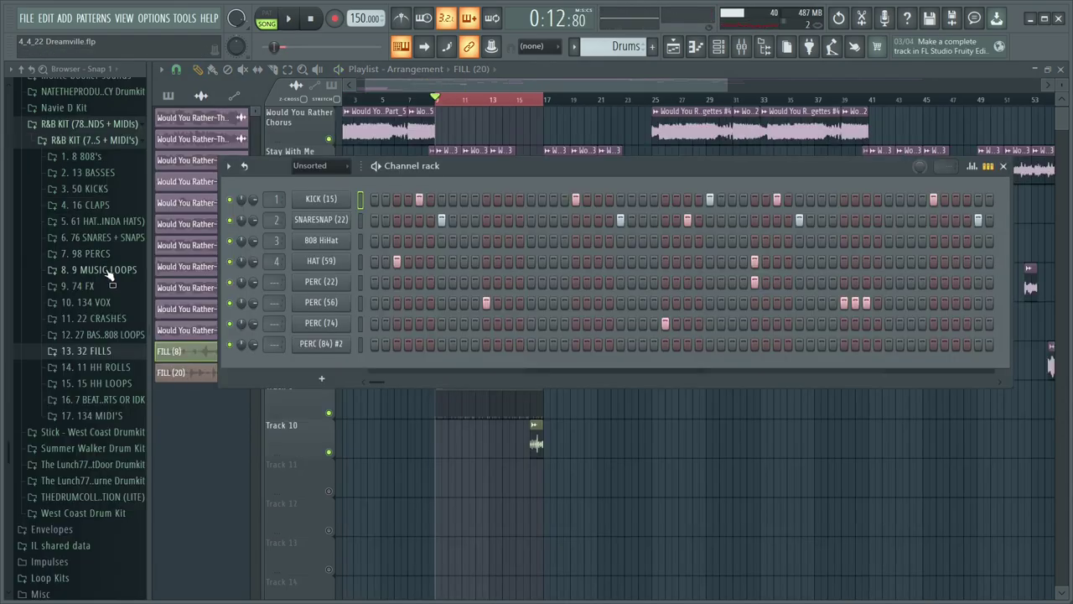
Step: Replace the 808 HiHat with the HAT (10) sample and fill its channel with a hit on every 4 steps
left_click(106, 227)
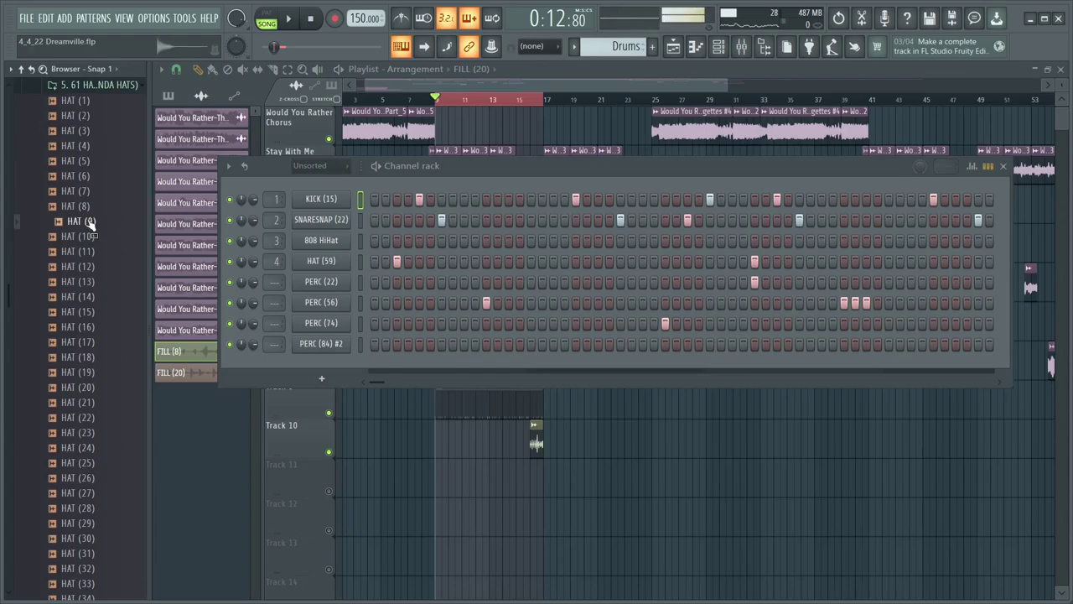
left_click_drag(191, 269, 321, 241)
right_click(345, 240)
left_click(548, 294)
key("F7")
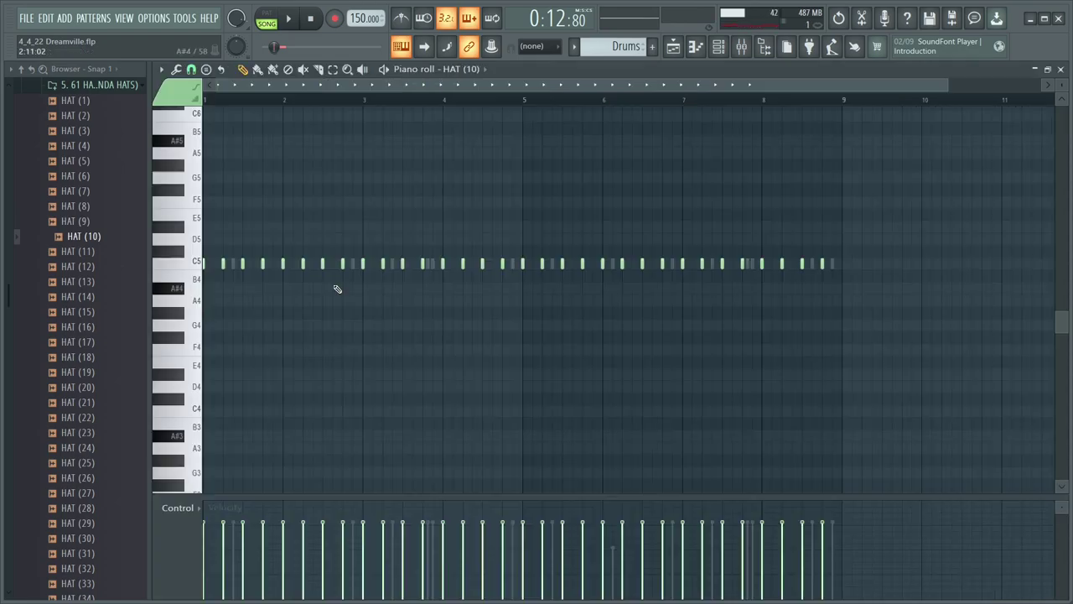
Step: Duplicate all HAT (10) notes, shift the copies two steps so they fall between the originals, and lower their velocity slightly
key("ctrl+a")
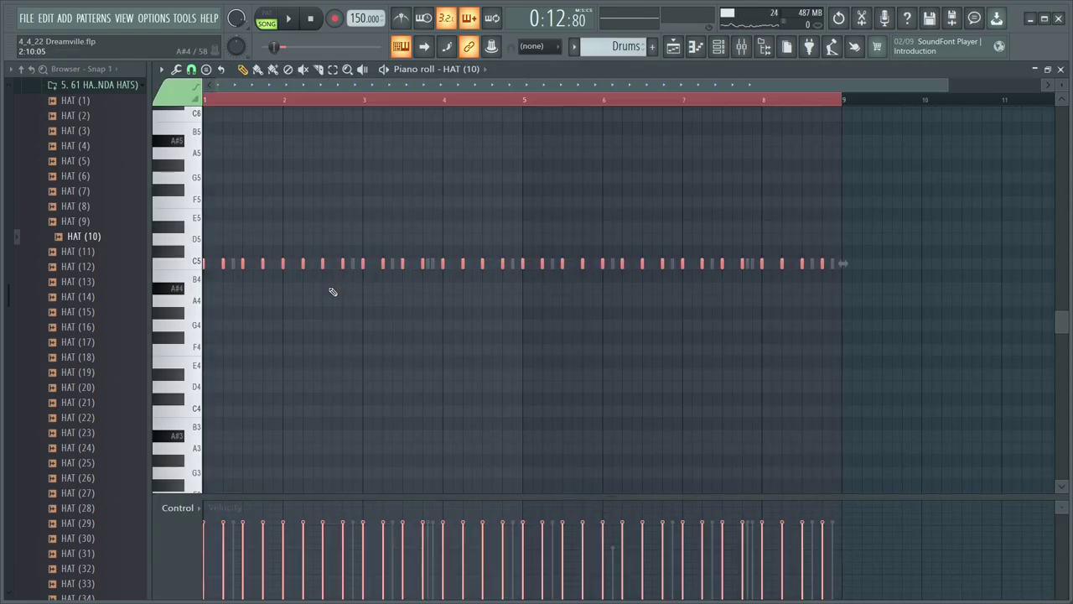
key("ctrl+v")
scroll(219, 265, "up", 3)
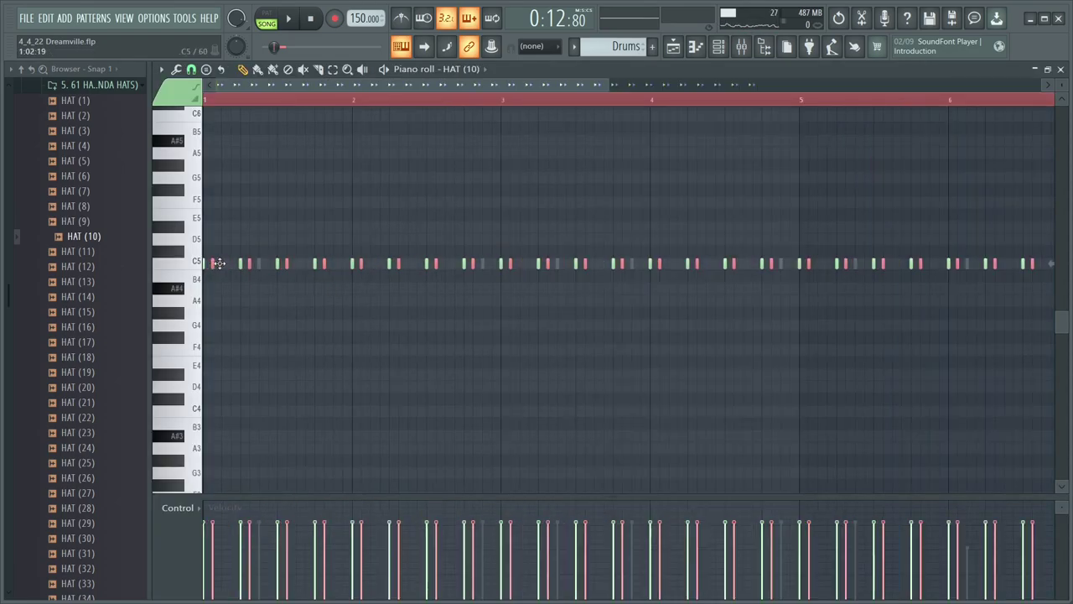
left_click_drag(213, 264, 222, 263)
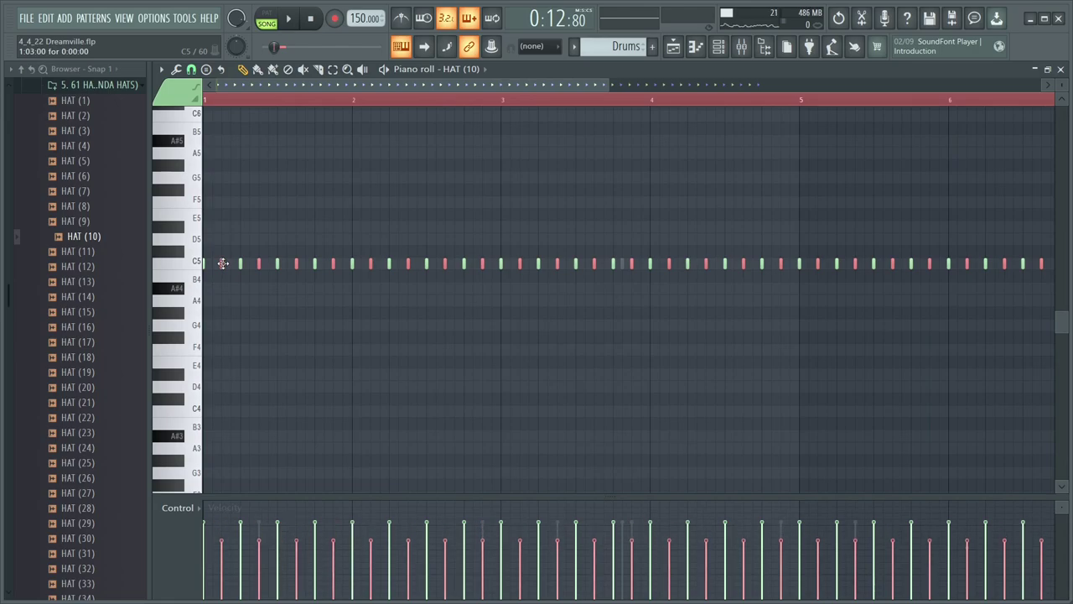
Step: Play back the loop with the staggered HAT (10) notes and open the HAT (10) channel's sampler settings
key("space")
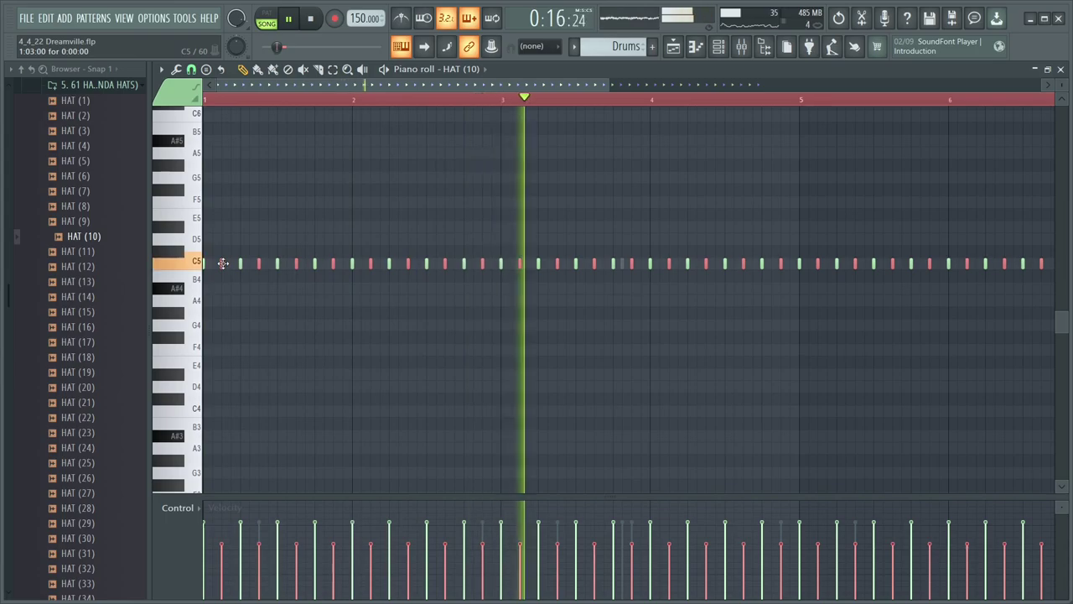
left_click(223, 264)
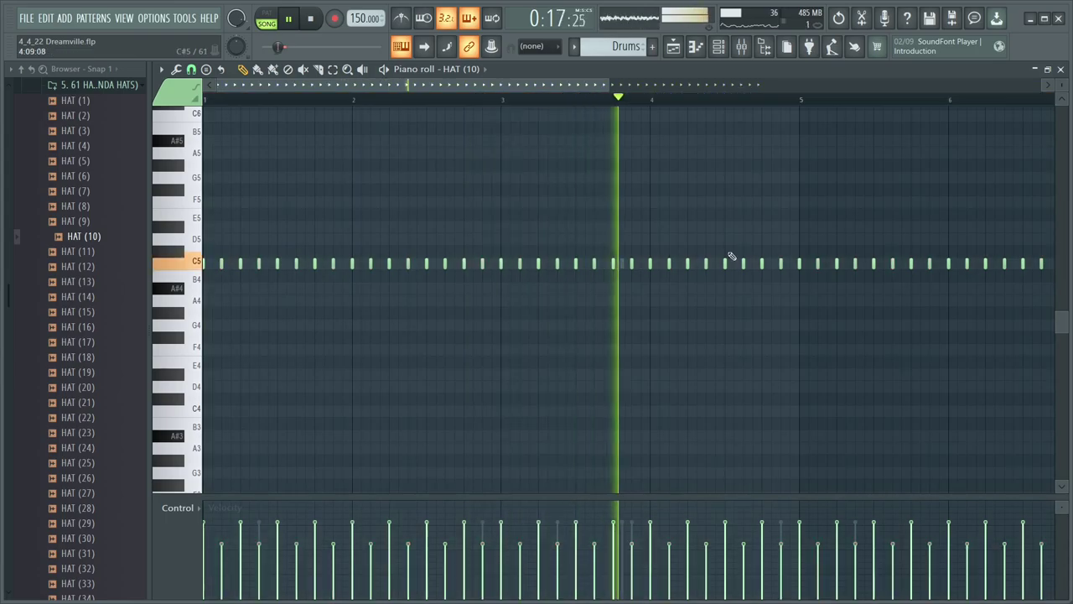
left_click(718, 46)
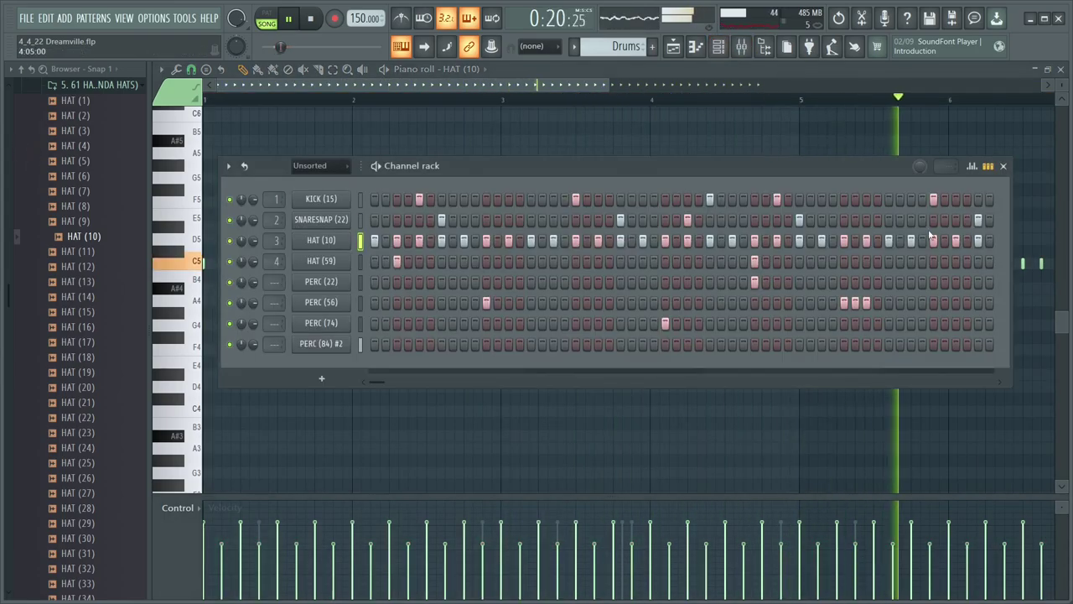
left_click(1003, 165)
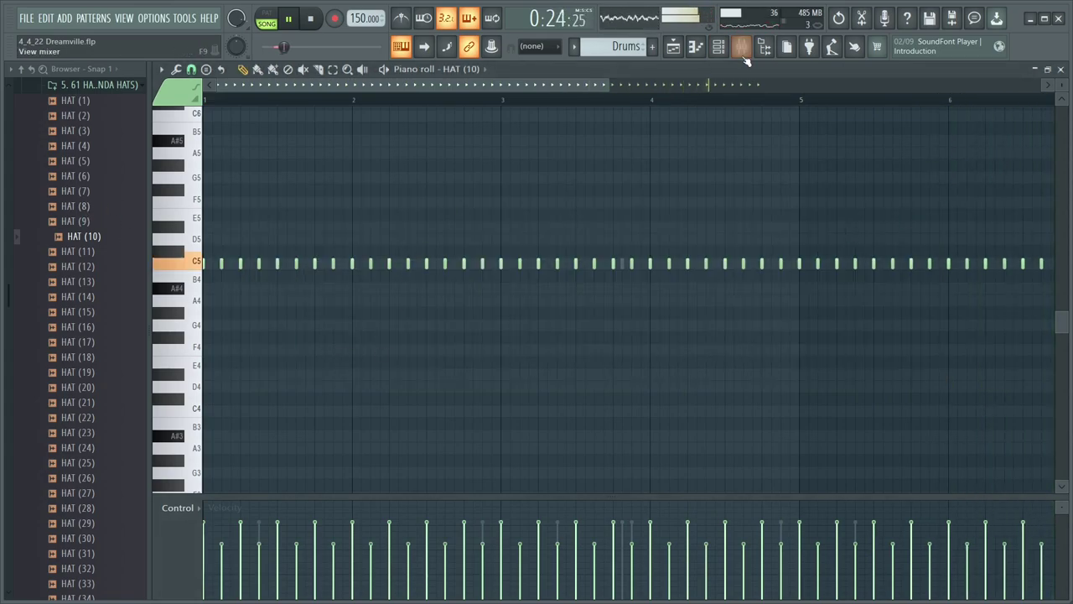
left_click(727, 50)
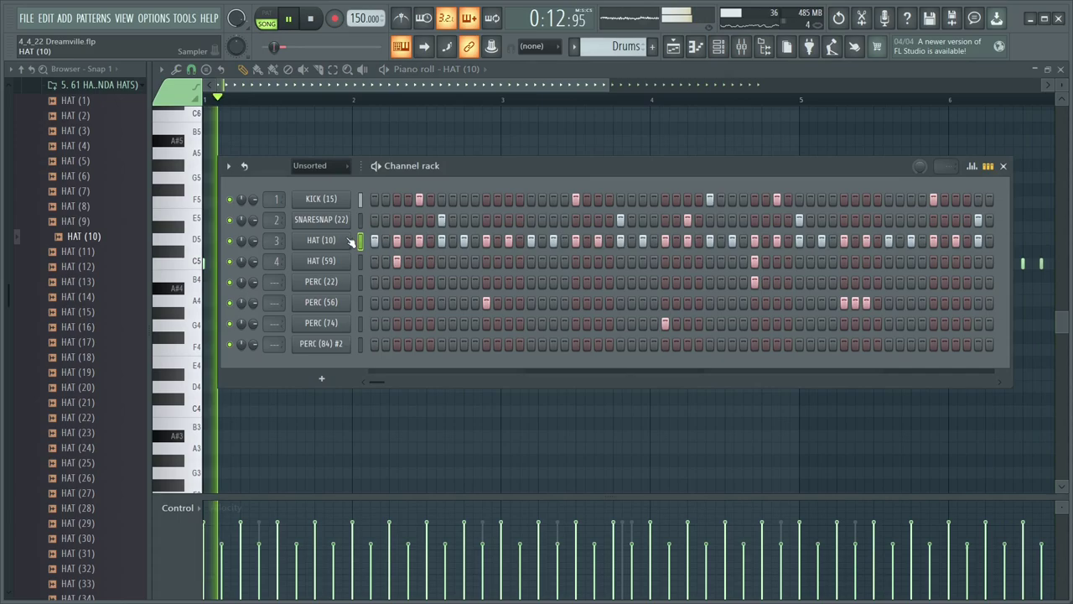
left_click(325, 241)
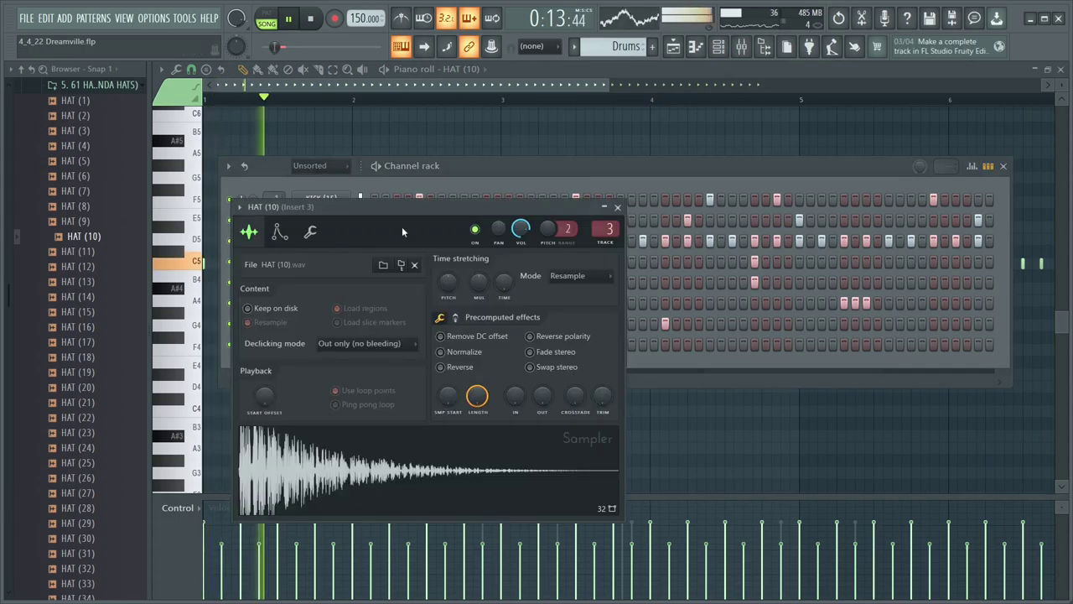
Step: Select the HAT (12) rolls in bars 1 to 4 and duplicate them into the following four bars
left_click_drag(867, 314, 897, 312)
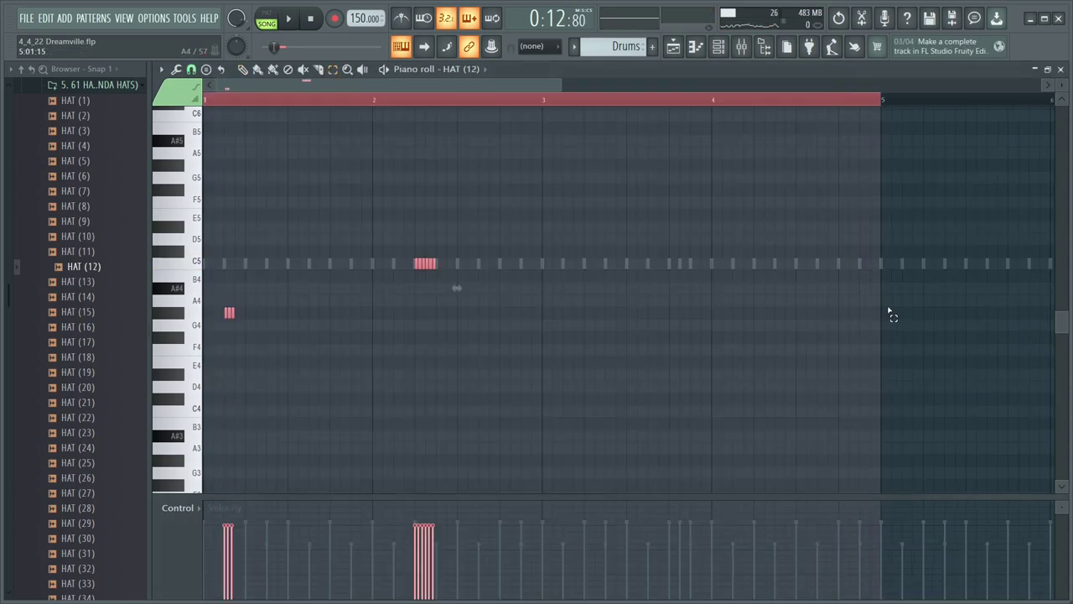
key("ctrl+b")
left_click(611, 217)
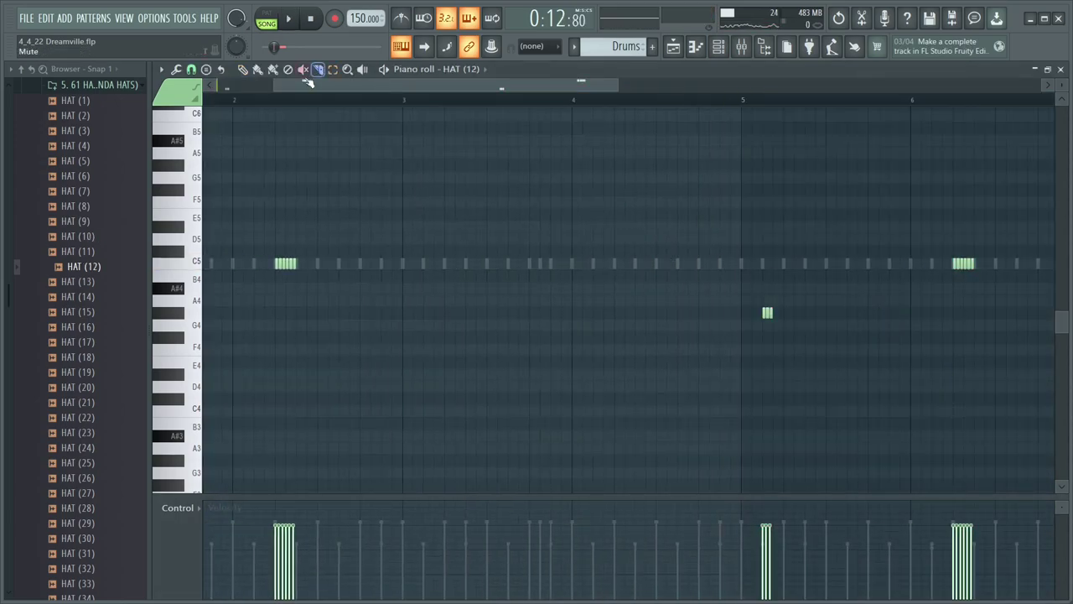
scroll(309, 81, "left", 2)
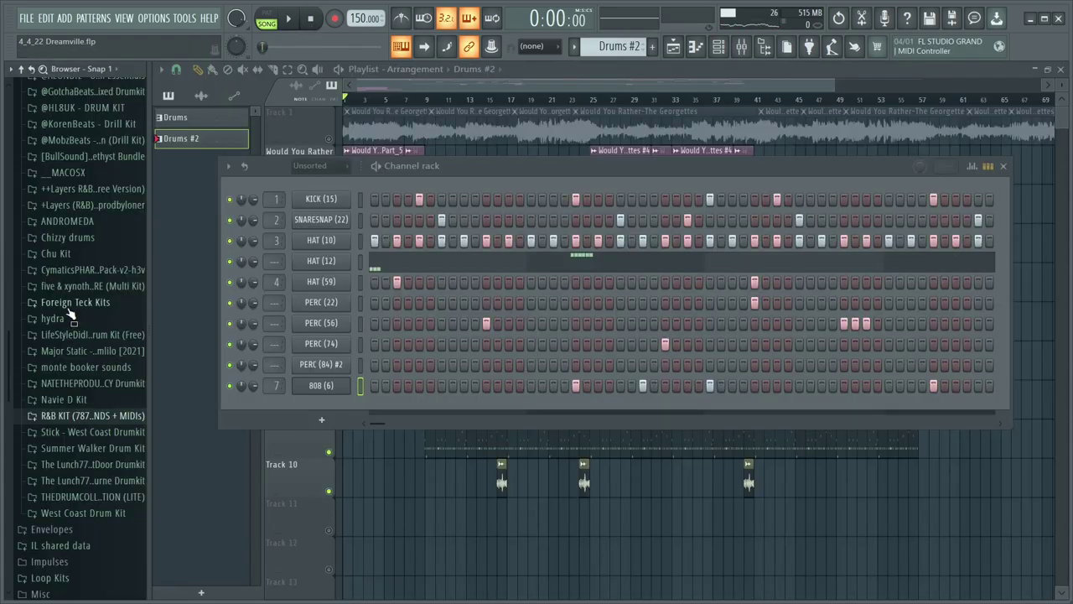
Step: Load the Teck (808) sample from the Foreign Teck Dream to Reality Drum Kit into a new channel below 808 (6) and review its settings
left_click(74, 302)
left_click(82, 352)
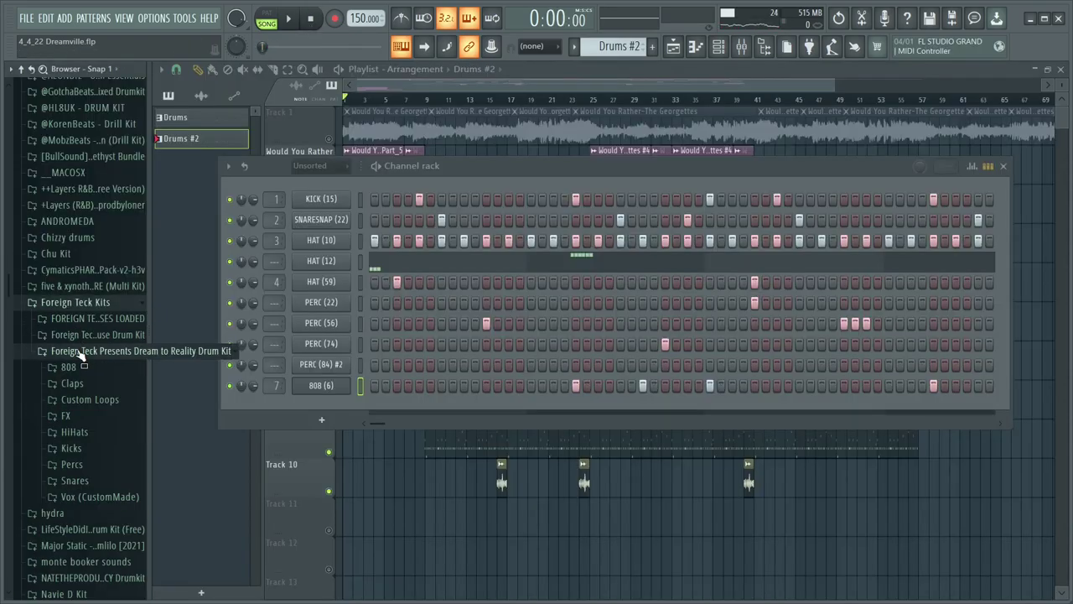
left_click(70, 368)
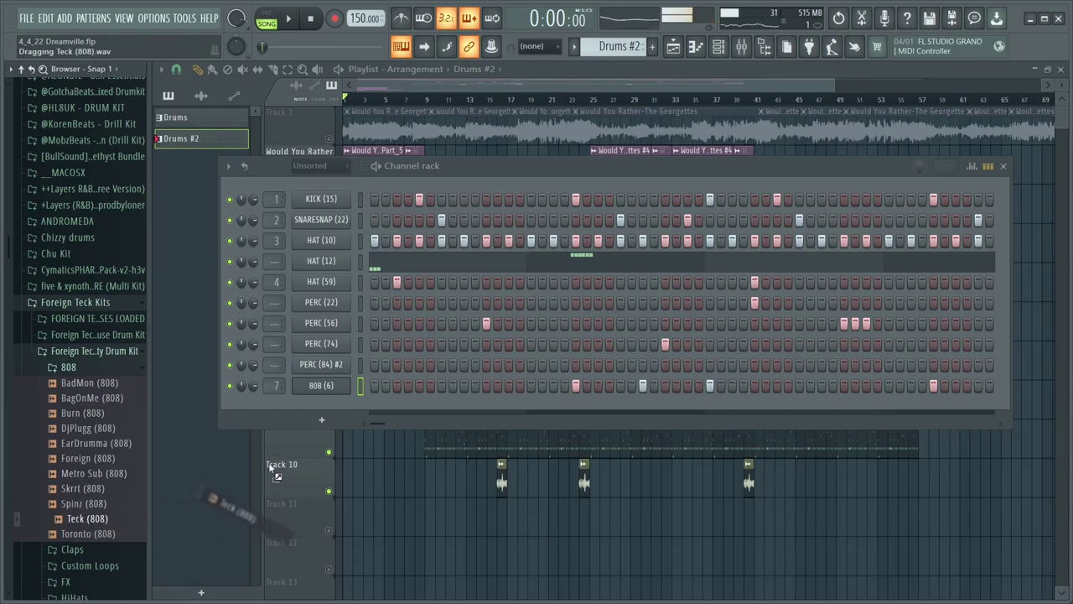
left_click_drag(269, 463, 330, 404)
left_click(346, 406)
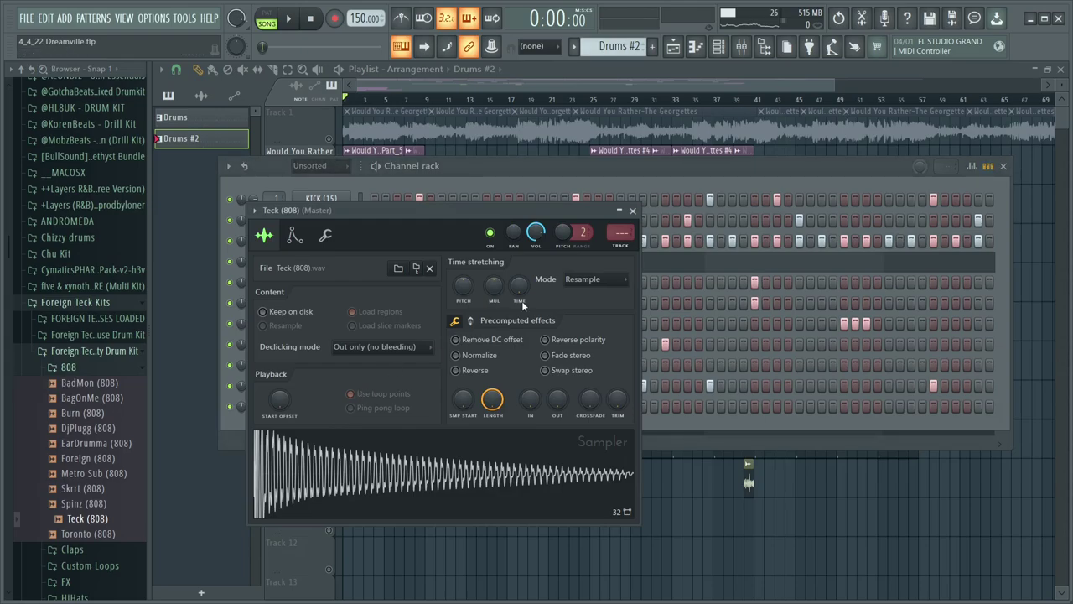
left_click(632, 211)
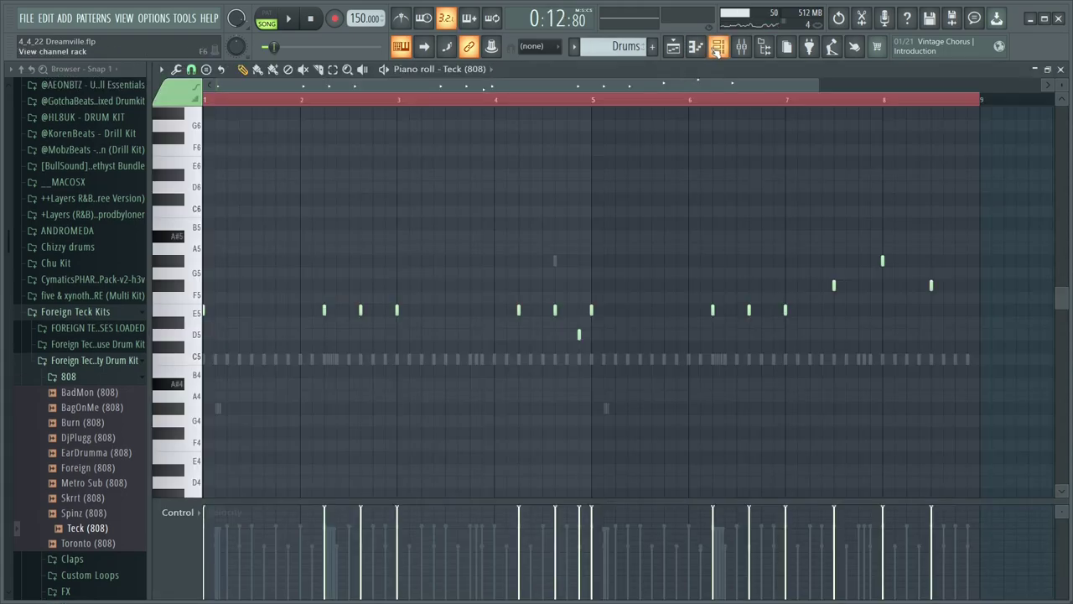
Step: Enable Cut itself for the Teck (808) channel and play the Drums pattern
left_click(717, 48)
right_click(339, 417)
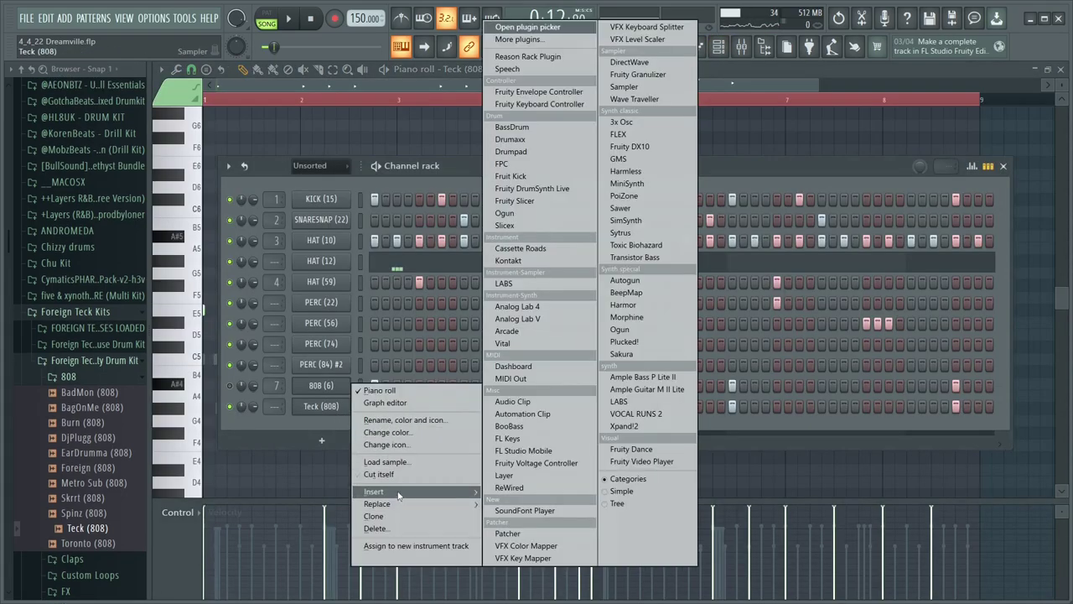
left_click(707, 323)
key("space")
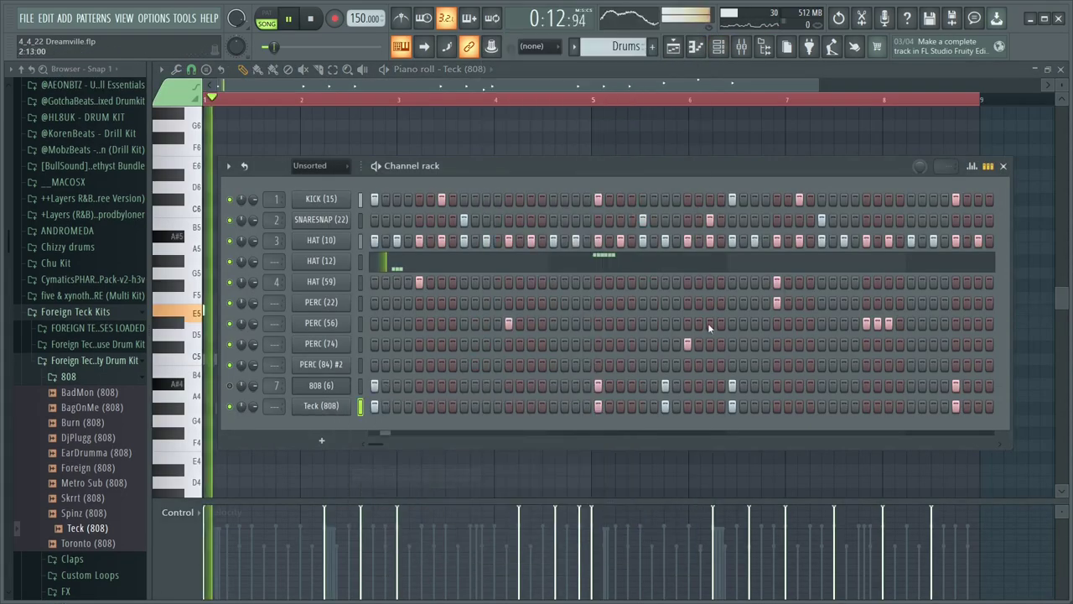
Step: Replace the Teck (808) D5 note just before bar 5 with one on E5
left_click(1002, 166)
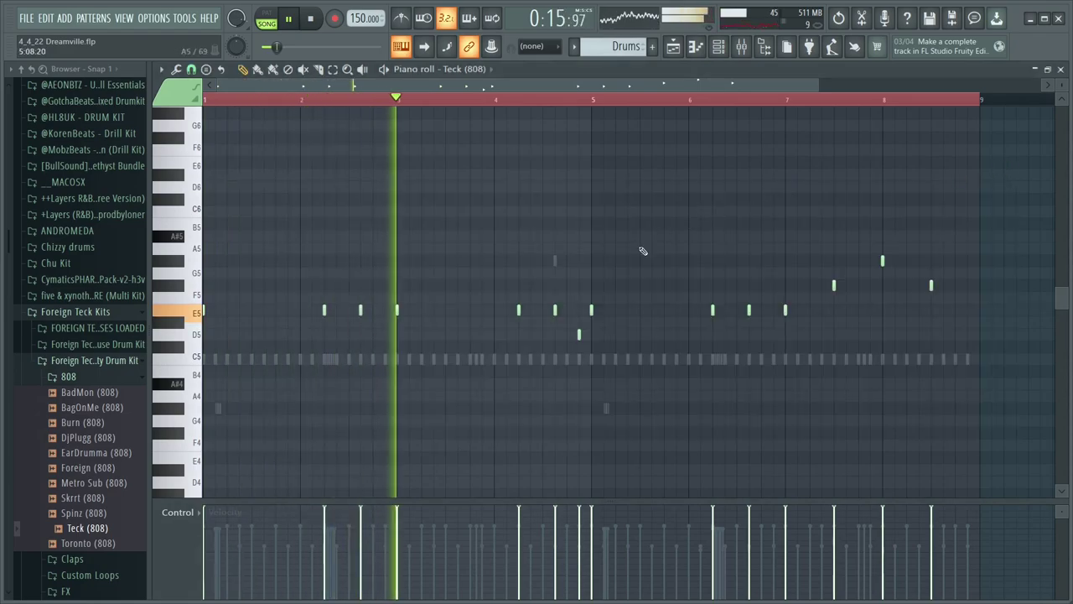
left_click(580, 312)
right_click(580, 335)
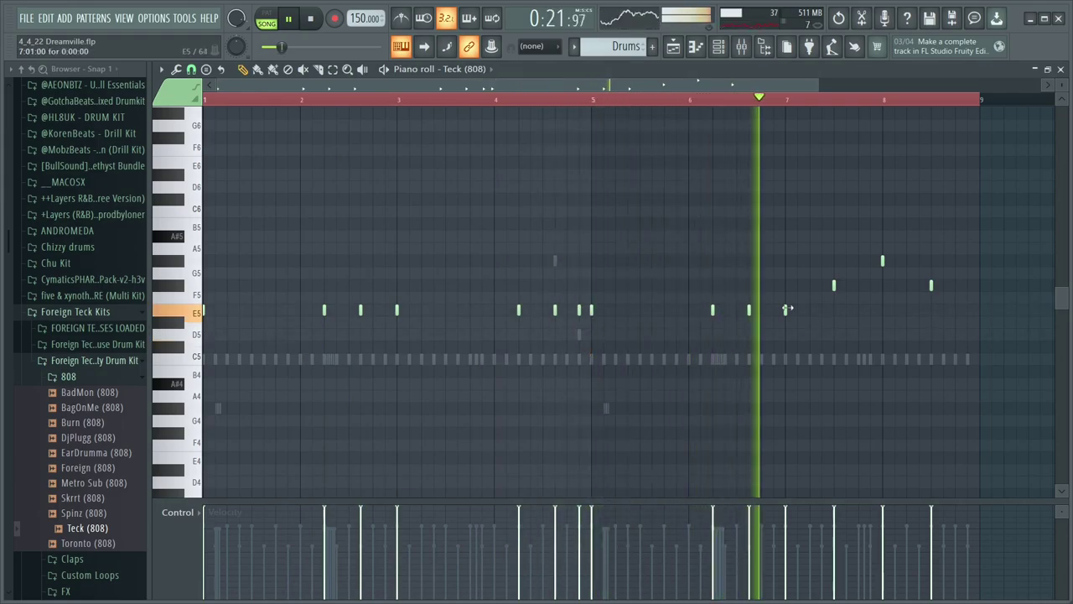
Step: In Drums #2, raise the Teck (808) notes from bar 3 through bar 4 to F#5 and the bar 5 note to G#5, checking by playback
key("F6")
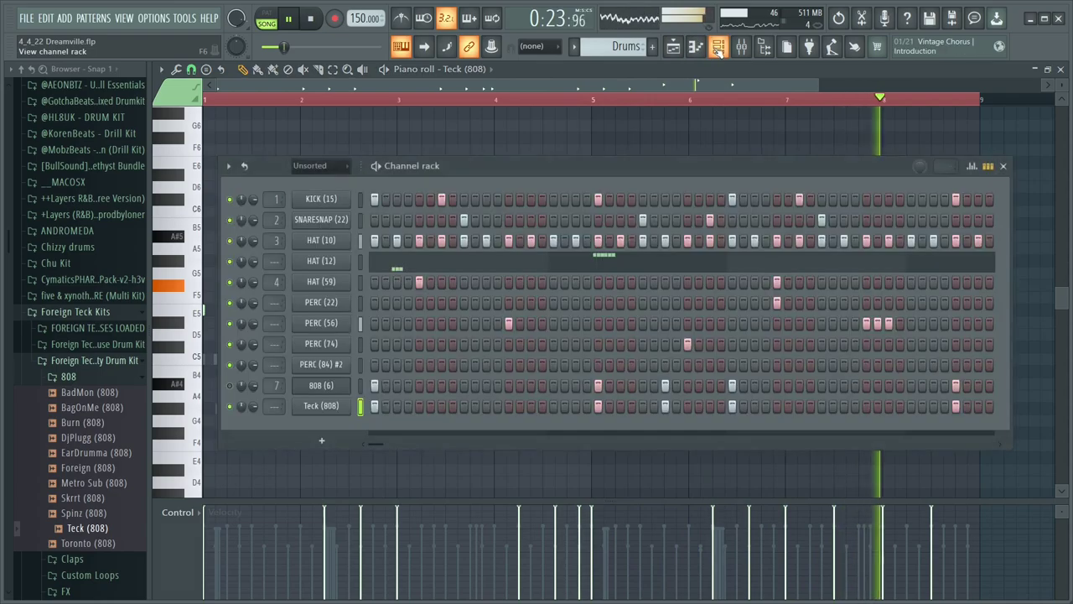
right_click(331, 406)
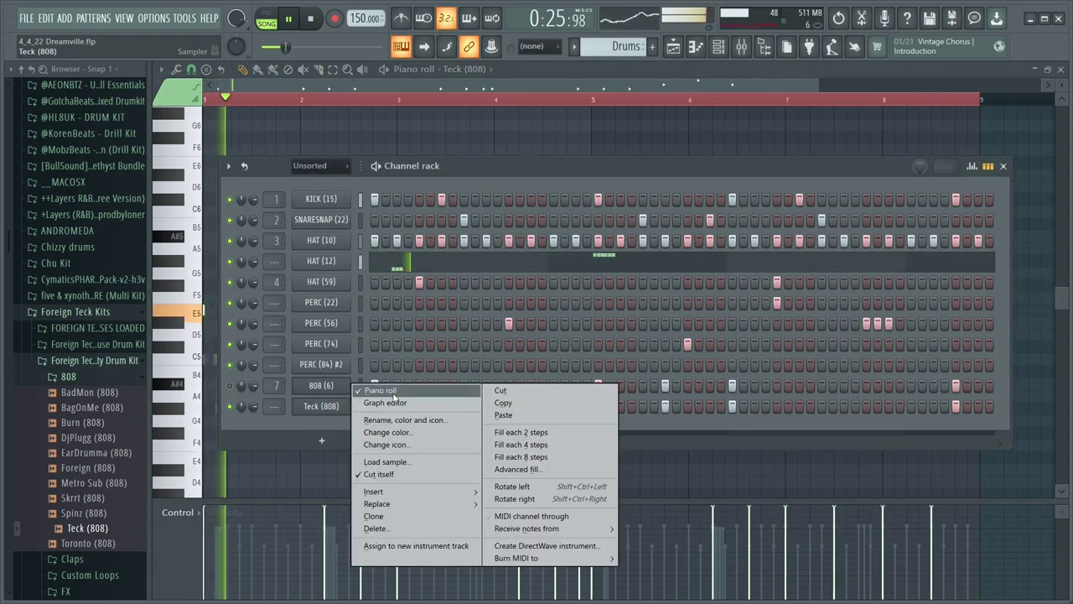
left_click(393, 392)
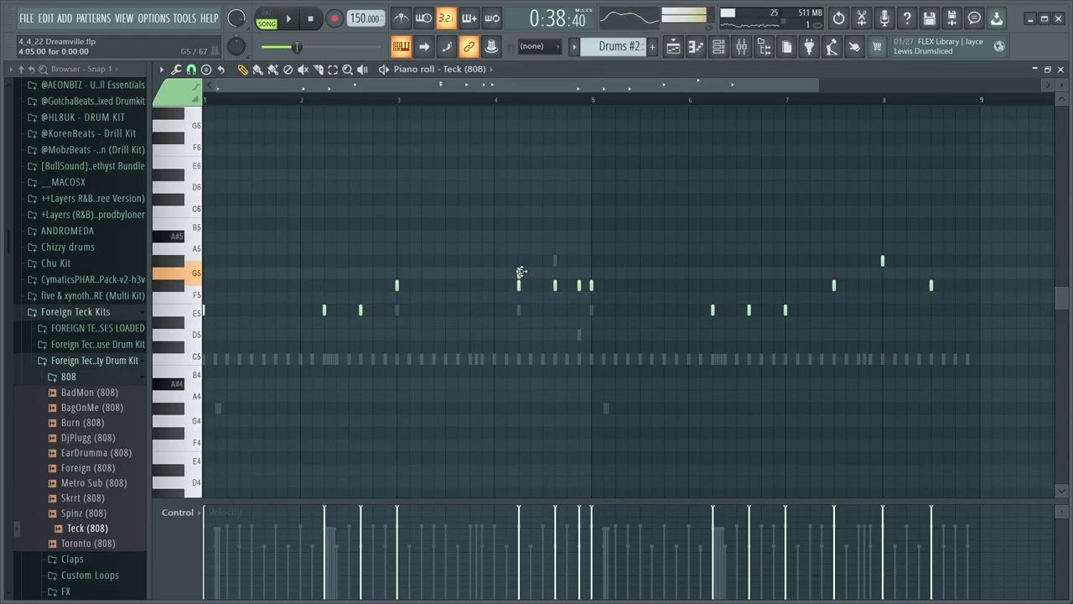
key("space")
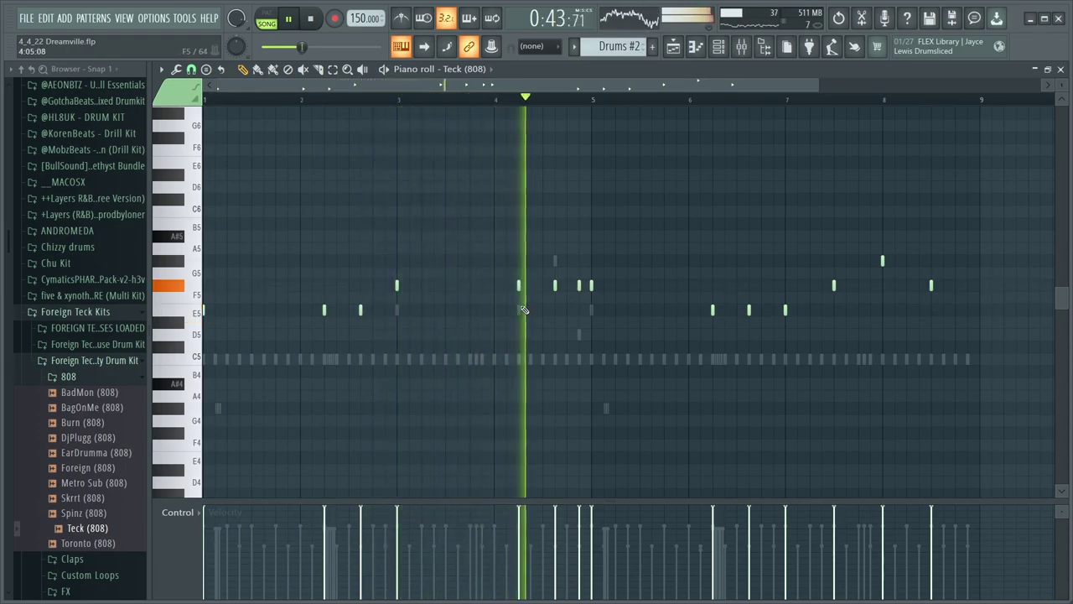
key("space")
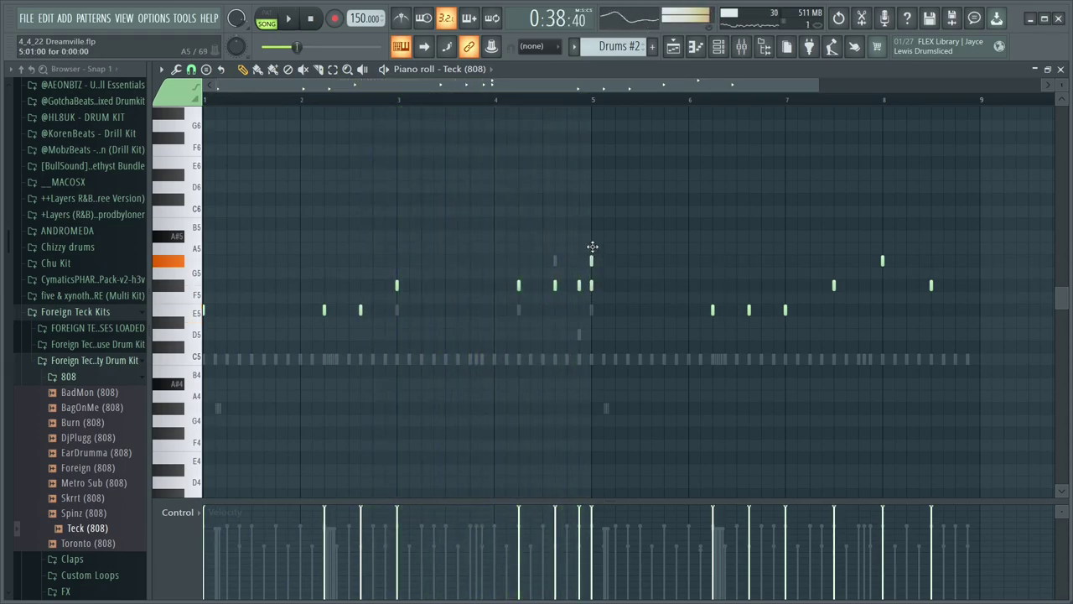
left_click_drag(592, 285, 593, 260)
key("space")
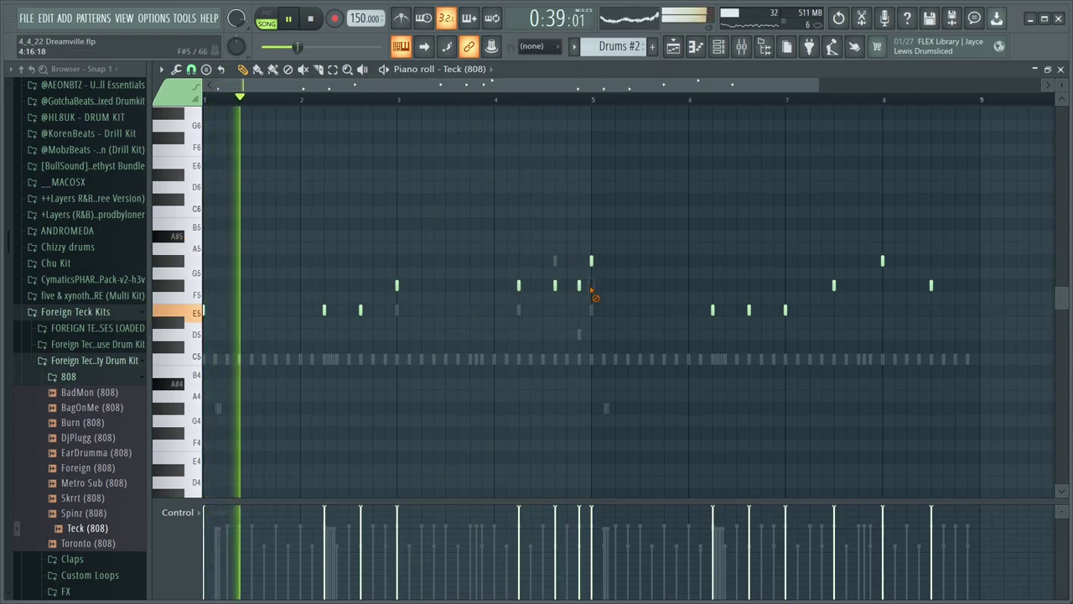